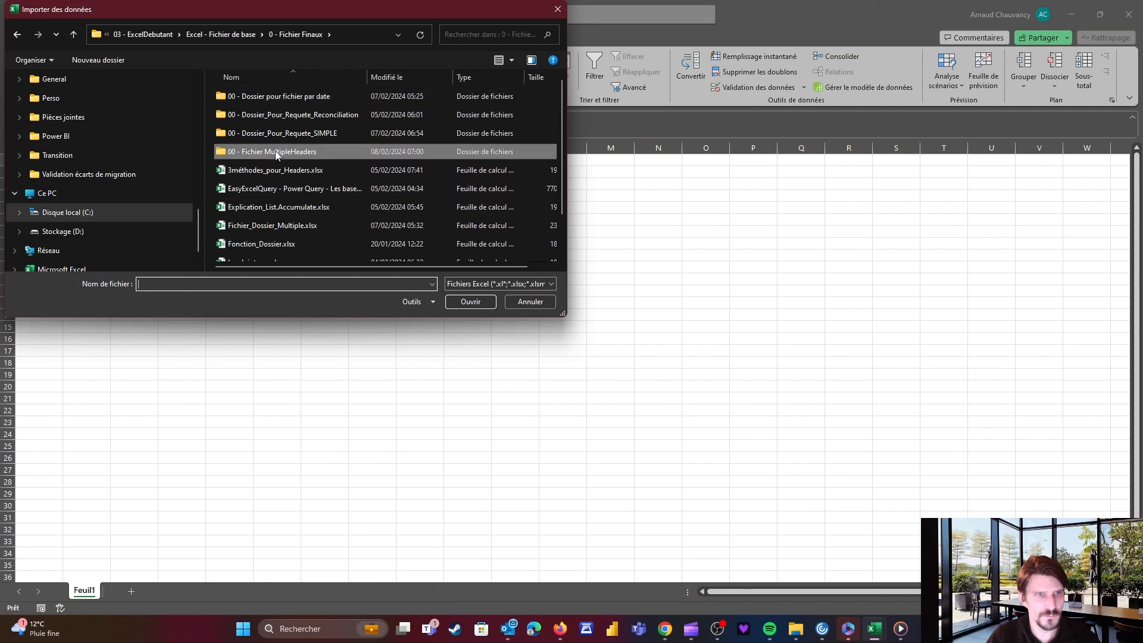
Step: Load sheet Feuil1 of HeadersMultiple.xlsx from 00 - Fichier MultipleHeaders for transformation, and delete its Type modifié and En-têtes promus steps
double_click(275, 151)
double_click(250, 96)
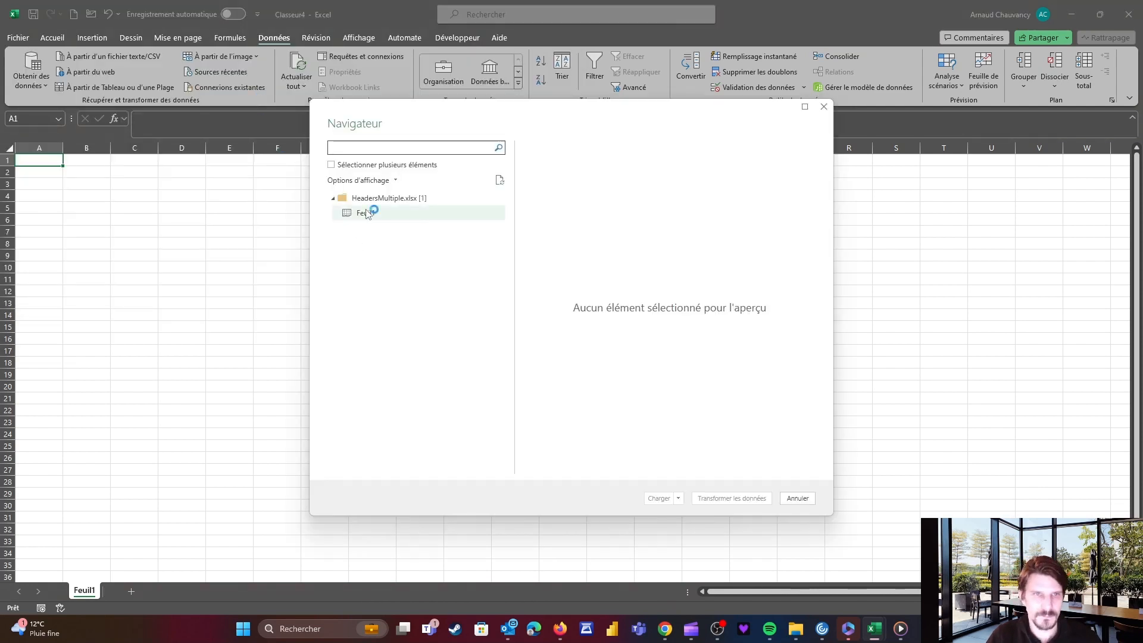
left_click(359, 213)
left_click(728, 497)
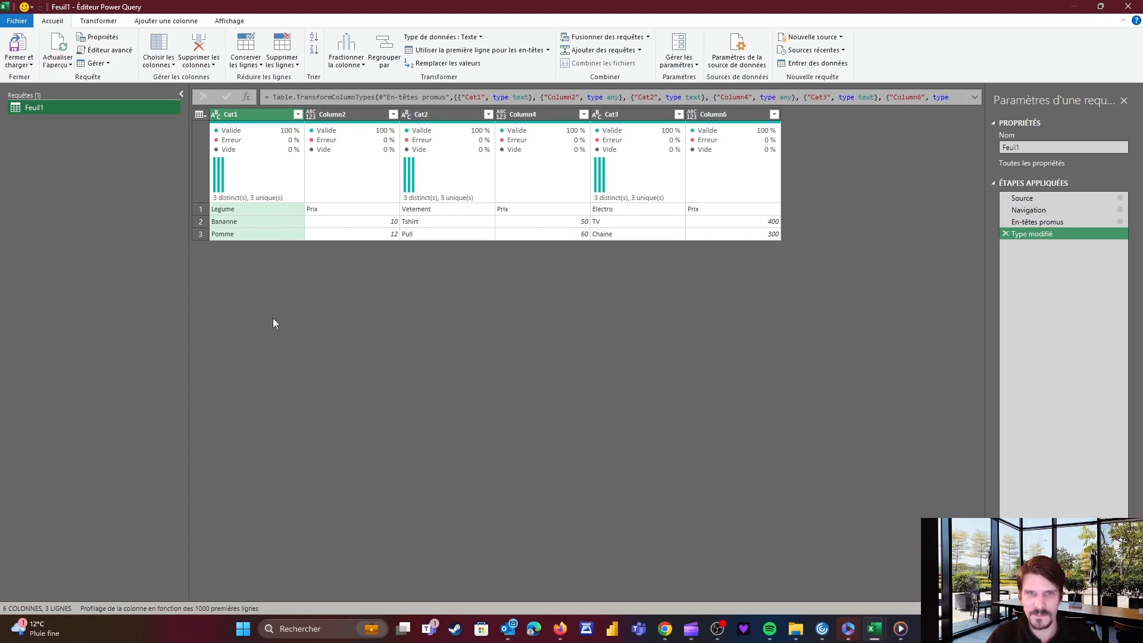
left_click(1005, 234)
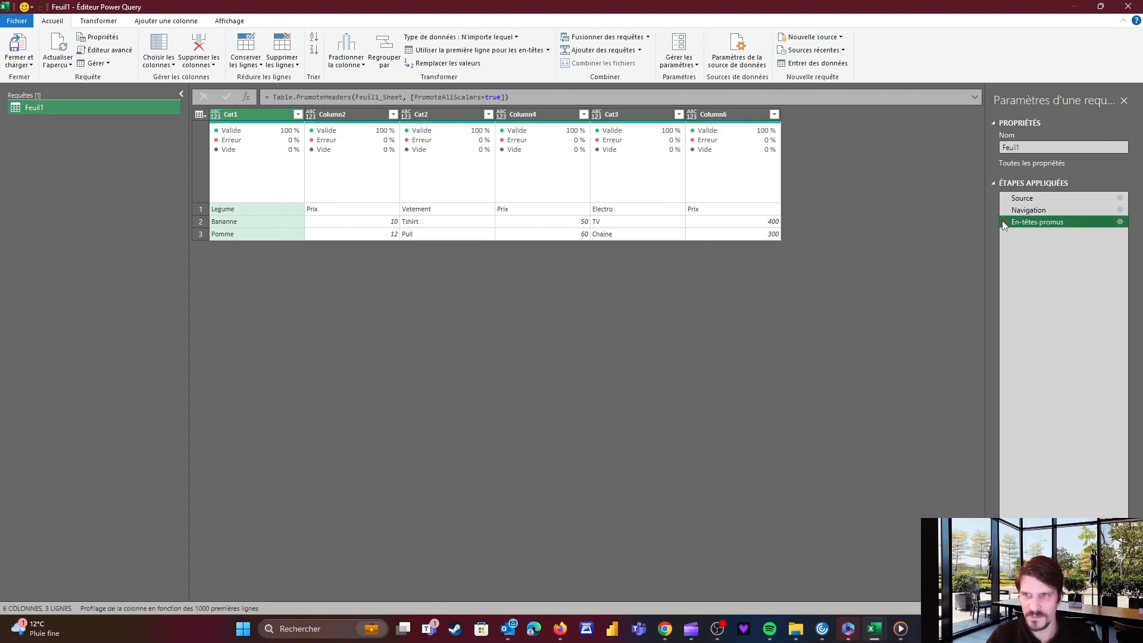
left_click(1005, 222)
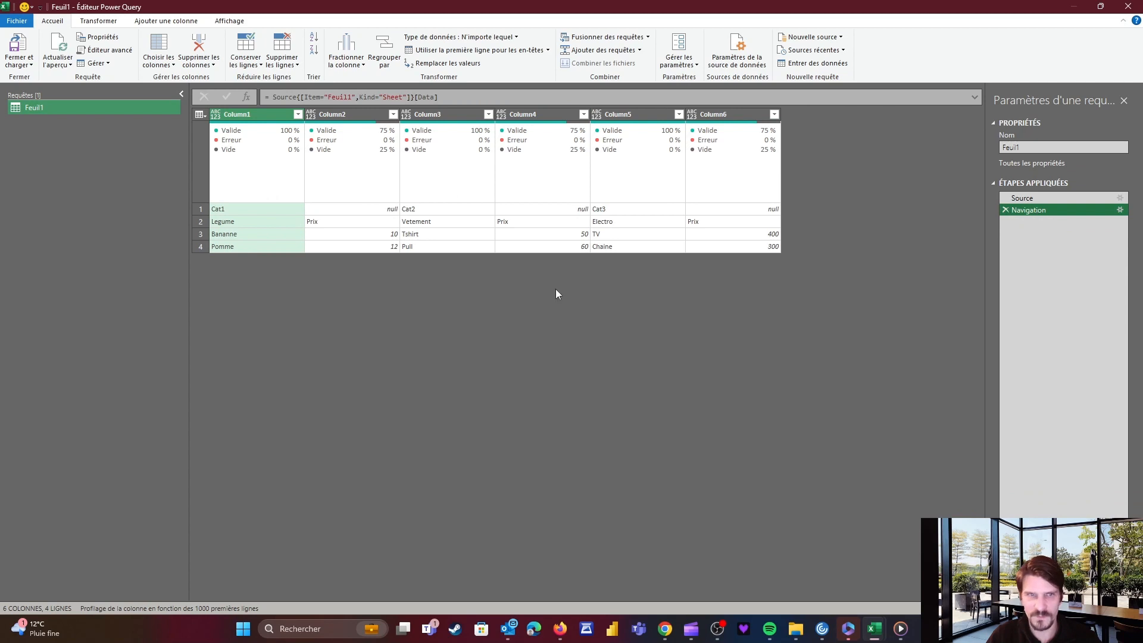
Step: Examine the first two rows of the table, comparing the category cells with the sub-header cells beneath them
left_click(200, 208)
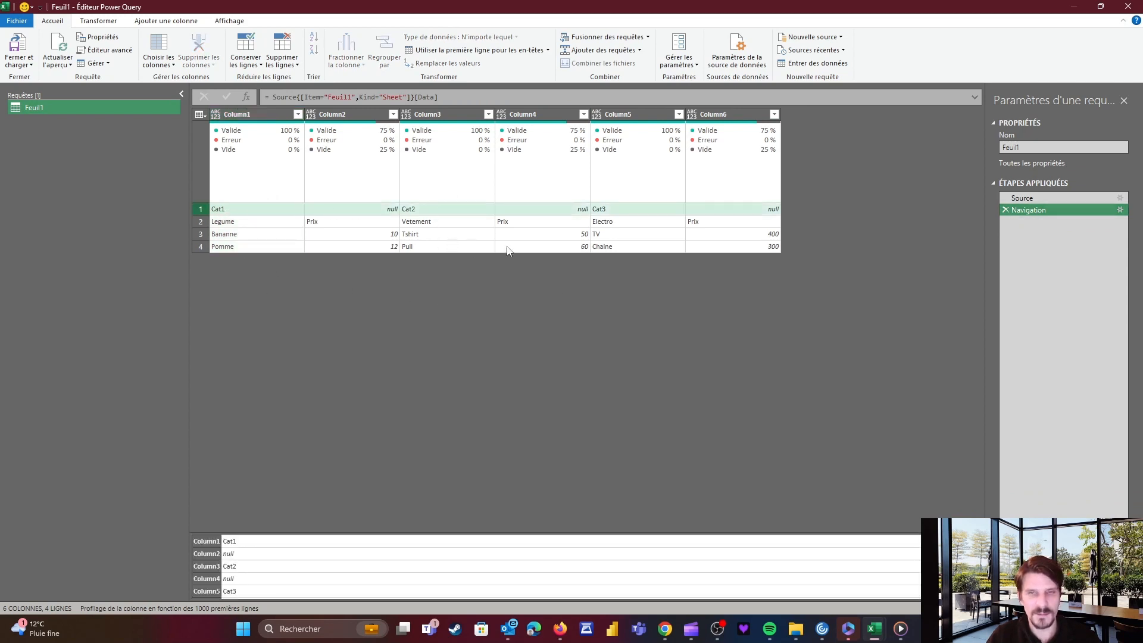
left_click(201, 221)
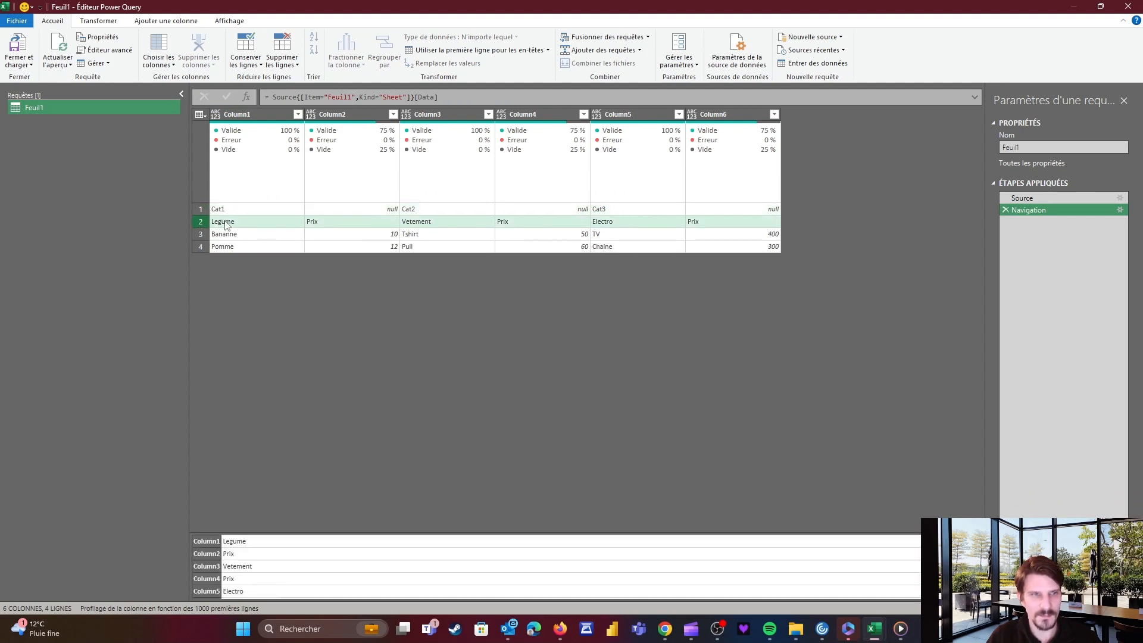
left_click(225, 223)
left_click(330, 225)
left_click(227, 213)
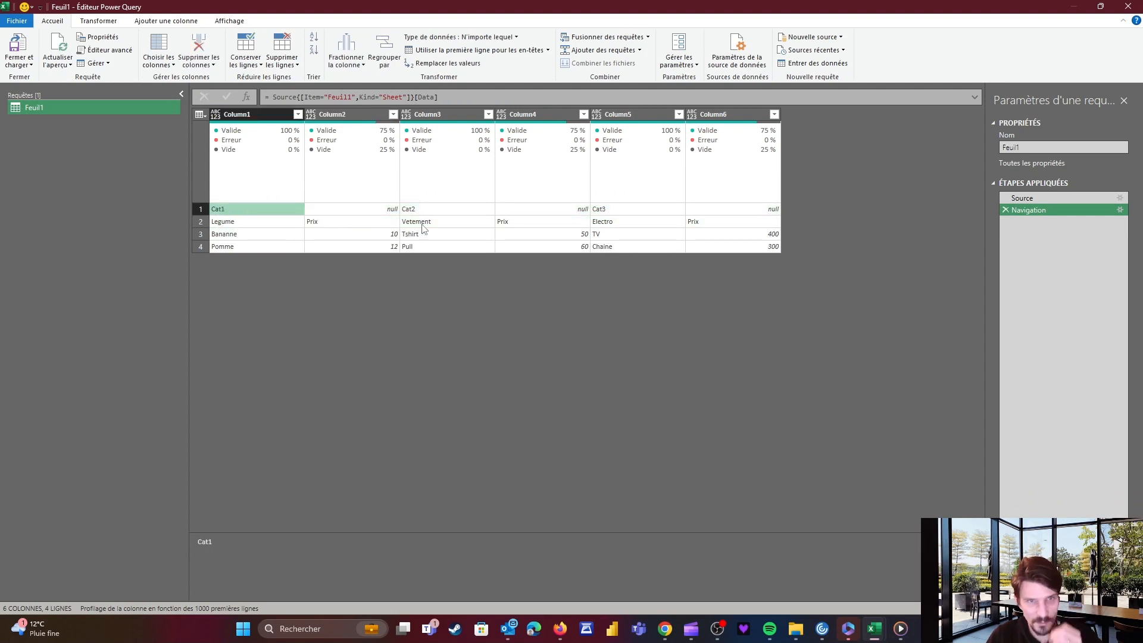
left_click(411, 207)
left_click(422, 223)
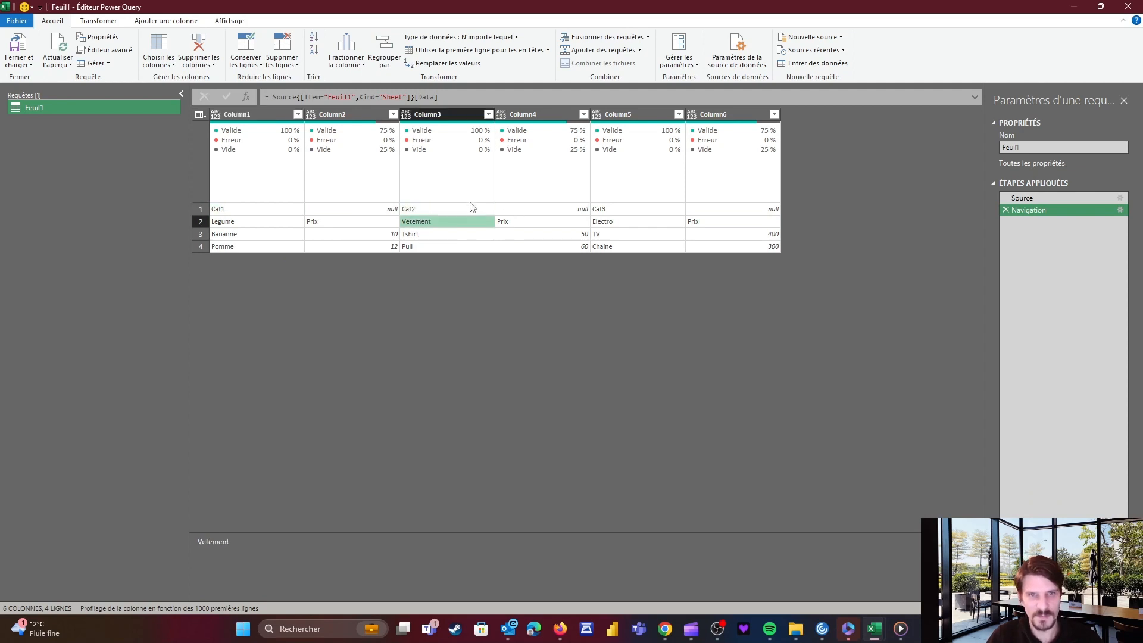
left_click(433, 207)
left_click(525, 222)
left_click(620, 220)
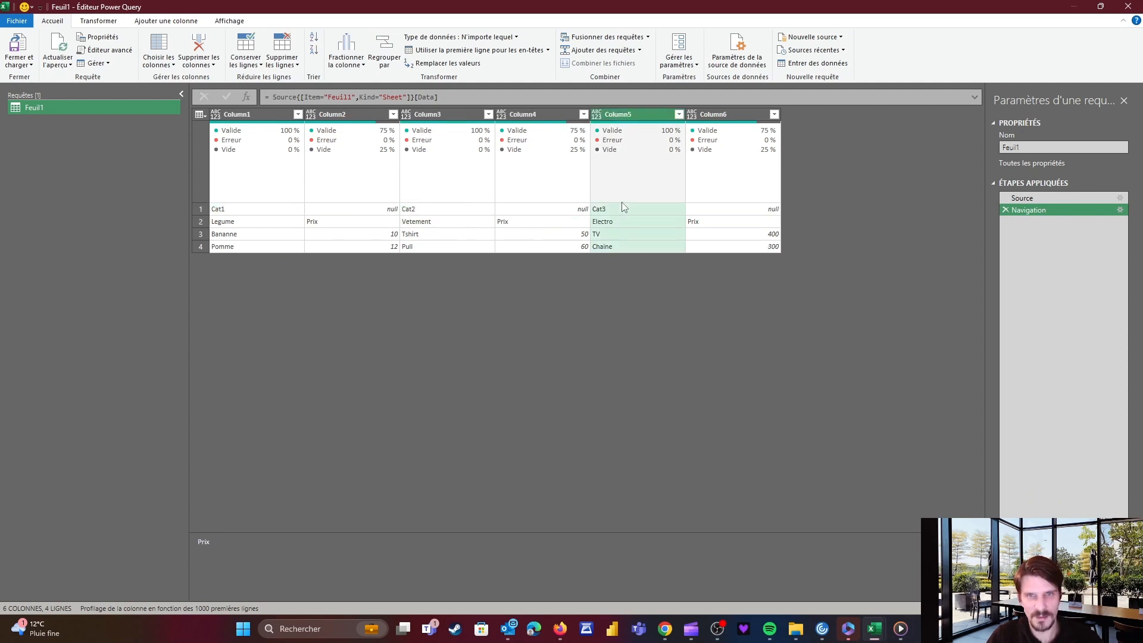
left_click(652, 211)
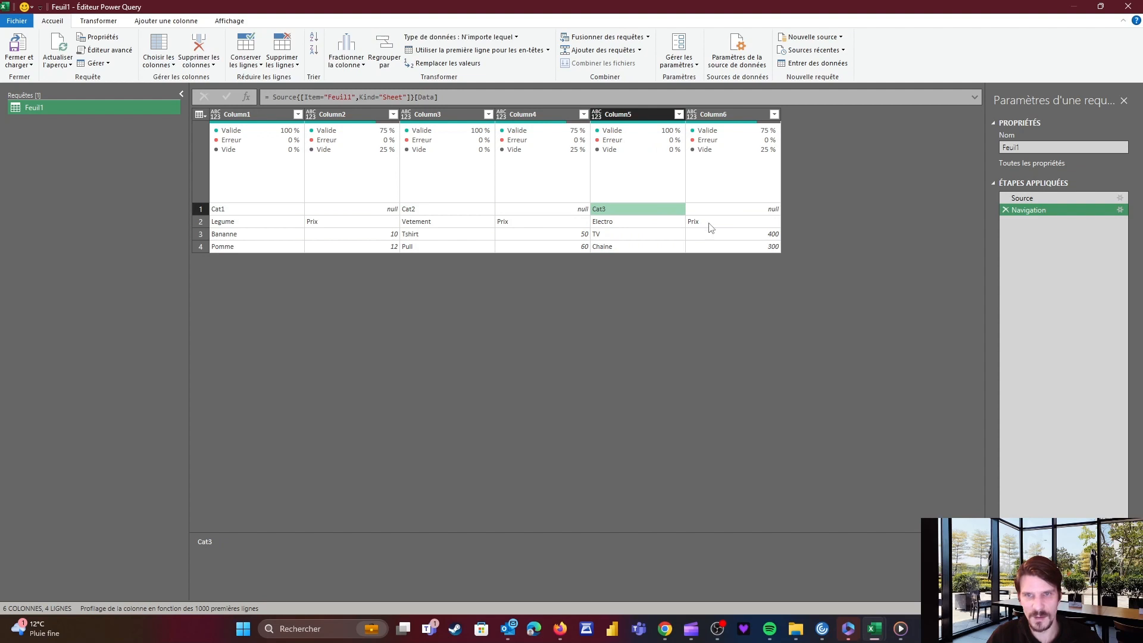
left_click(706, 223)
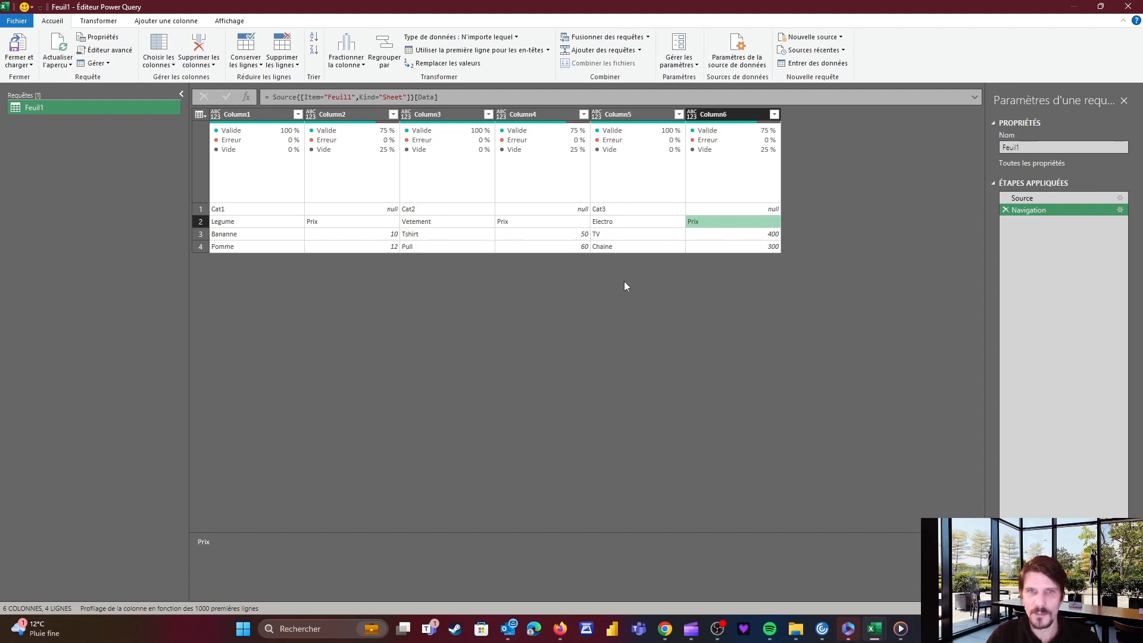
Step: Collapse the Requêtes pane, enlarge the display and narrow the query settings pane
left_click(181, 94)
scroll(321, 266, "up", 2)
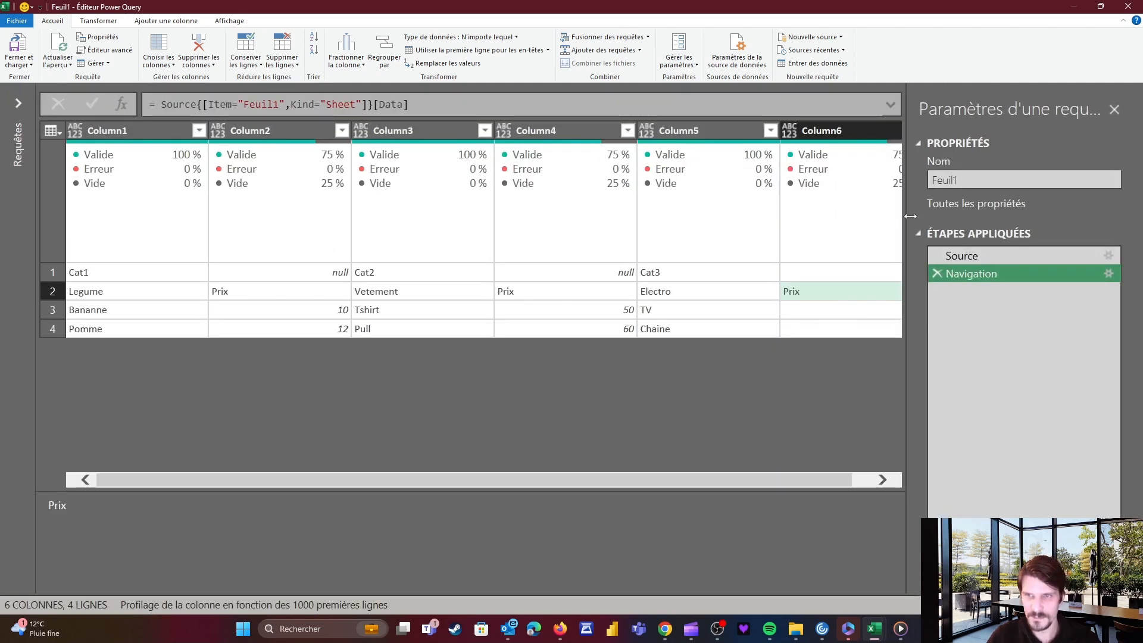
left_click_drag(906, 218, 1002, 210)
scroll(1002, 210, "up", 1)
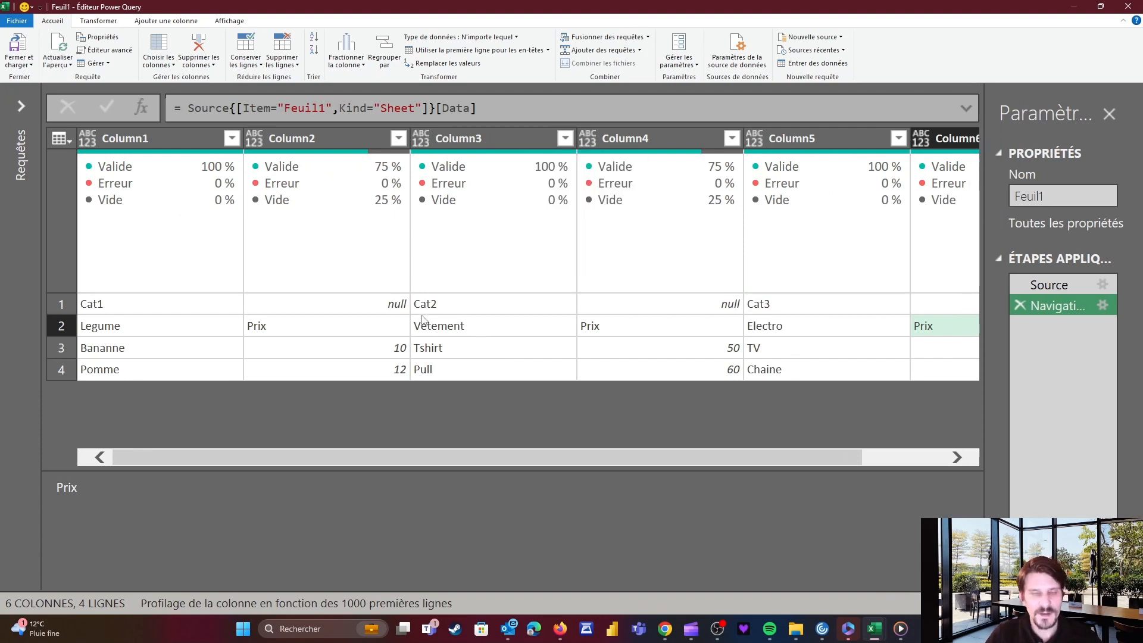
Step: Add a custom step after Navigation that keeps the two header rows with = Table.FirstN(Feuil1_Sheet,2)
left_click(62, 306)
left_click(63, 322)
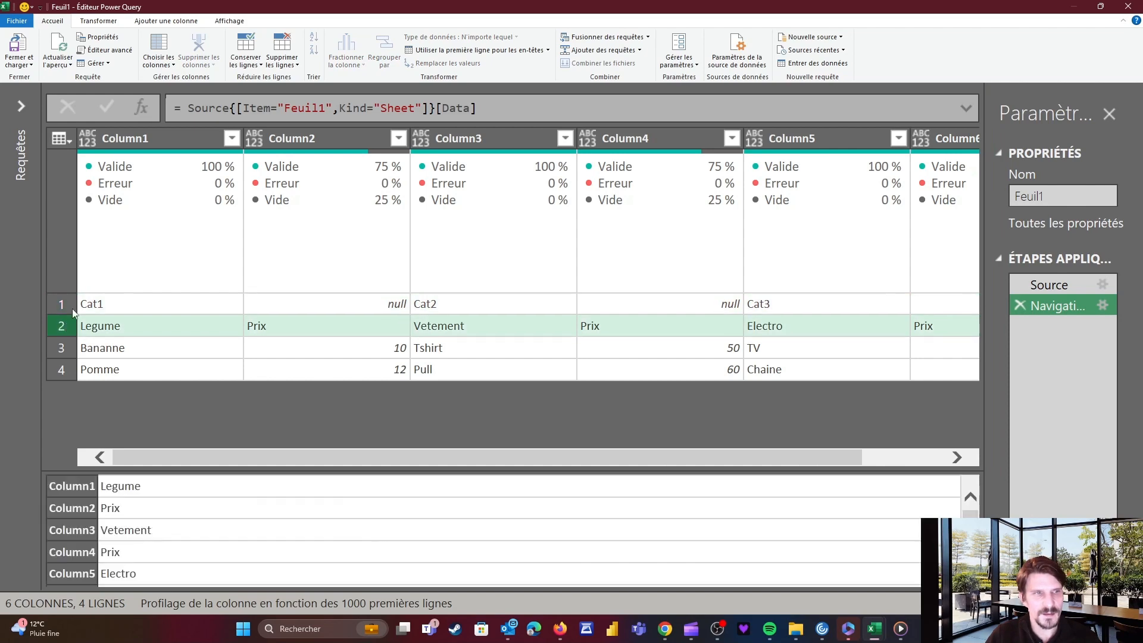
left_click(141, 107)
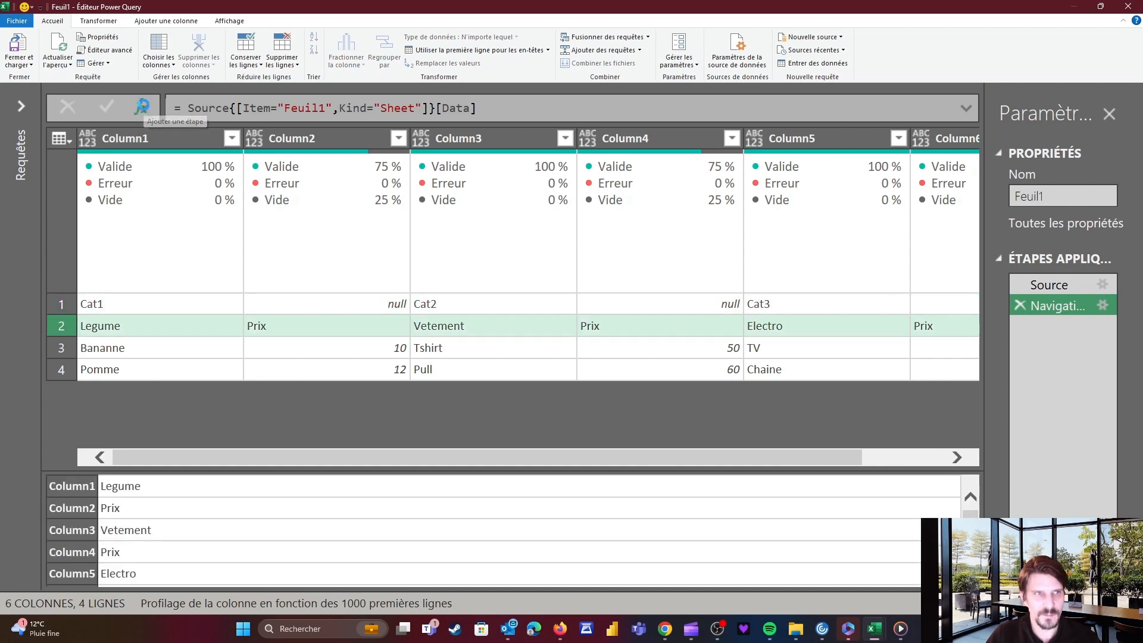
left_click(966, 108)
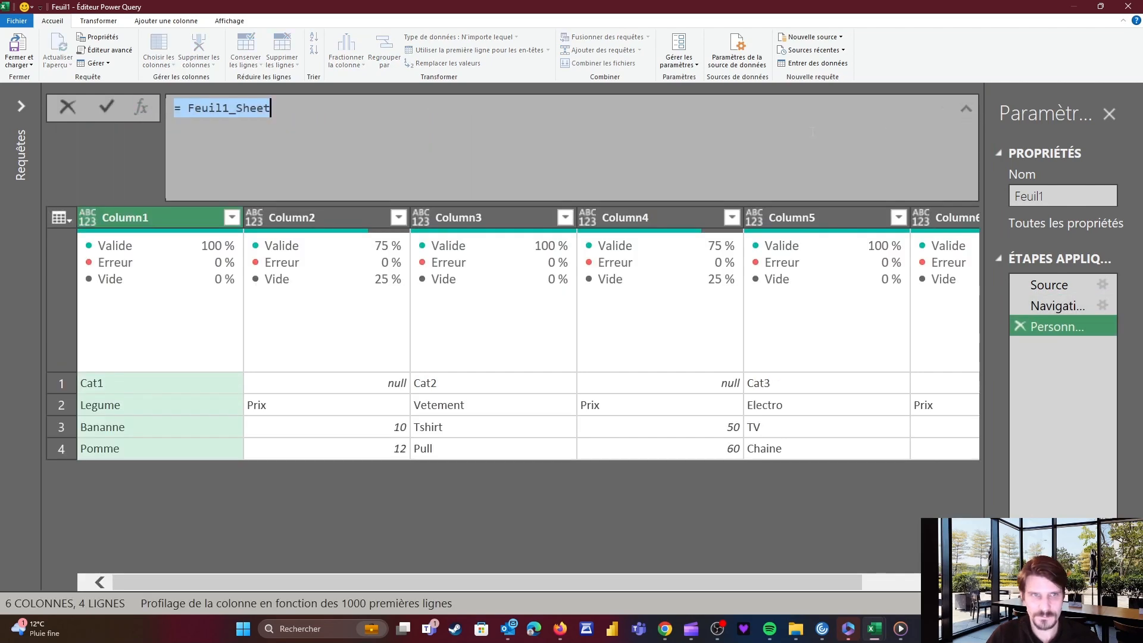
left_click(186, 107)
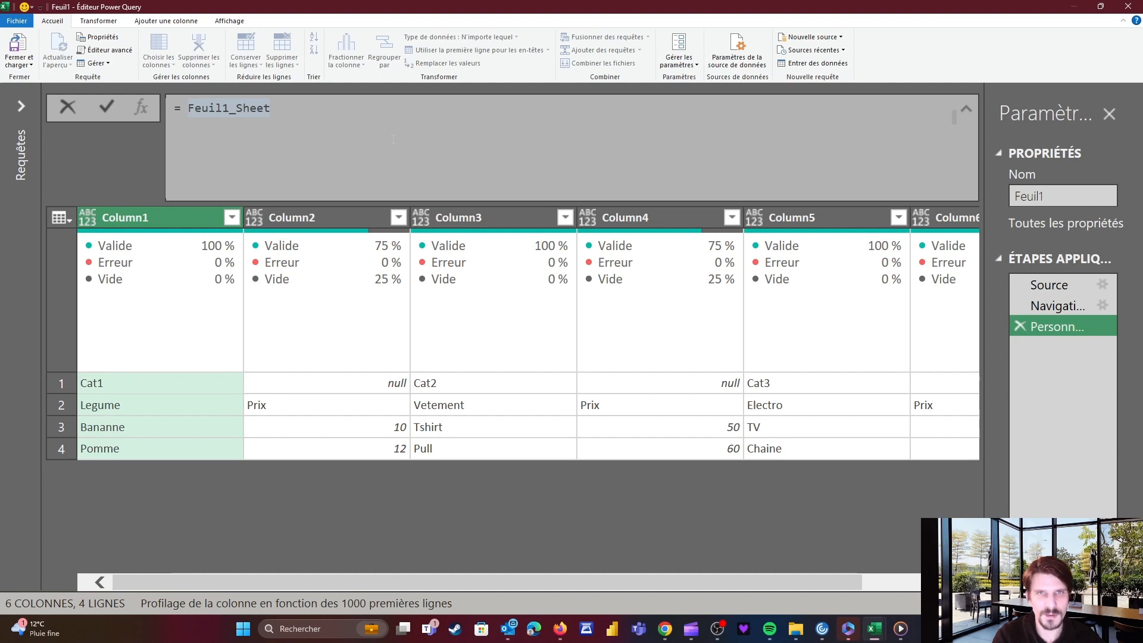
type("Table.")
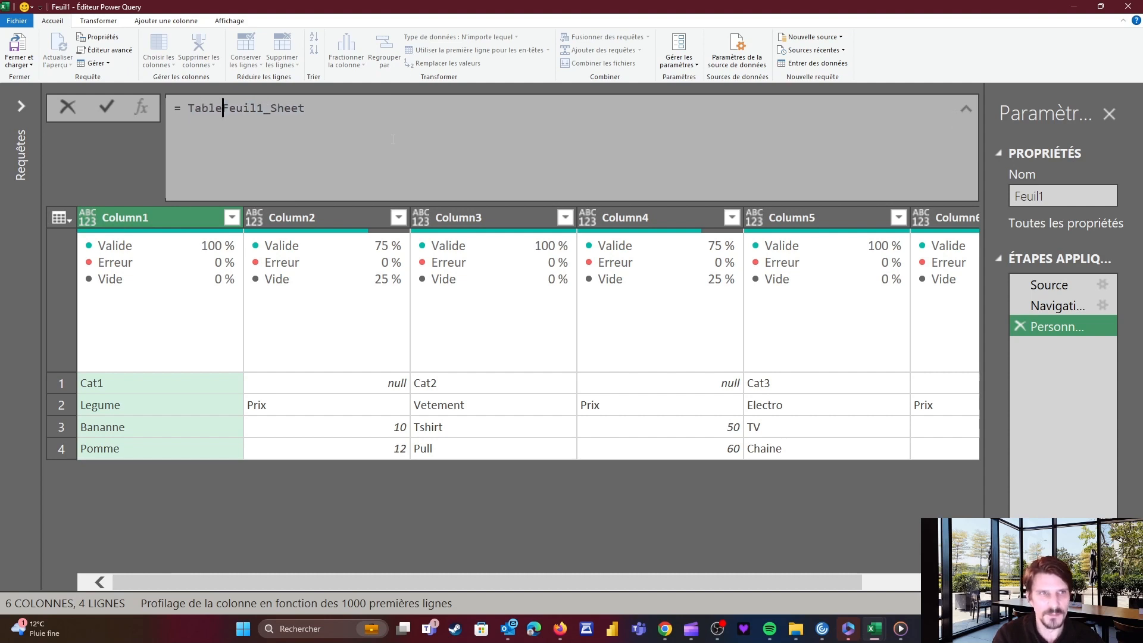
type("FirstN(")
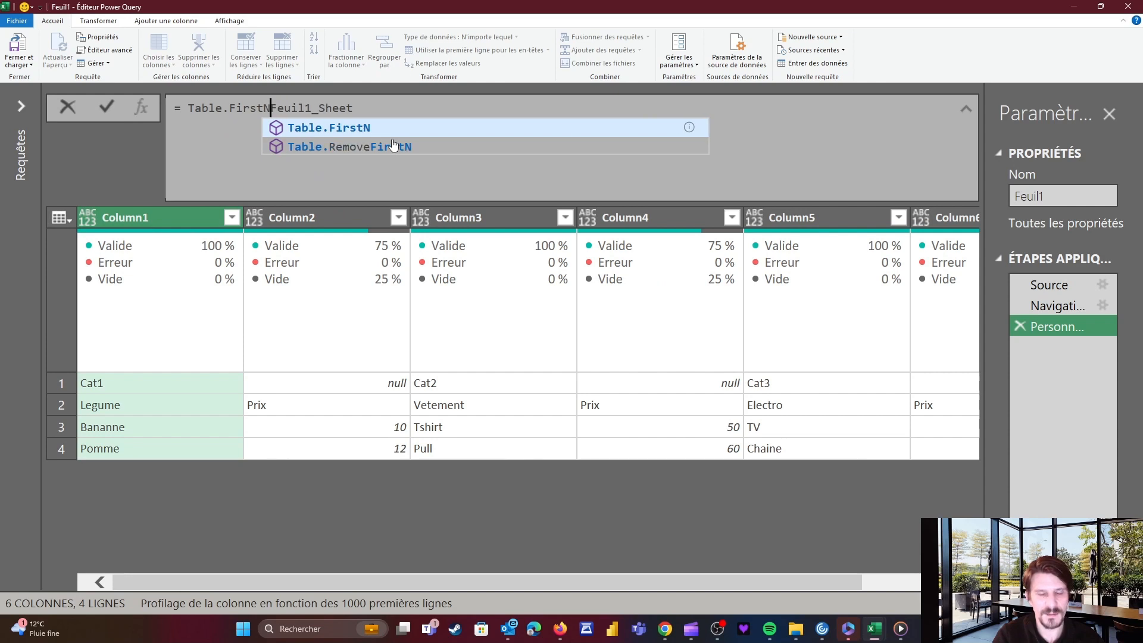
key("End")
type(",2)")
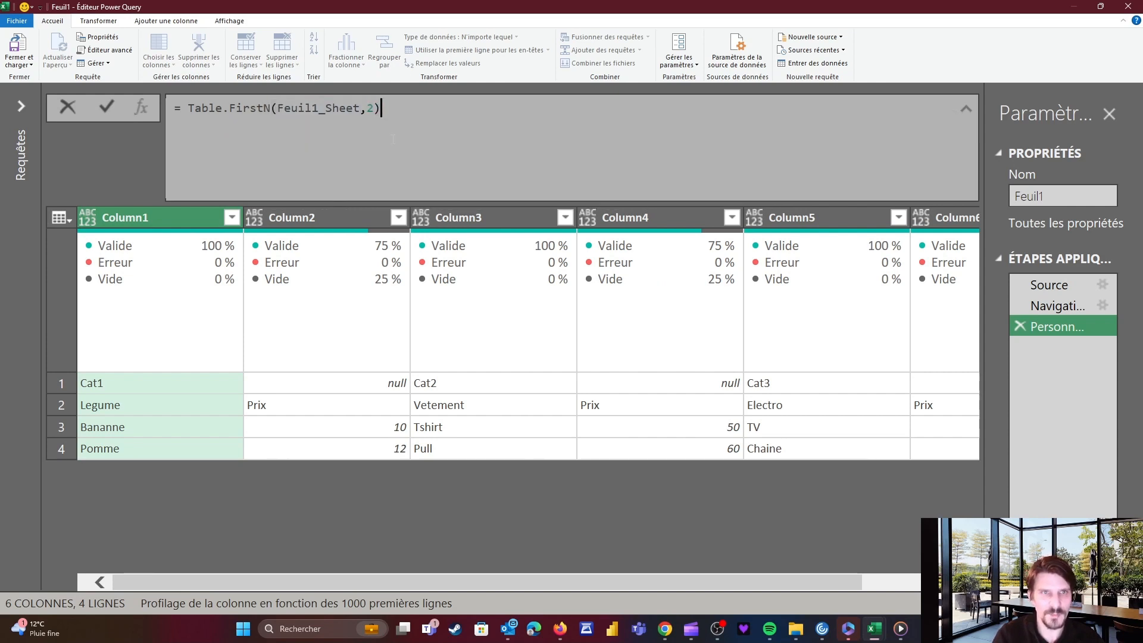
key("Return")
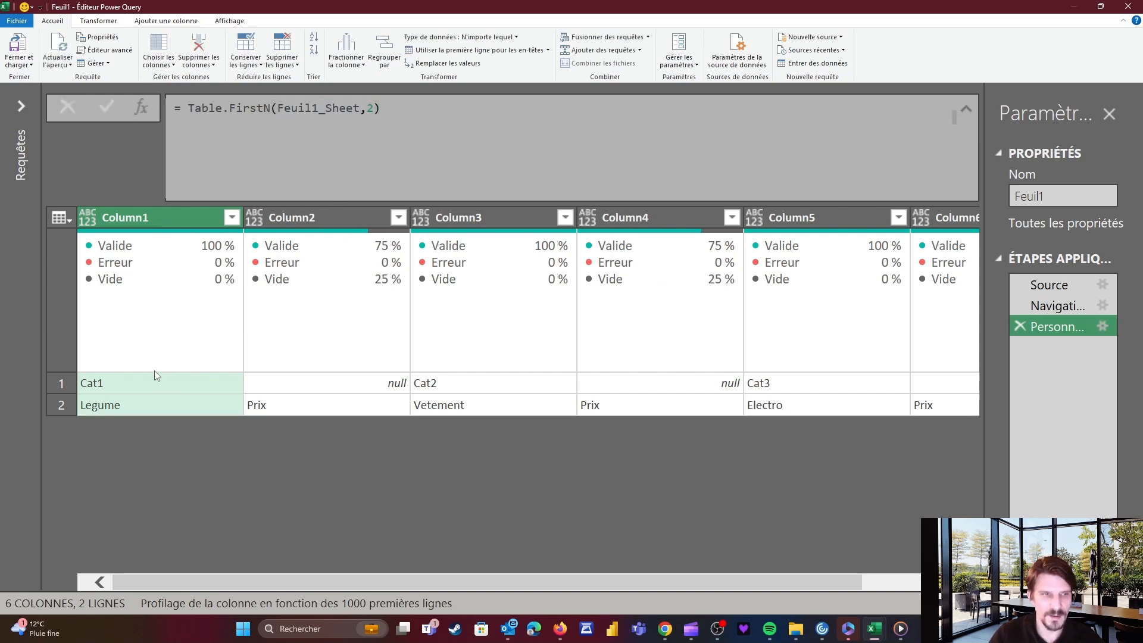
Step: Wrap the custom step's Table.FirstN expression in Table.ToRows( ) to convert the two header rows into lists
left_click(105, 382)
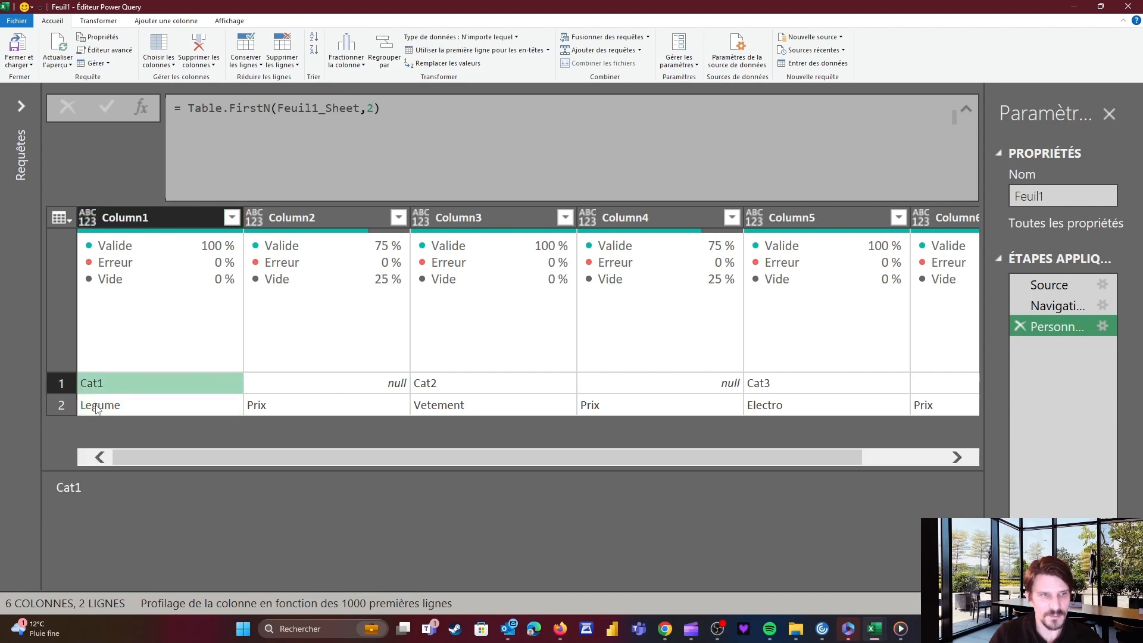
left_click(95, 406)
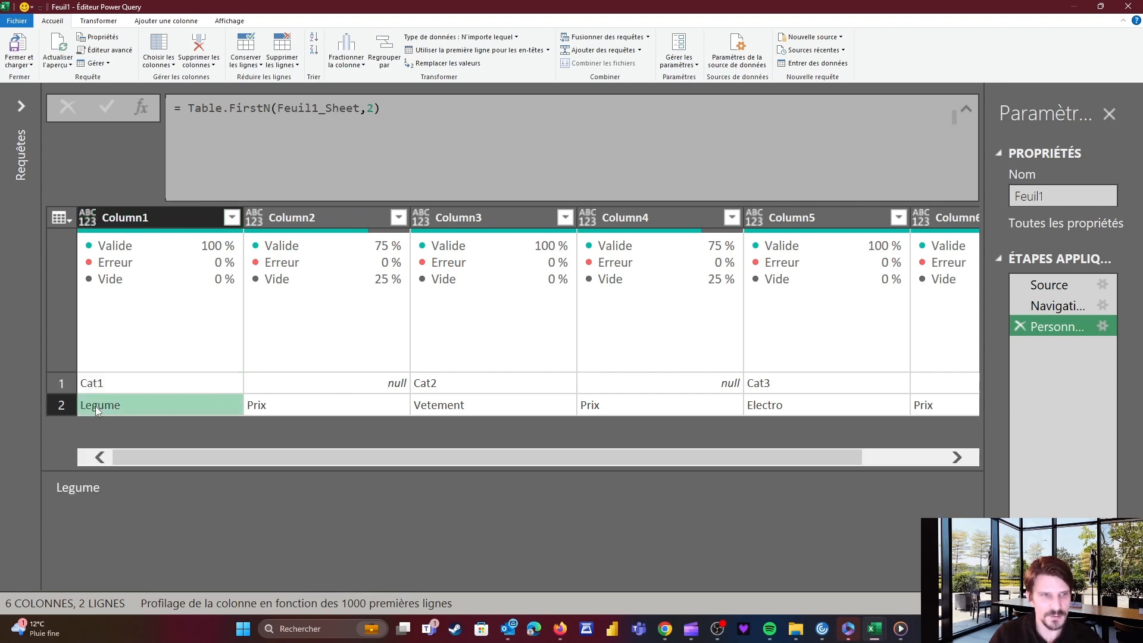
left_click(189, 108)
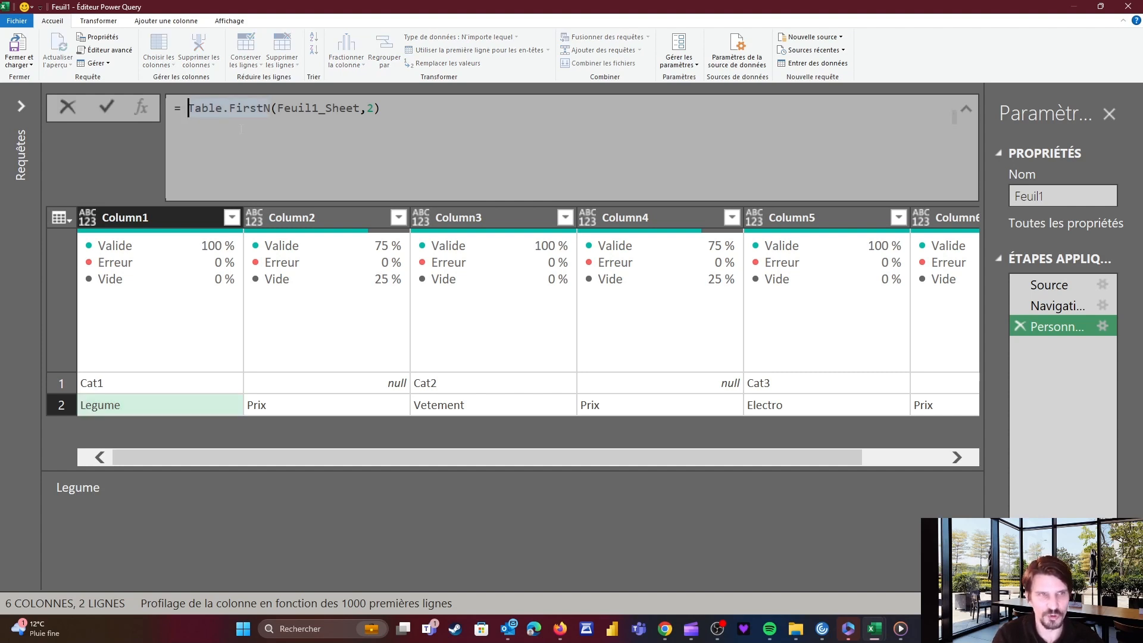
type("Table.T")
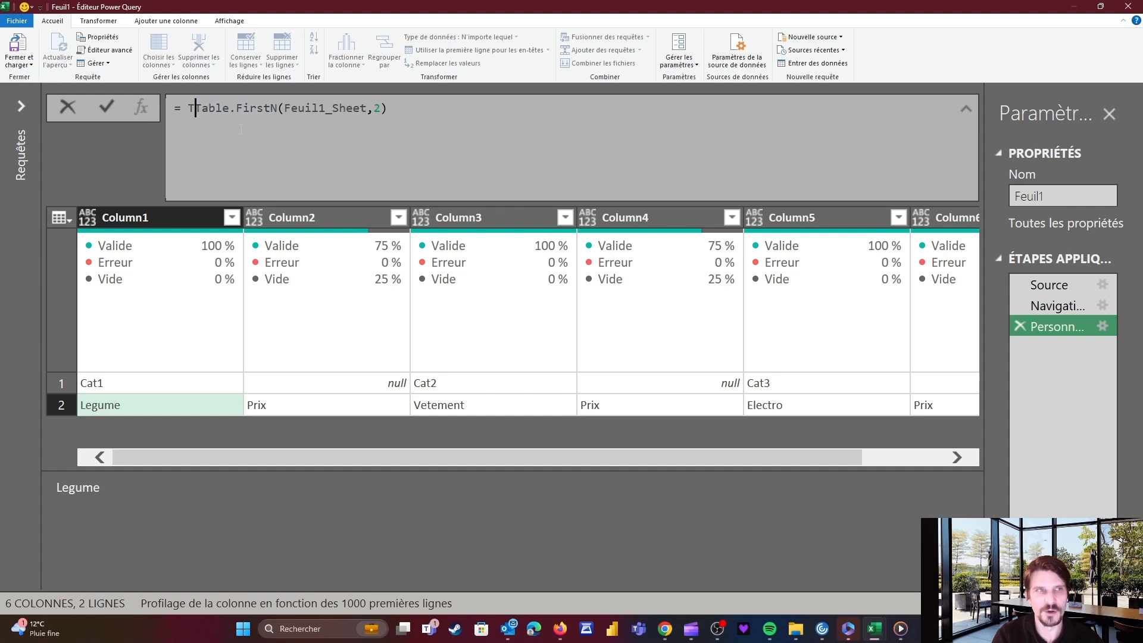
type("oRows")
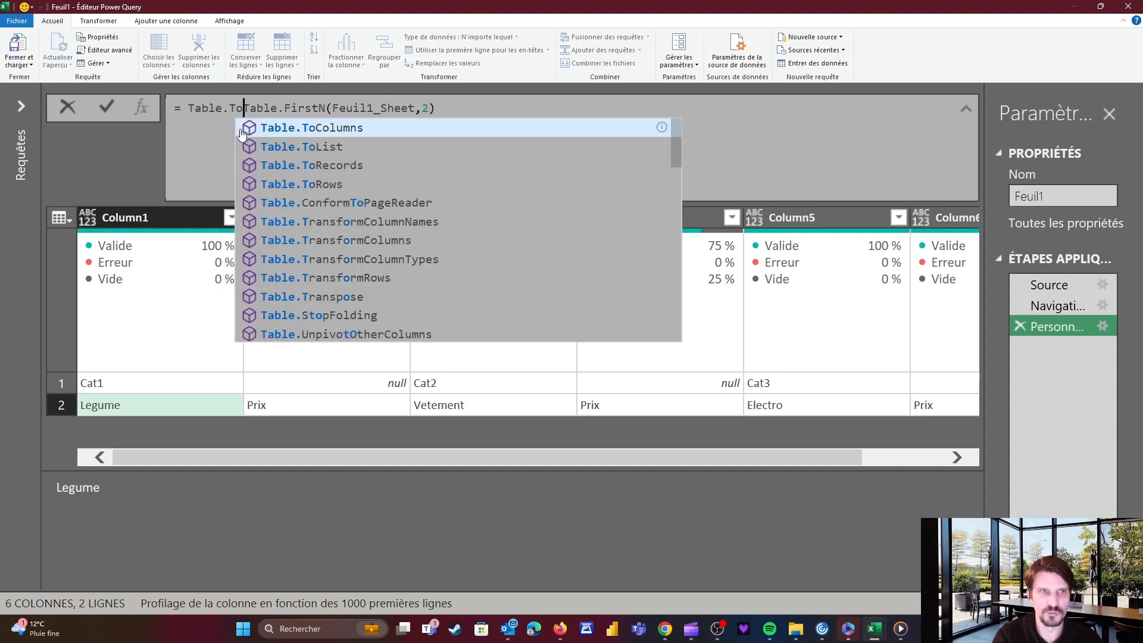
type("(")
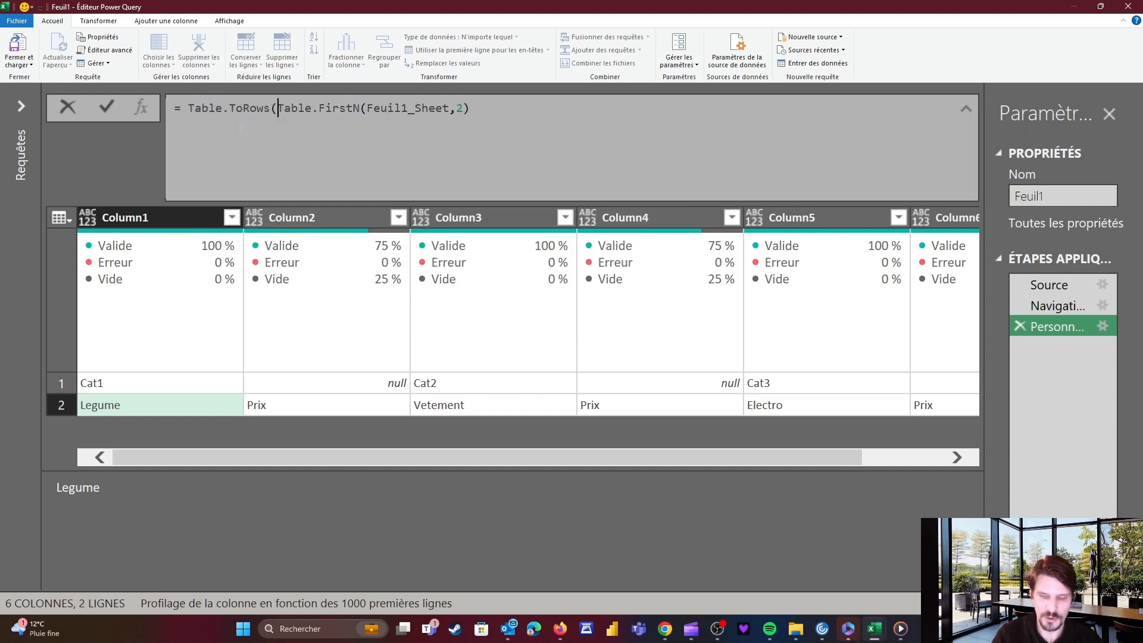
type(")")
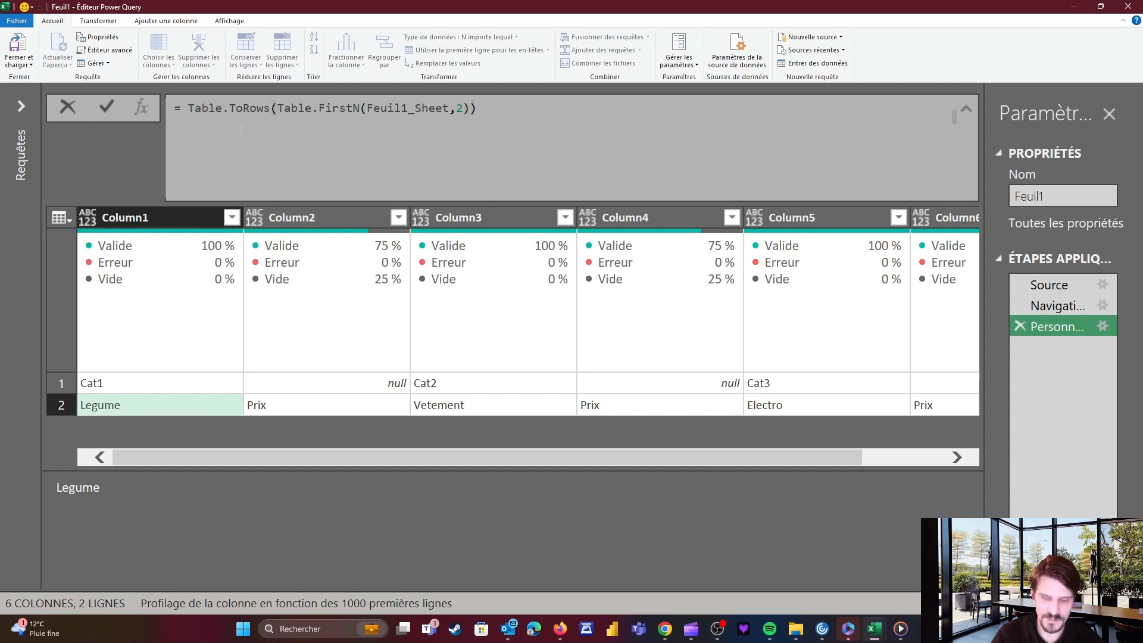
Step: Enclose the Table.ToRows expression in Table.FromColumns( ) and apply the formula to turn the header rows into columns
key("Home")
type("Table.")
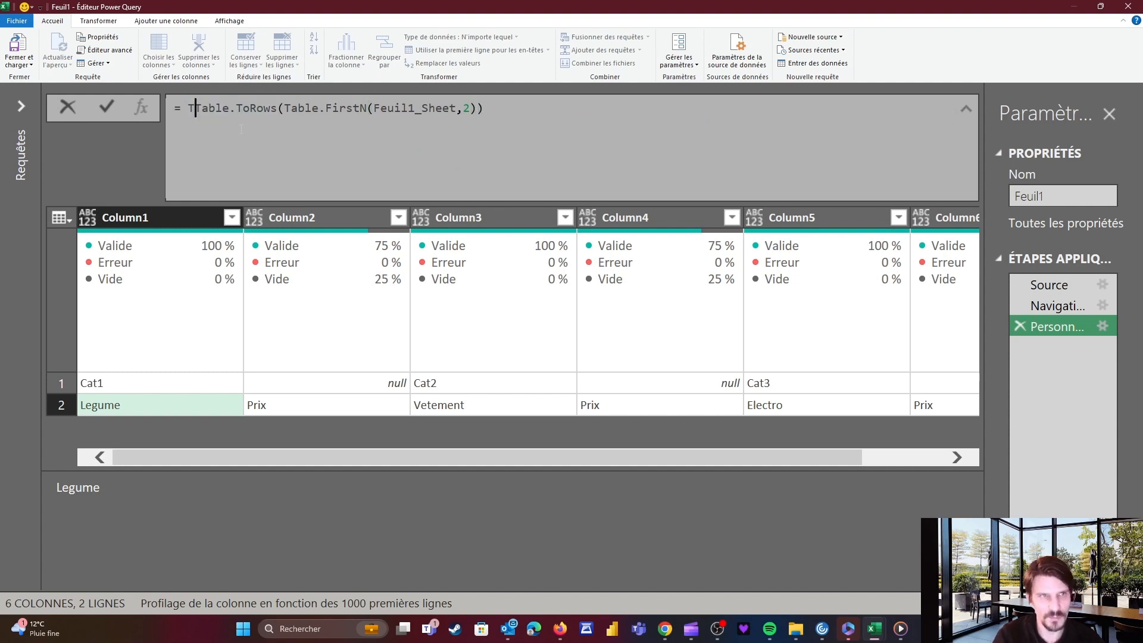
type("FromColumn")
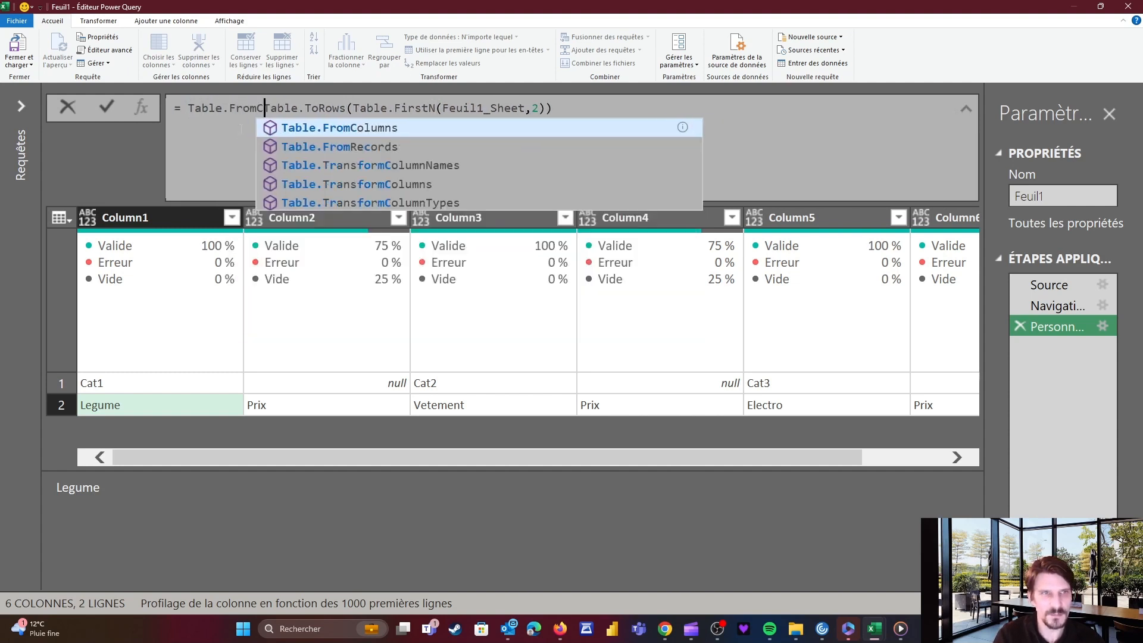
type("s(")
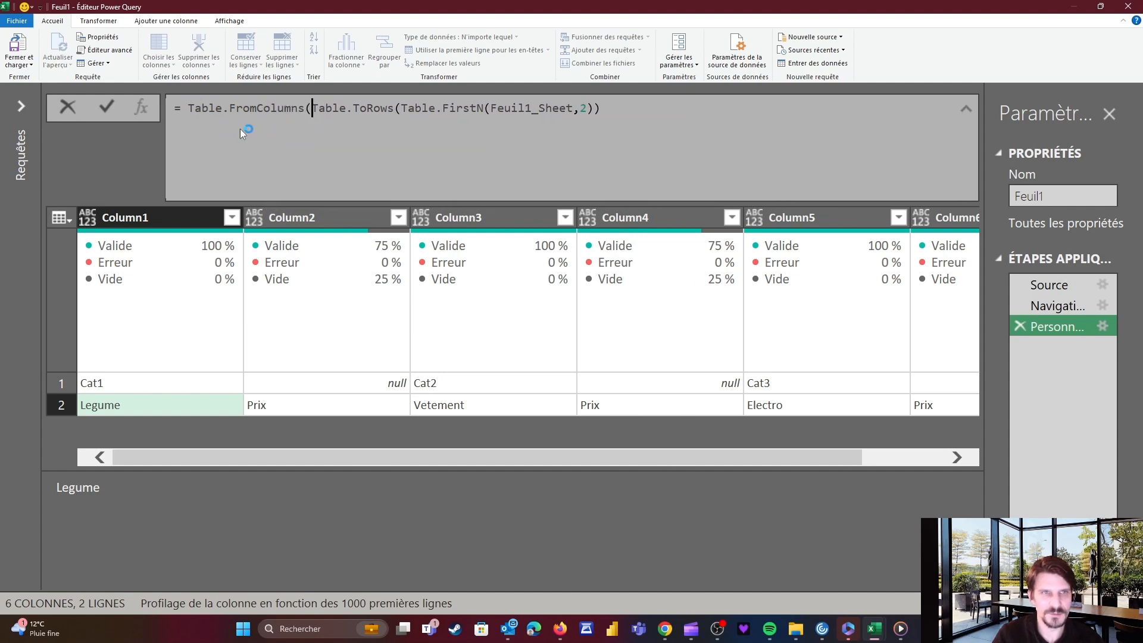
type(")")
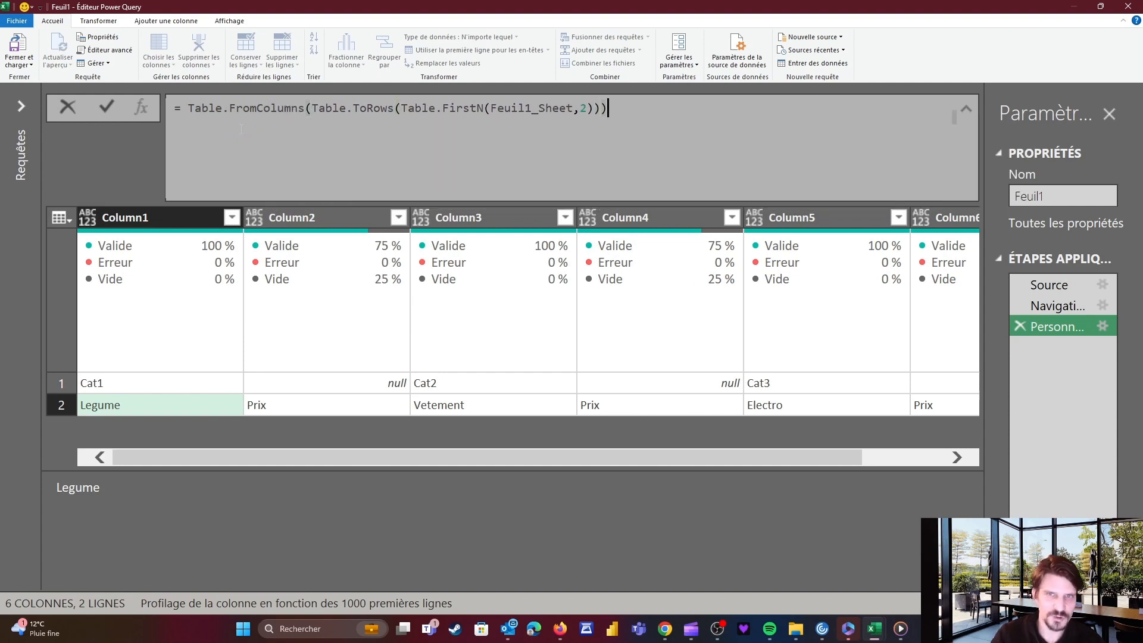
key("Return")
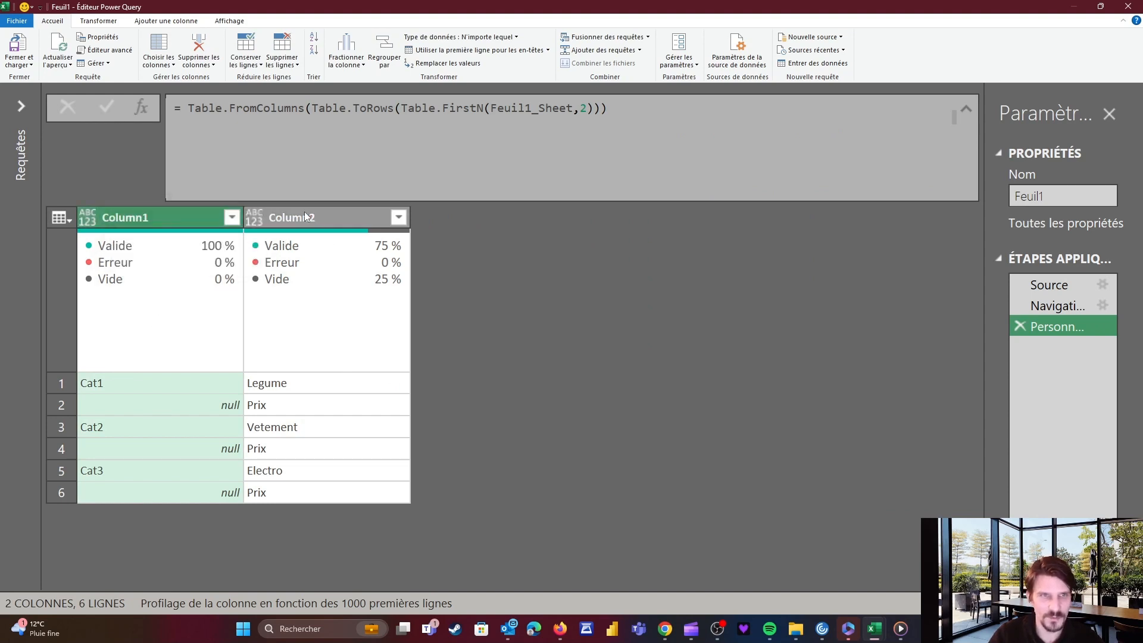
Step: Inspect the first rows of the transposed headers, checking the category values and nulls against the sub-headers
left_click(153, 383)
left_click(273, 384)
left_click(201, 405)
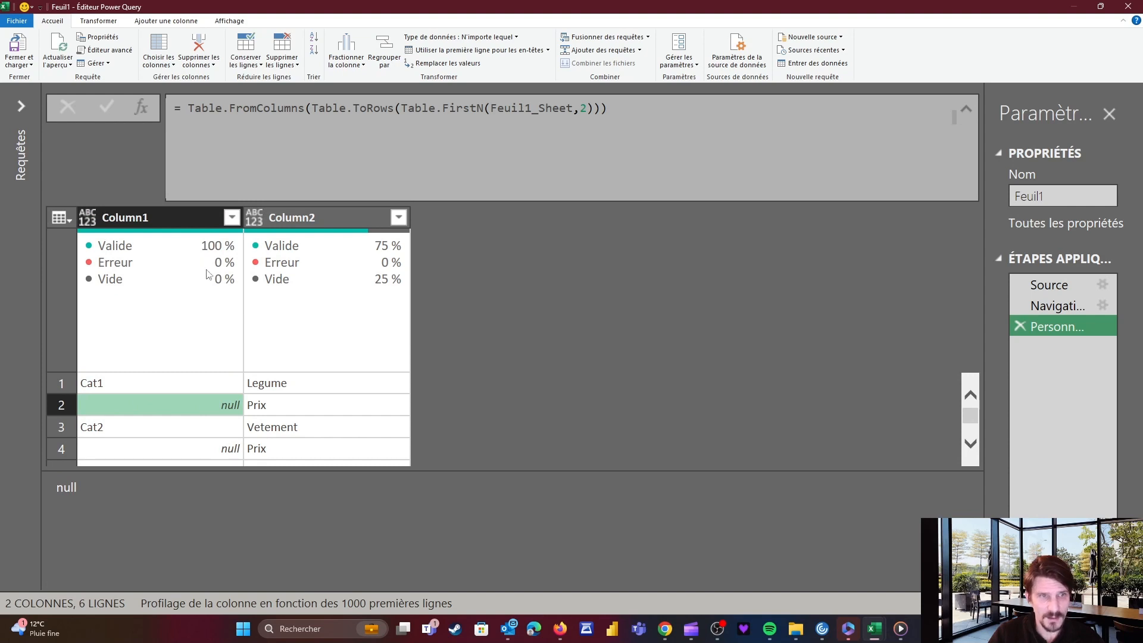
left_click(186, 384)
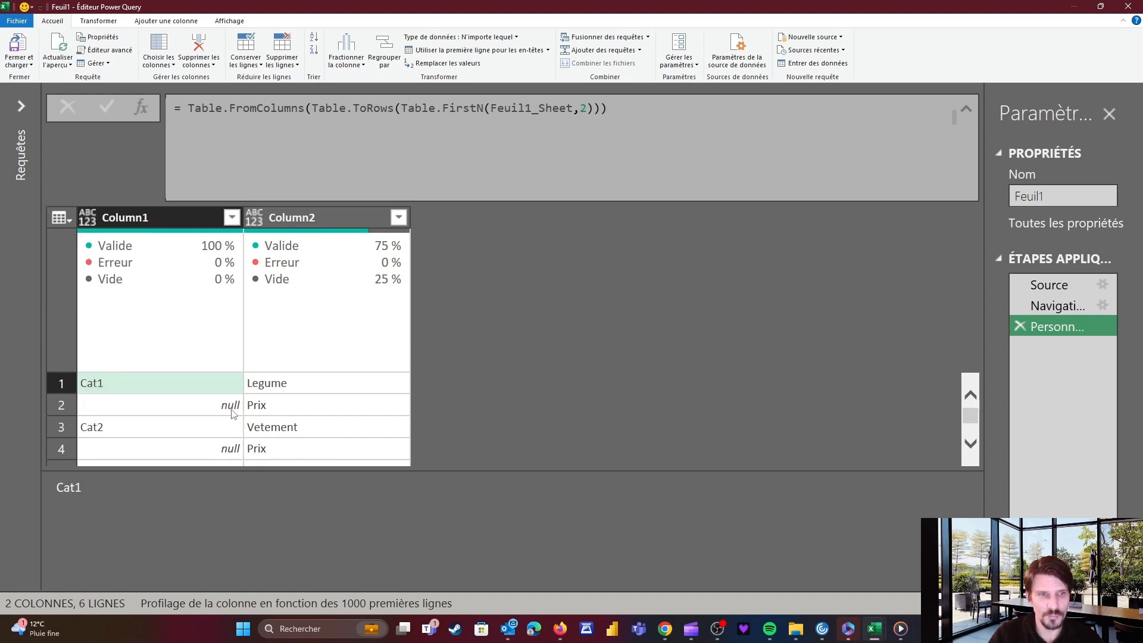
Step: Start wrapping the custom step's Table.FromColumns expression in a Table.FillDown( call
left_click(233, 134)
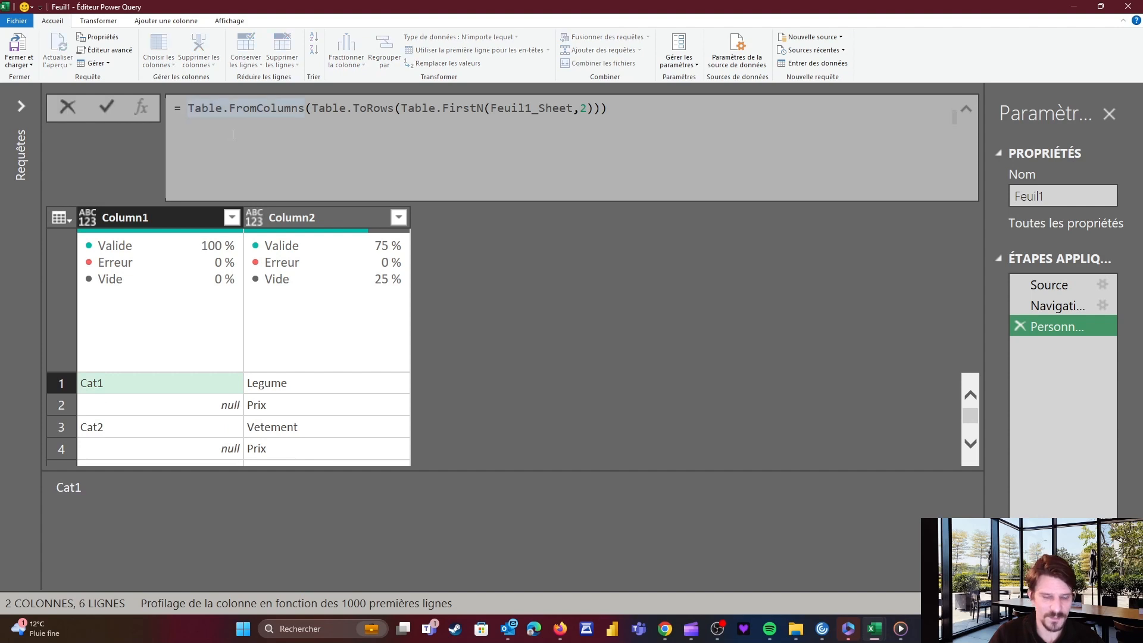
type("Table")
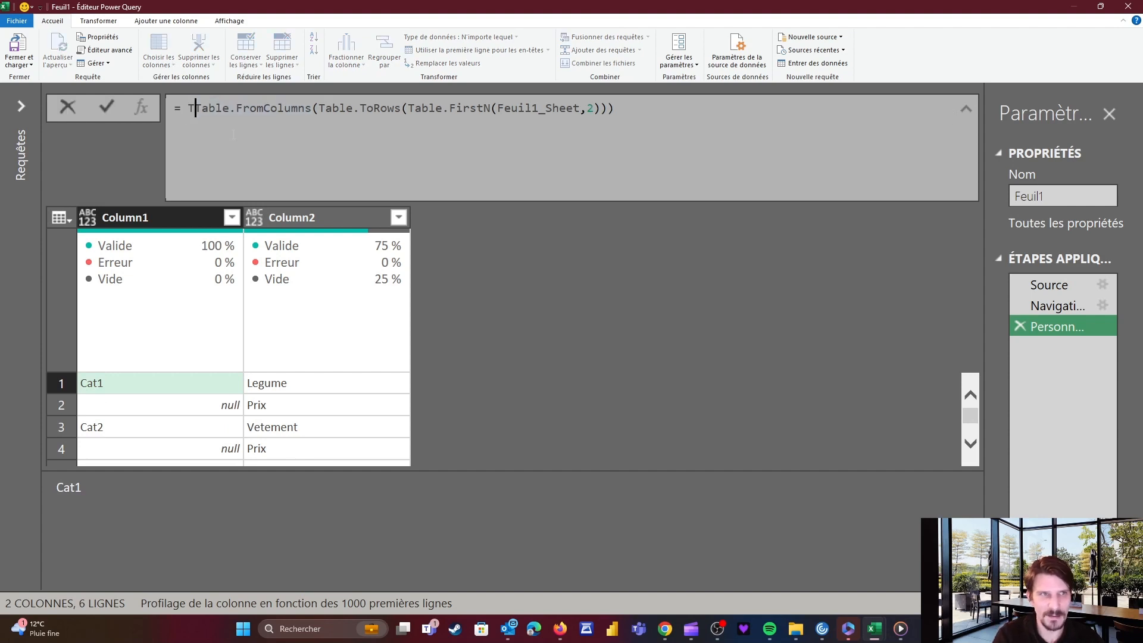
type(".Fill")
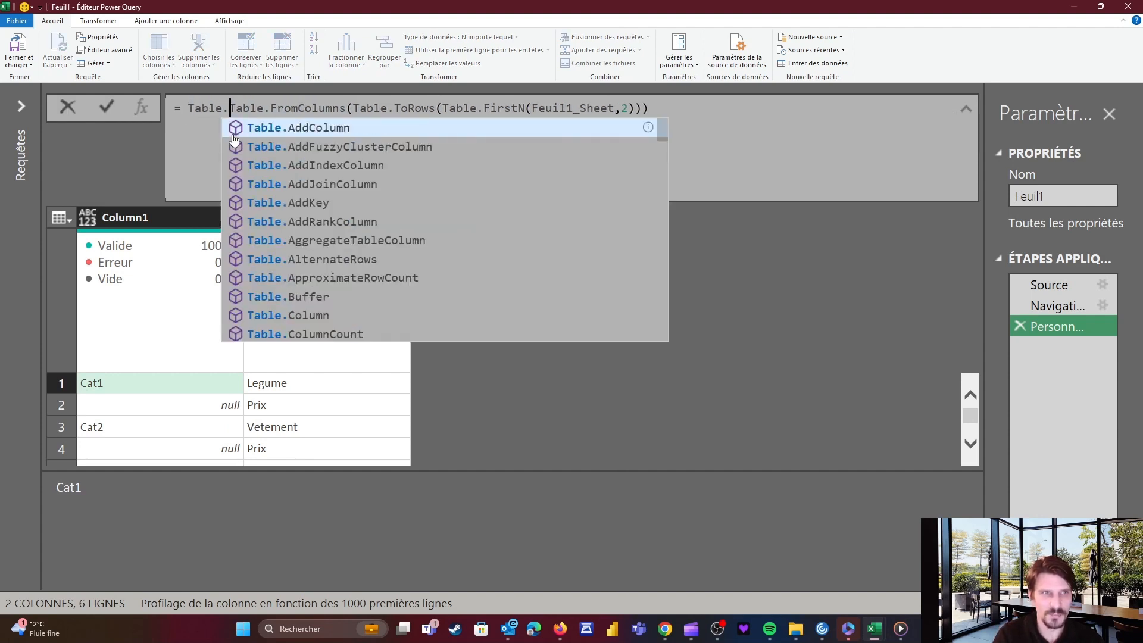
type("Dow")
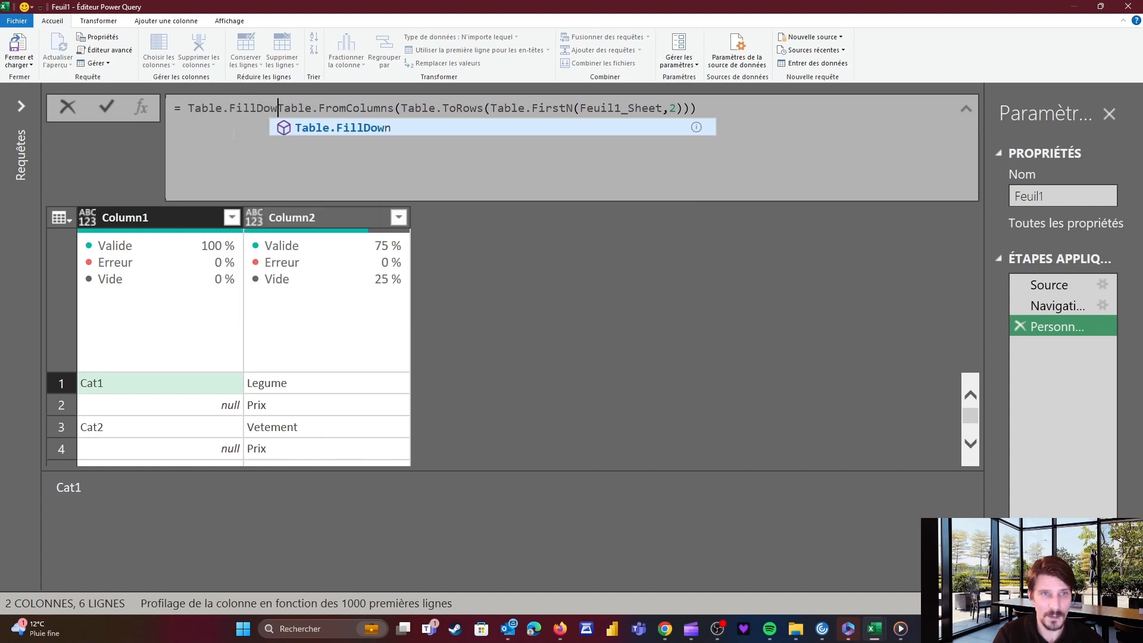
type("n(")
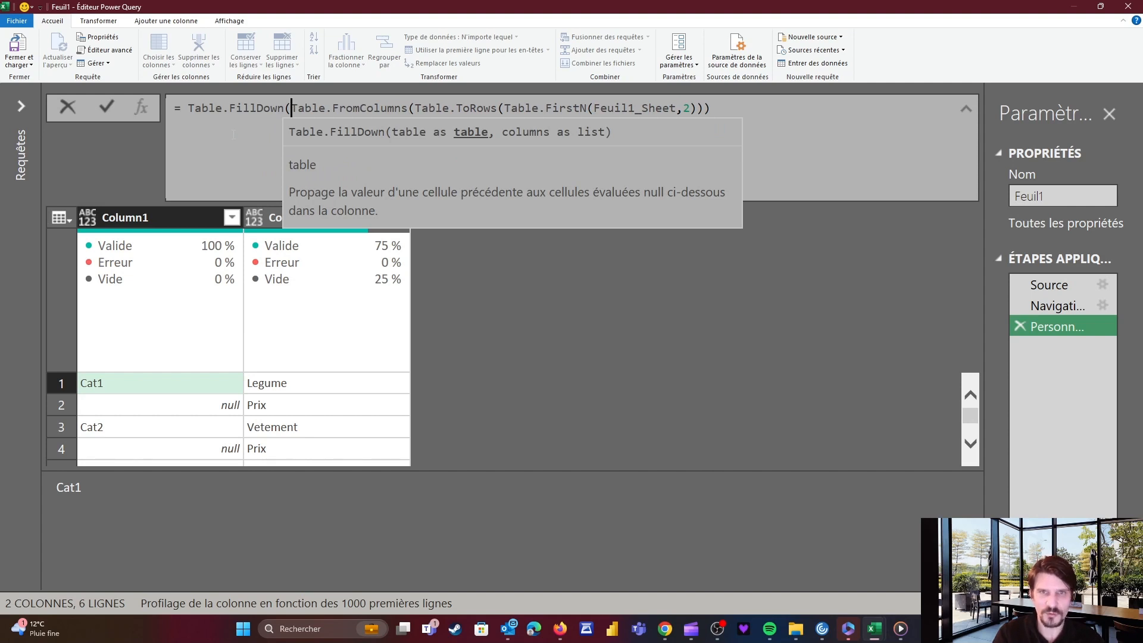
Step: Add {"Column1"} as the Table.FillDown columns argument, close the call and apply the formula
key("End")
type(",")
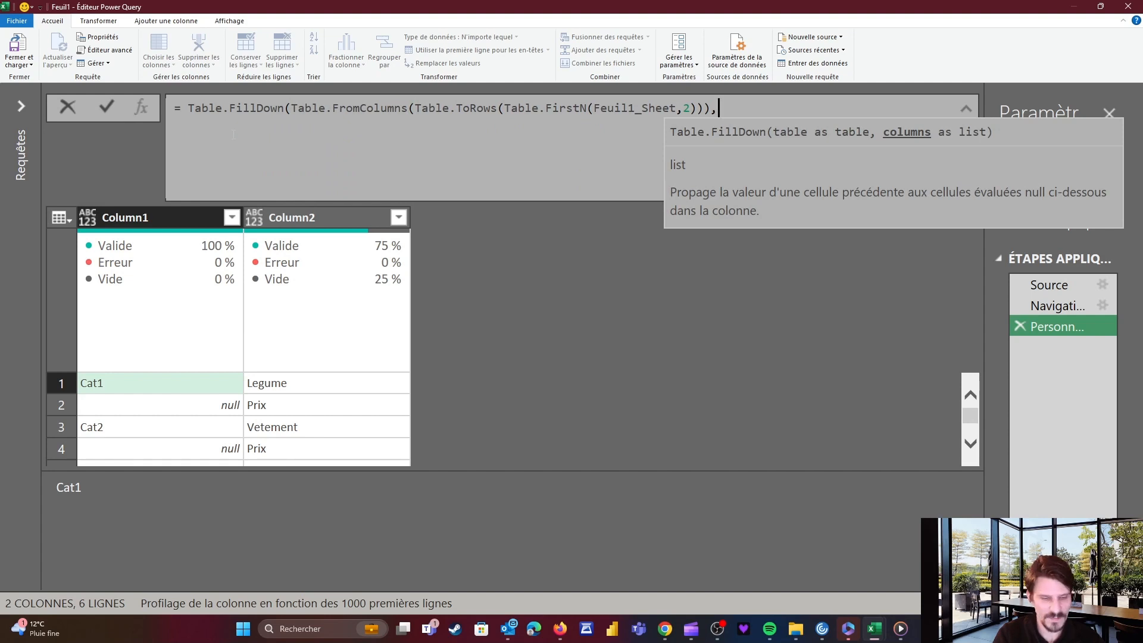
type("{")
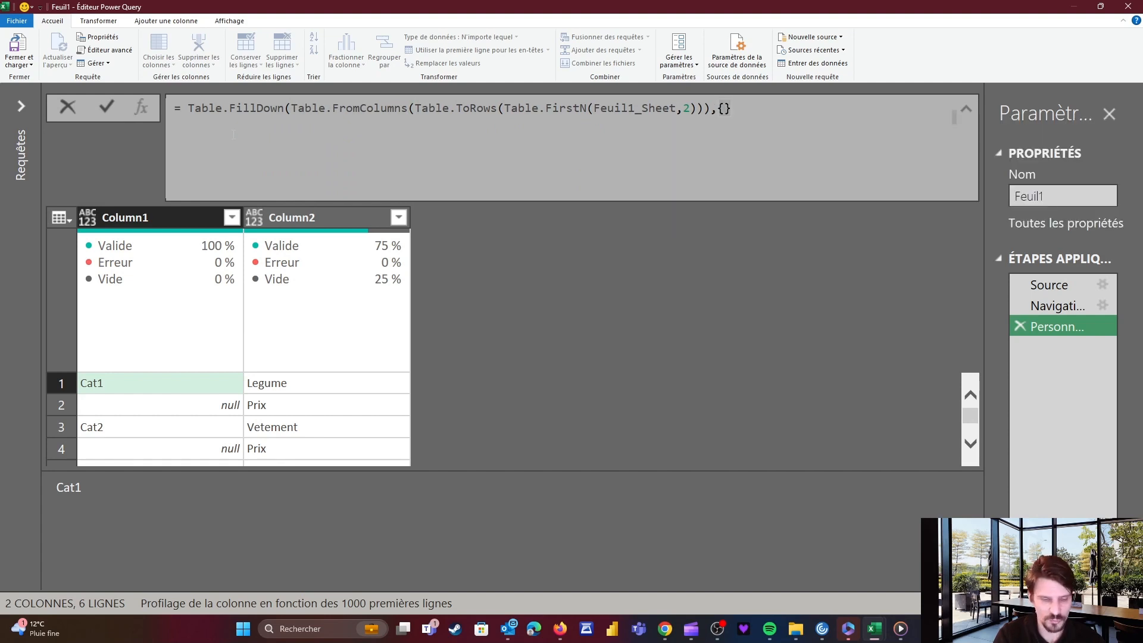
type("\"Colu")
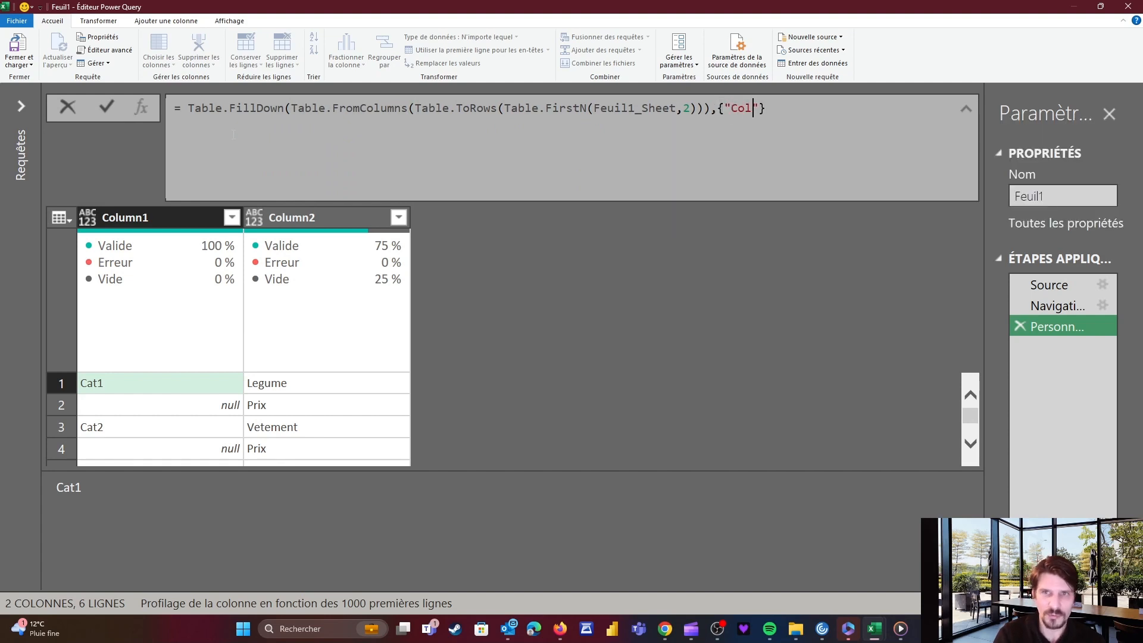
type("mn1")
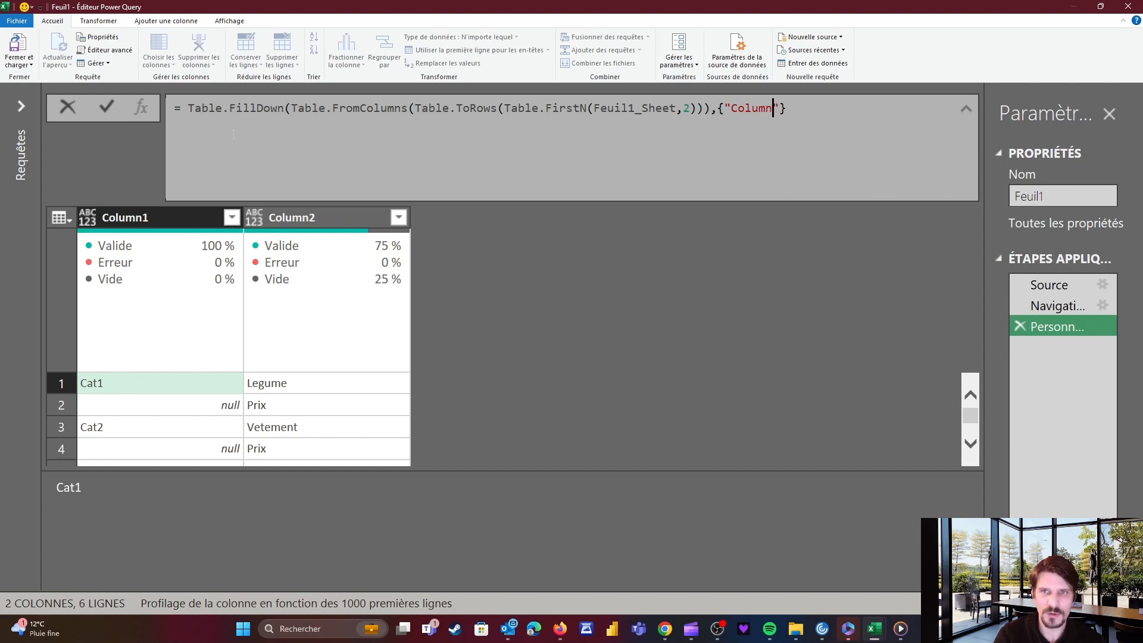
key("Right")
key("Right")
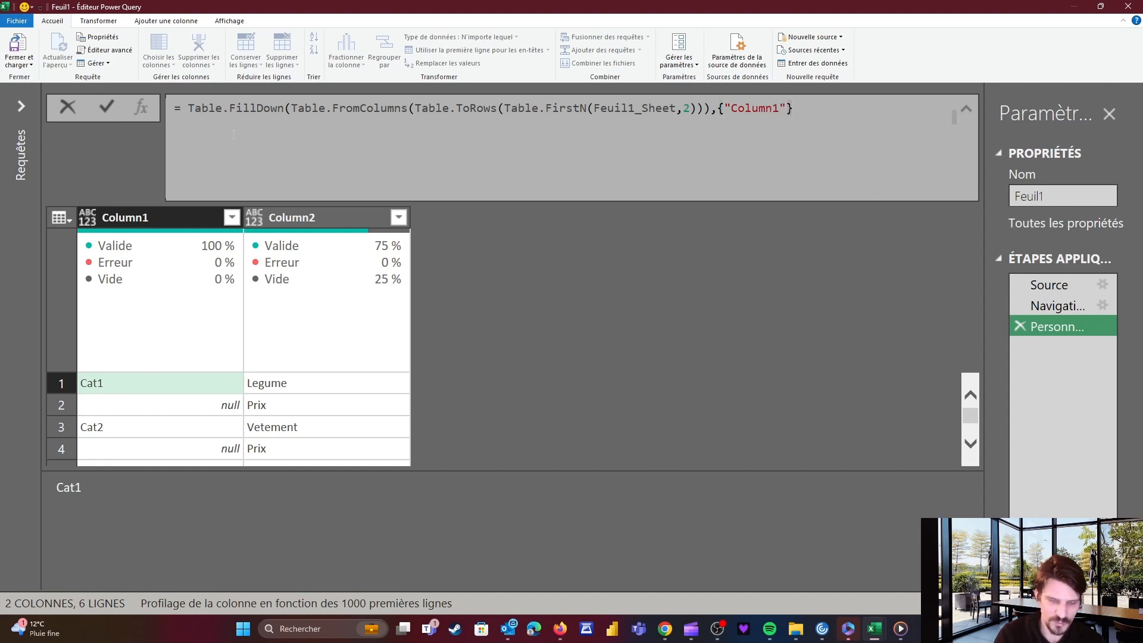
type(")")
key("Return")
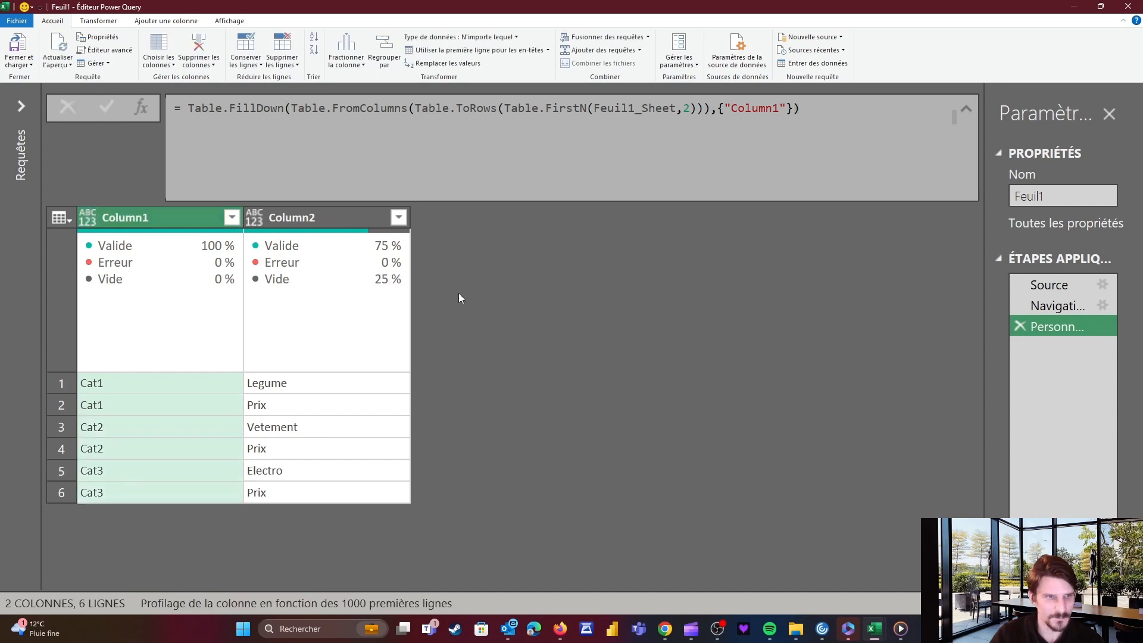
Step: Check the filled-down category values in Column1 across all rows, then examine Column1 and Column2 together
left_click(134, 383)
left_click(131, 405)
left_click(130, 424)
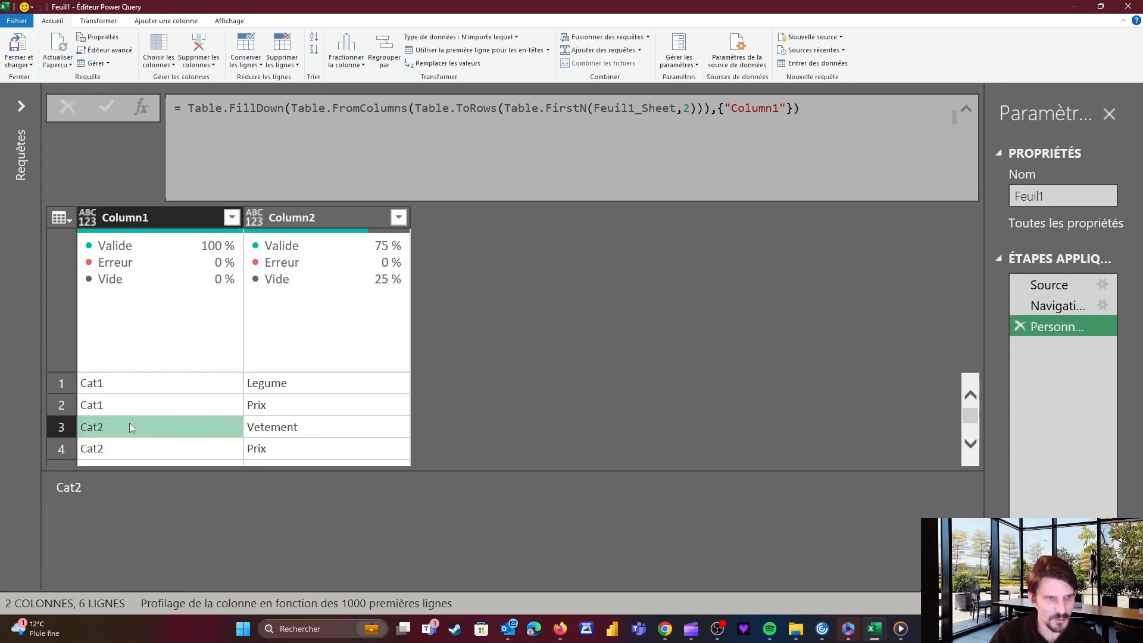
scroll(132, 428, "down", 1)
left_click(130, 427)
left_click(130, 430)
left_click(137, 448)
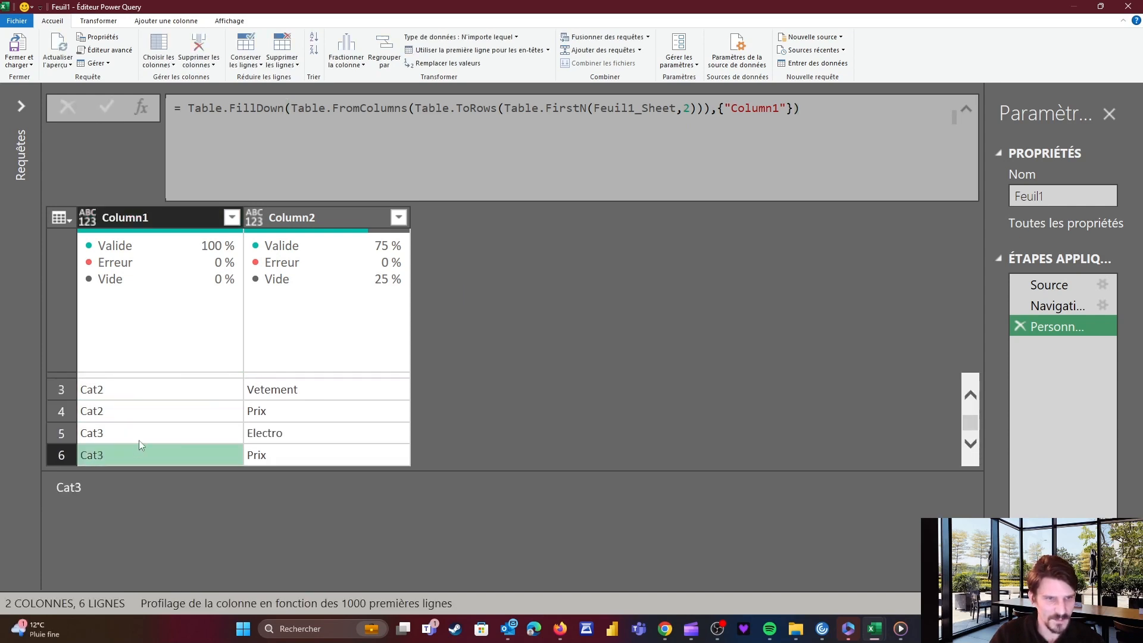
scroll(139, 441, "up", 2)
left_click(155, 384)
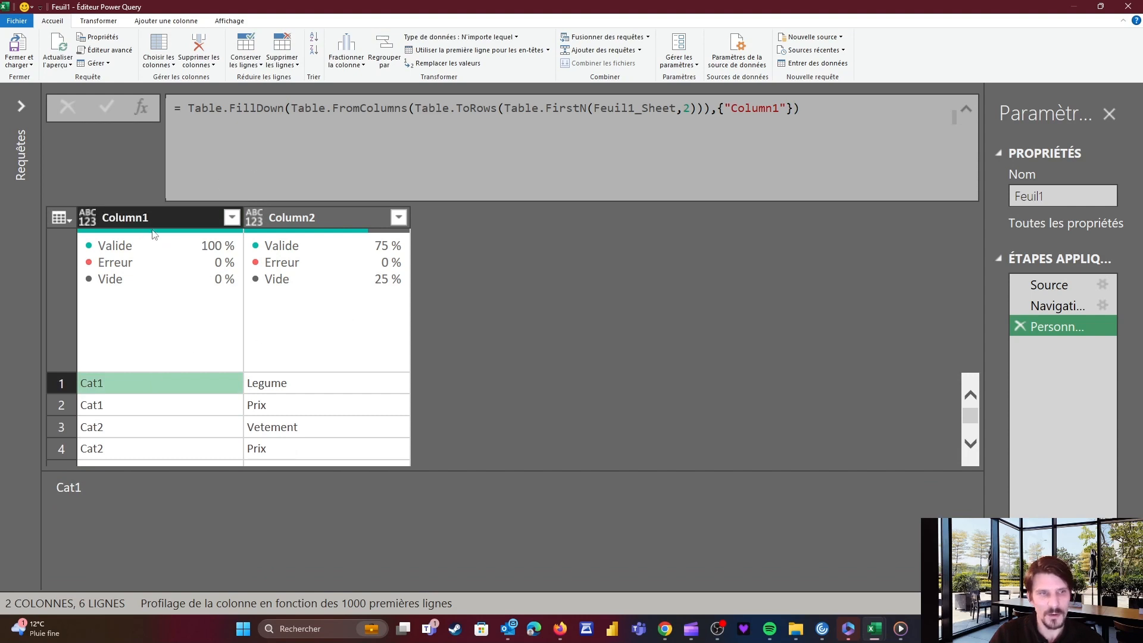
left_click(155, 219)
left_click(302, 222, "shift")
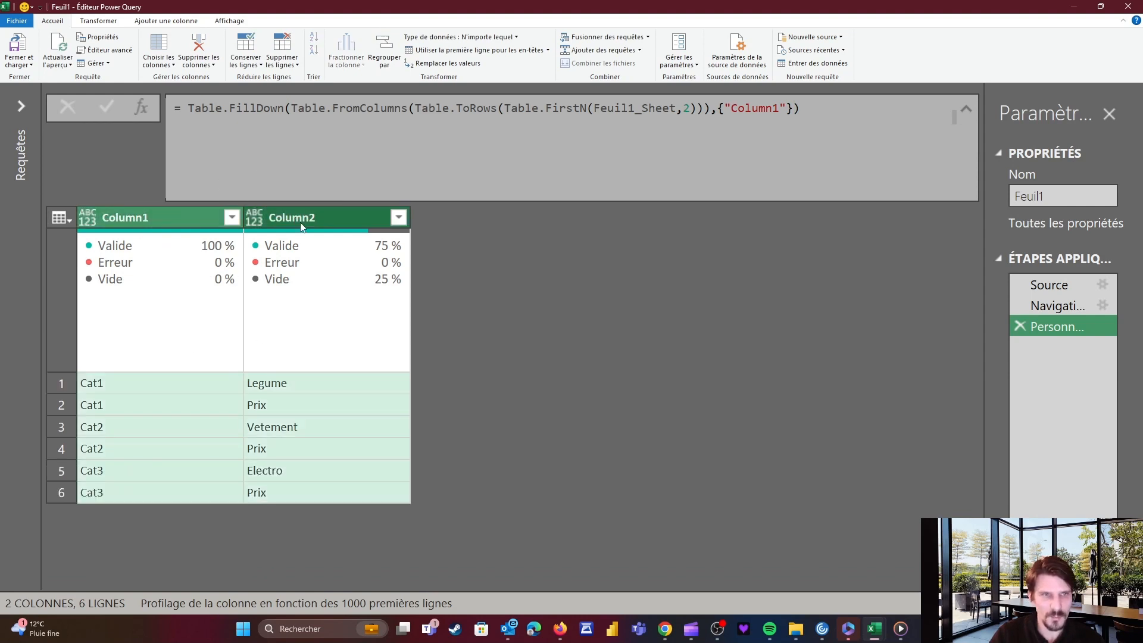
Step: Insert Table.CombineColumns( in front of the Table.FillDown expression and put that expression on its own line
left_click(202, 115)
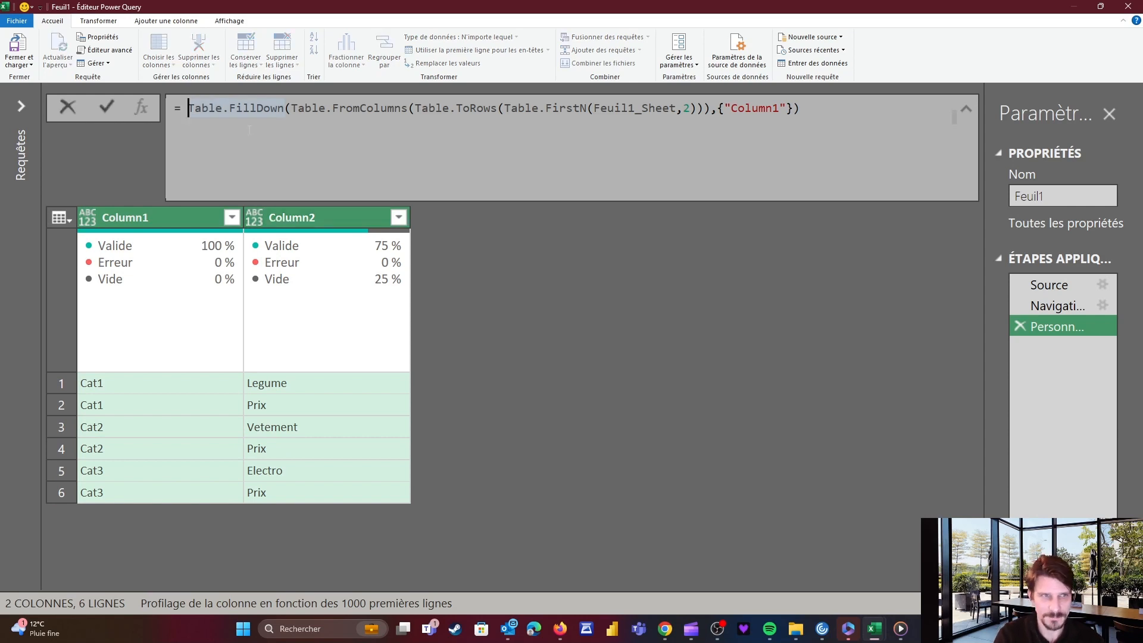
type("Table.")
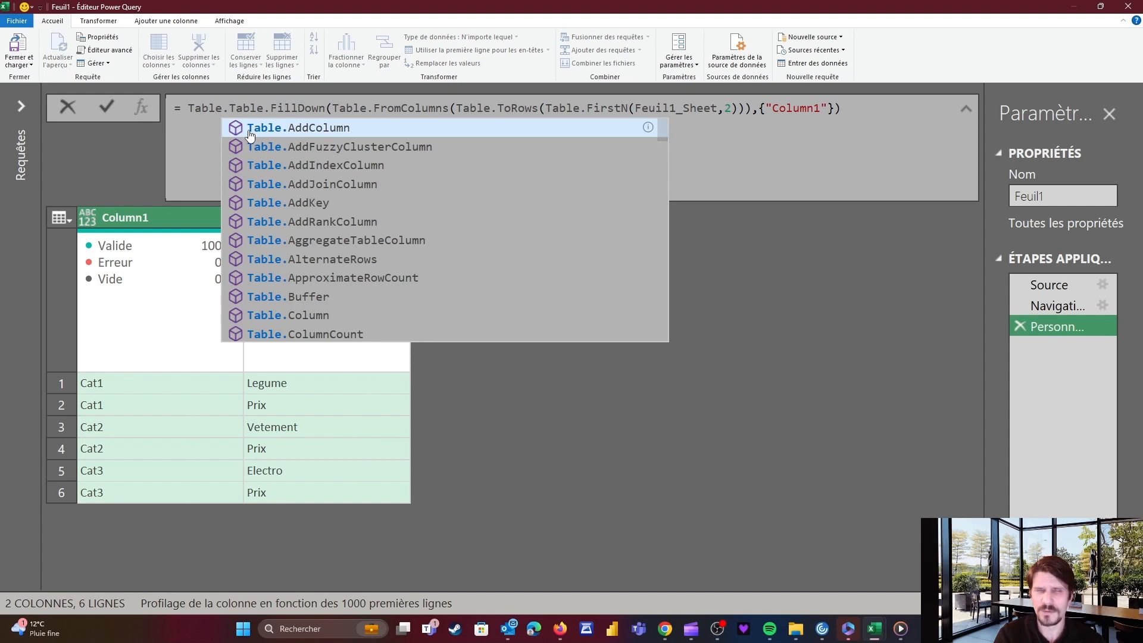
type("Com b")
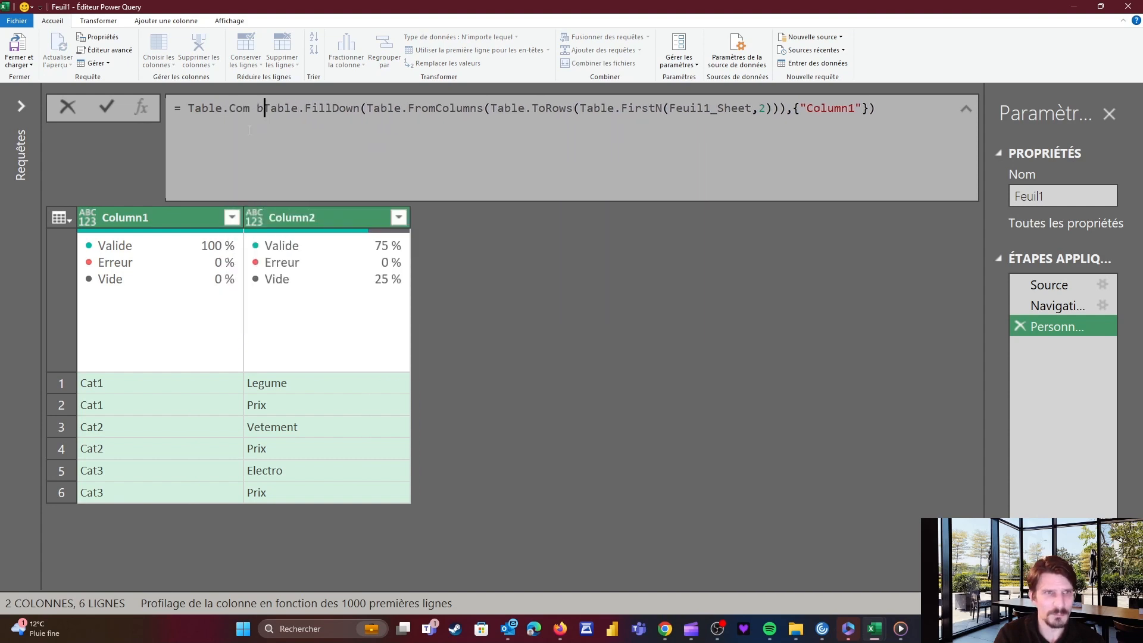
key("BackSpace")
key("BackSpace")
key("BackSpace")
key("BackSpace")
key("BackSpace")
type("Com")
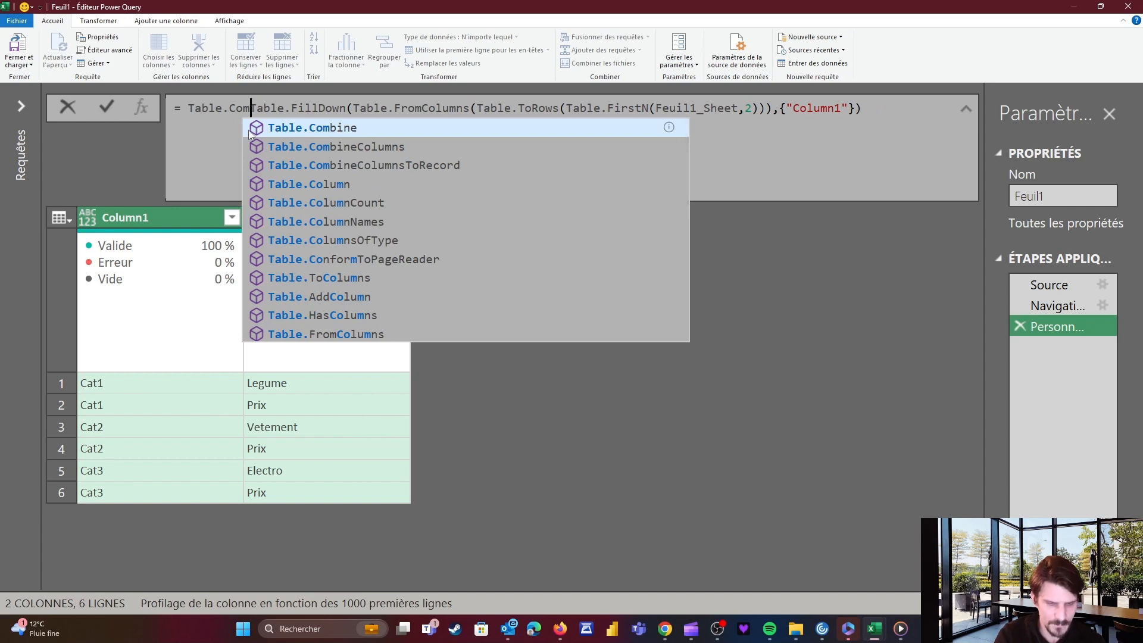
type("bine")
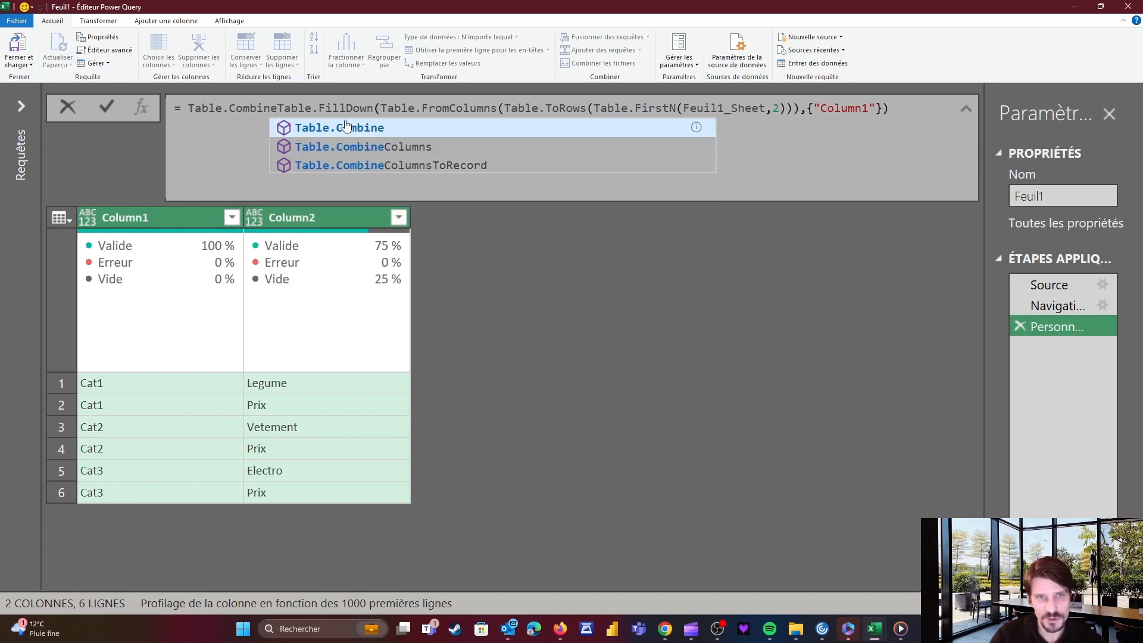
type("Col")
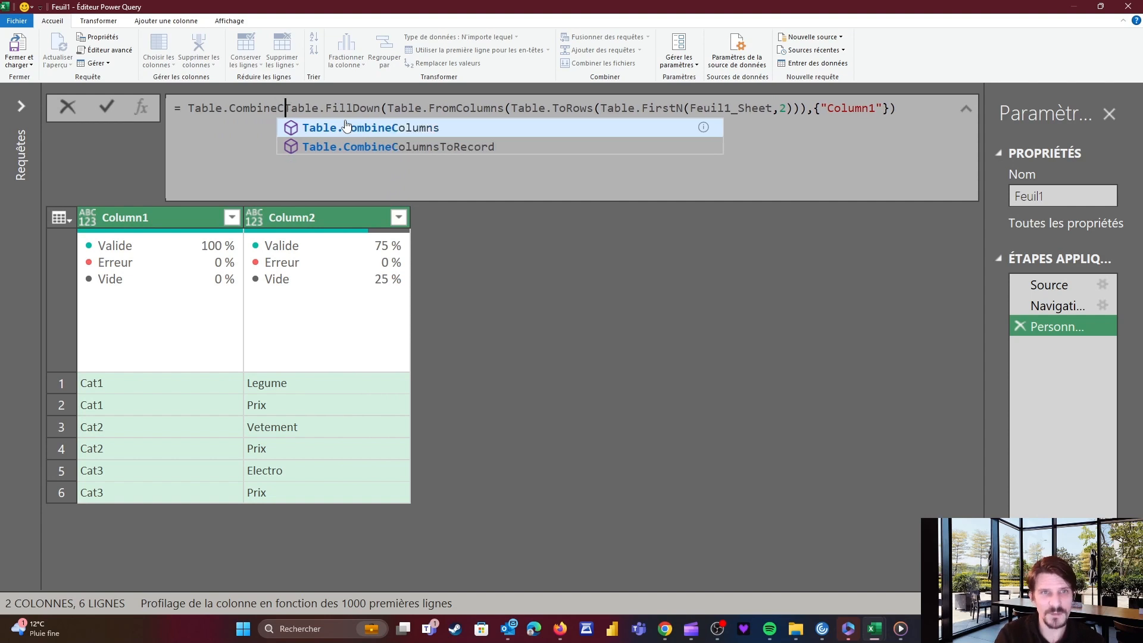
type("umns(")
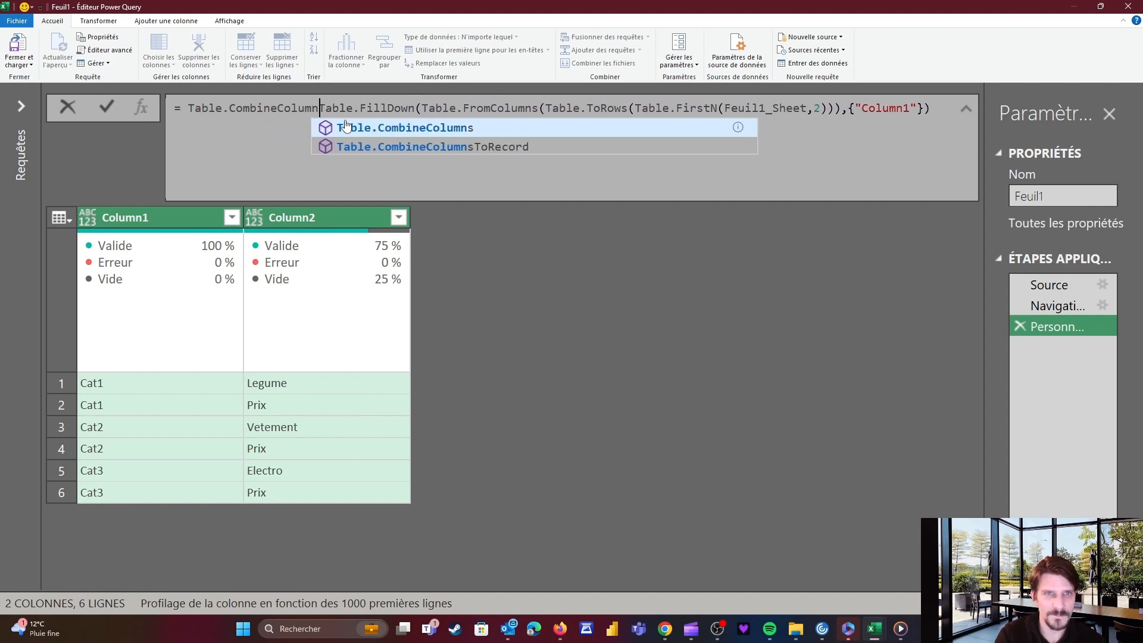
key("shift+Return")
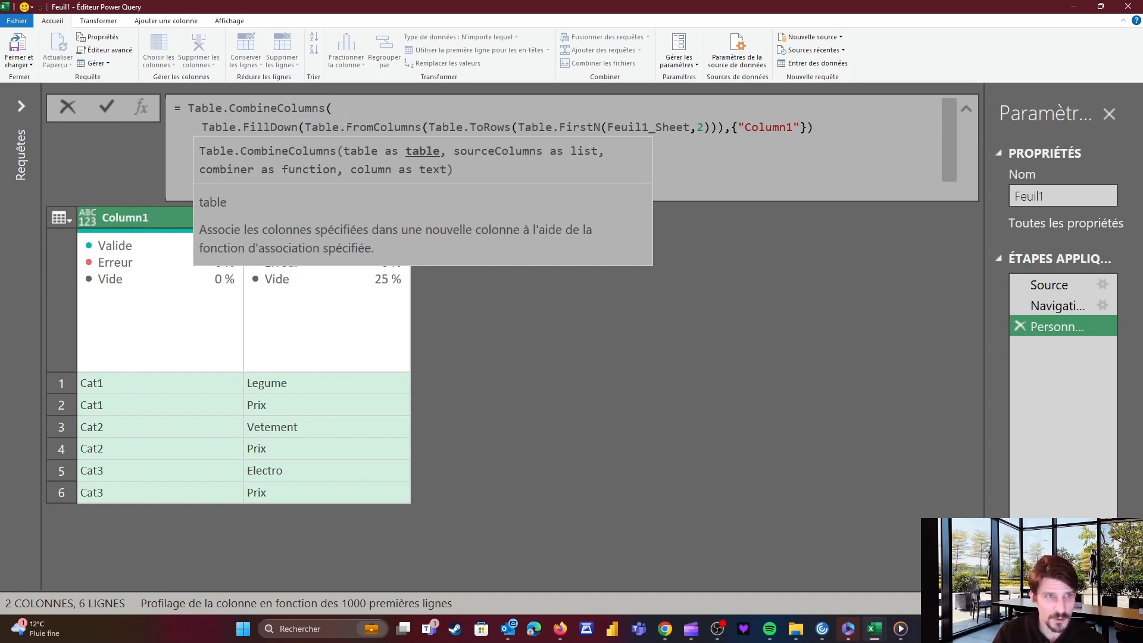
Step: Add {"Column1","Column2"} on a new line as the source columns argument of Table.CombineColumns
key("End")
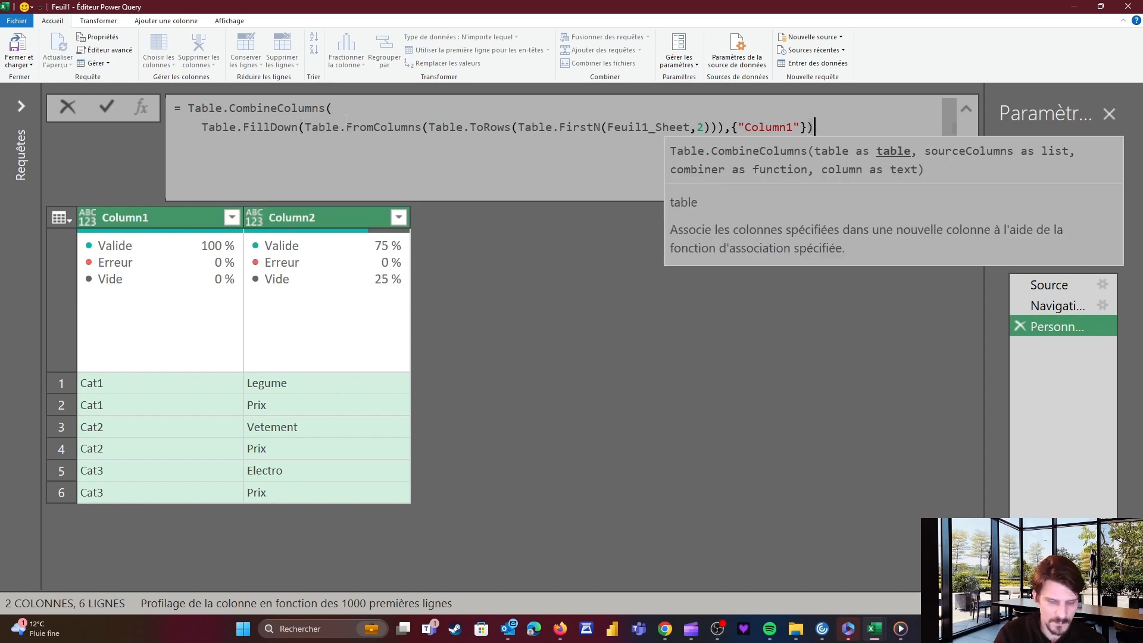
type(",")
key("shift+Return")
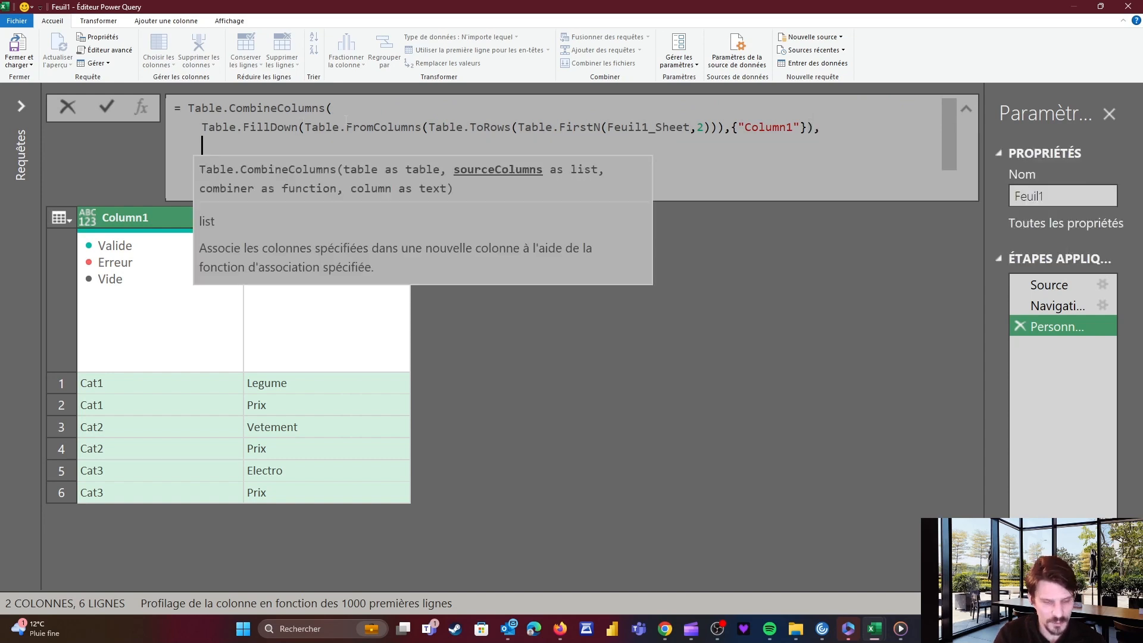
type("{\"Column")
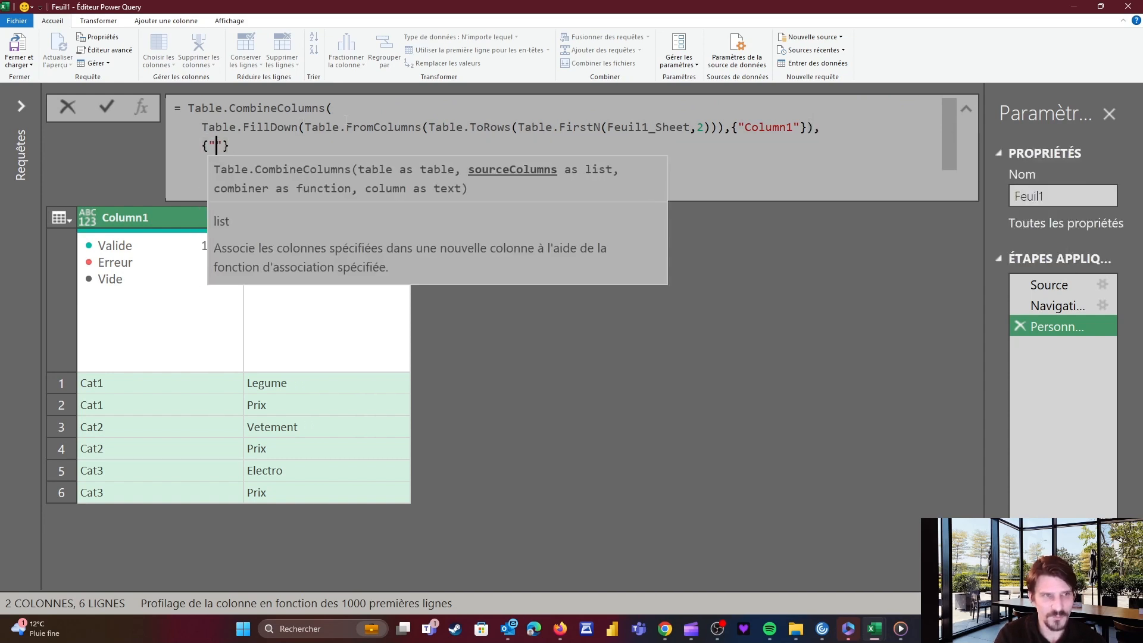
type("1\",")
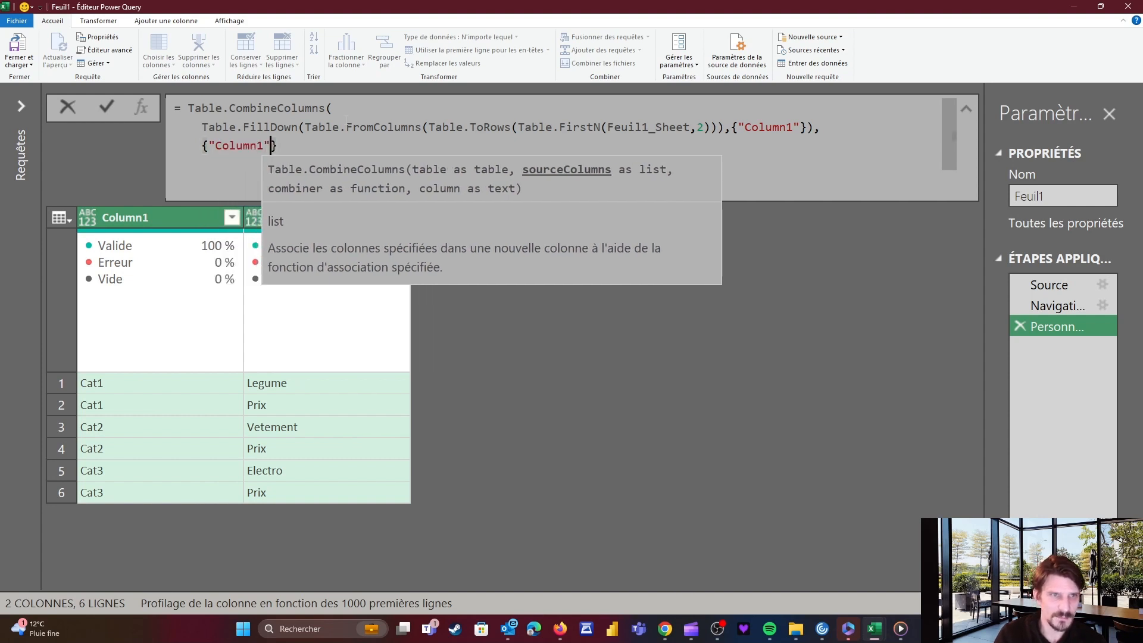
type("\"Column")
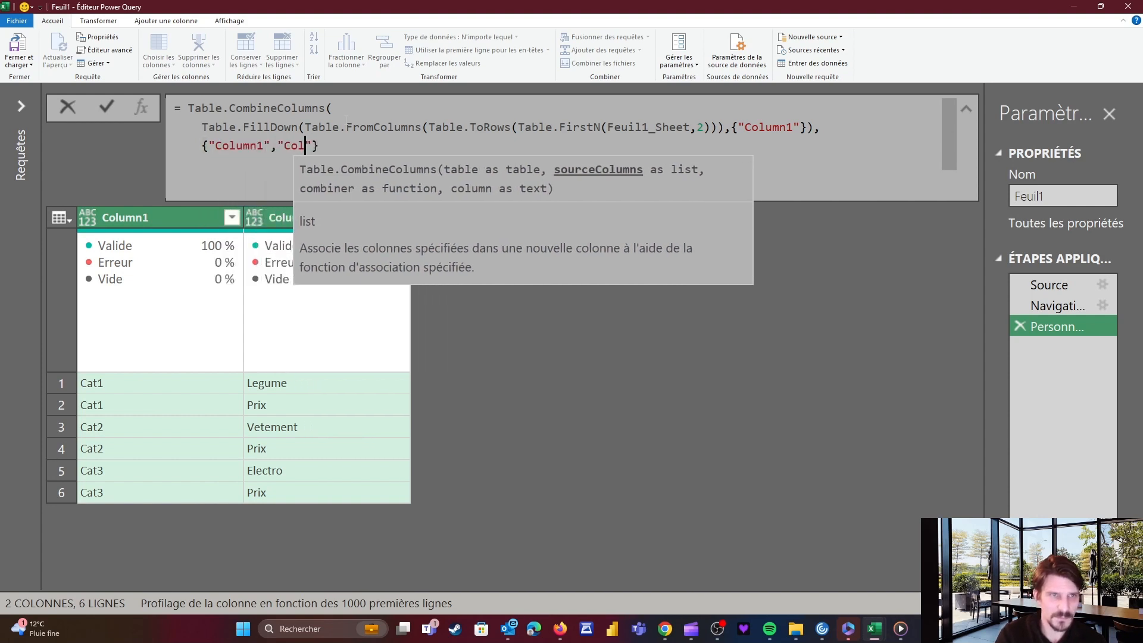
type("2\"")
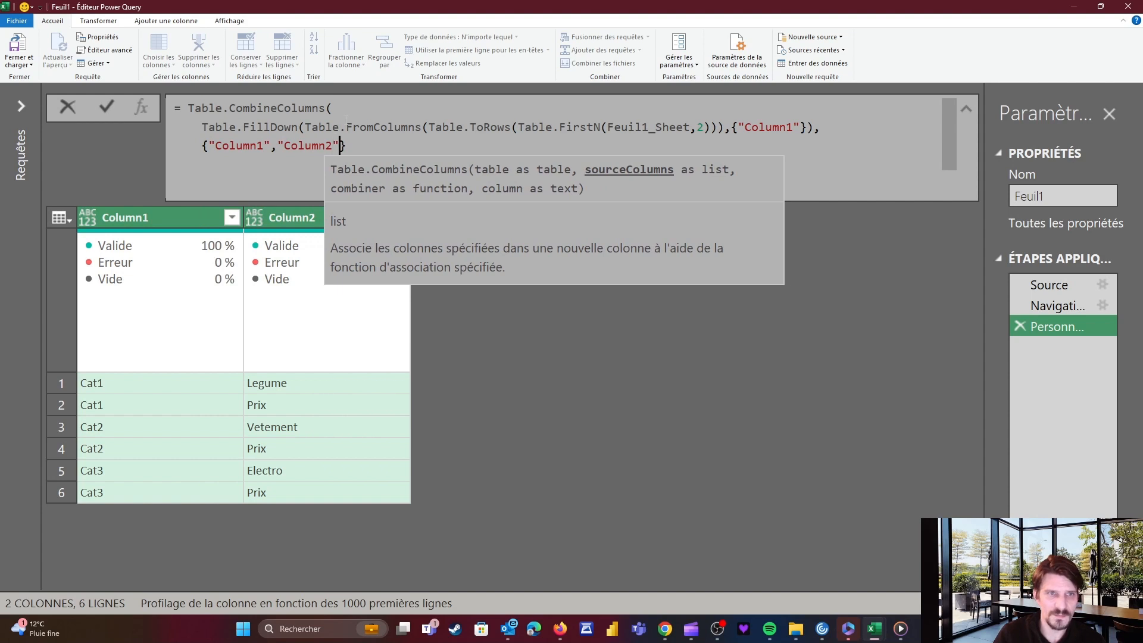
type("},")
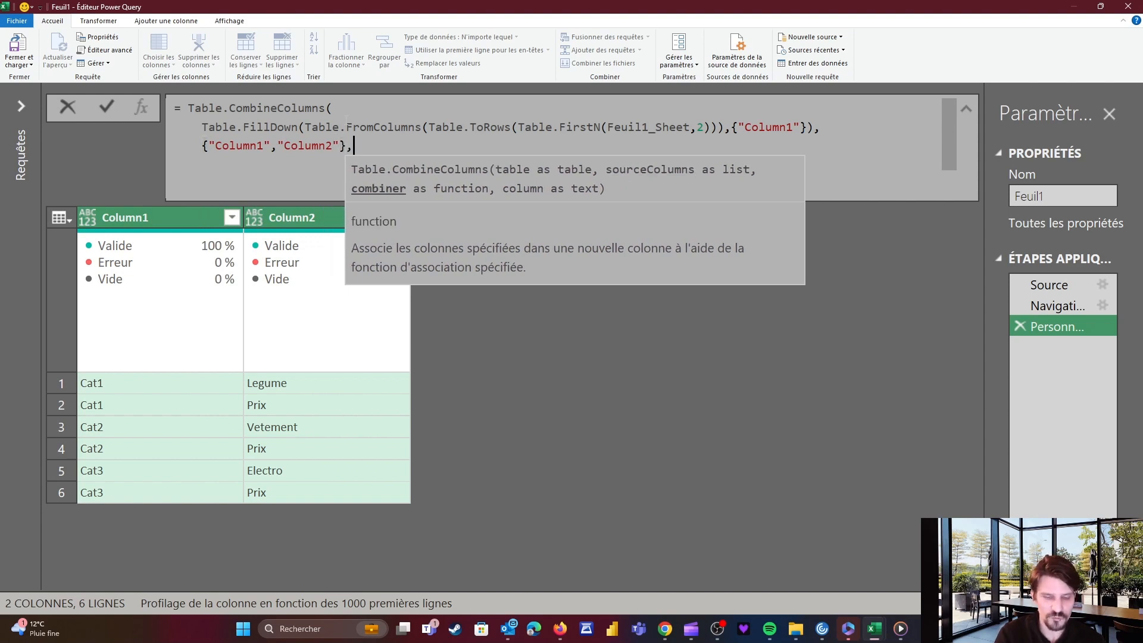
Step: Add Combiner.CombineTextByDelimiter(" | ") as the combiner argument of Table.CombineColumns
type("combin")
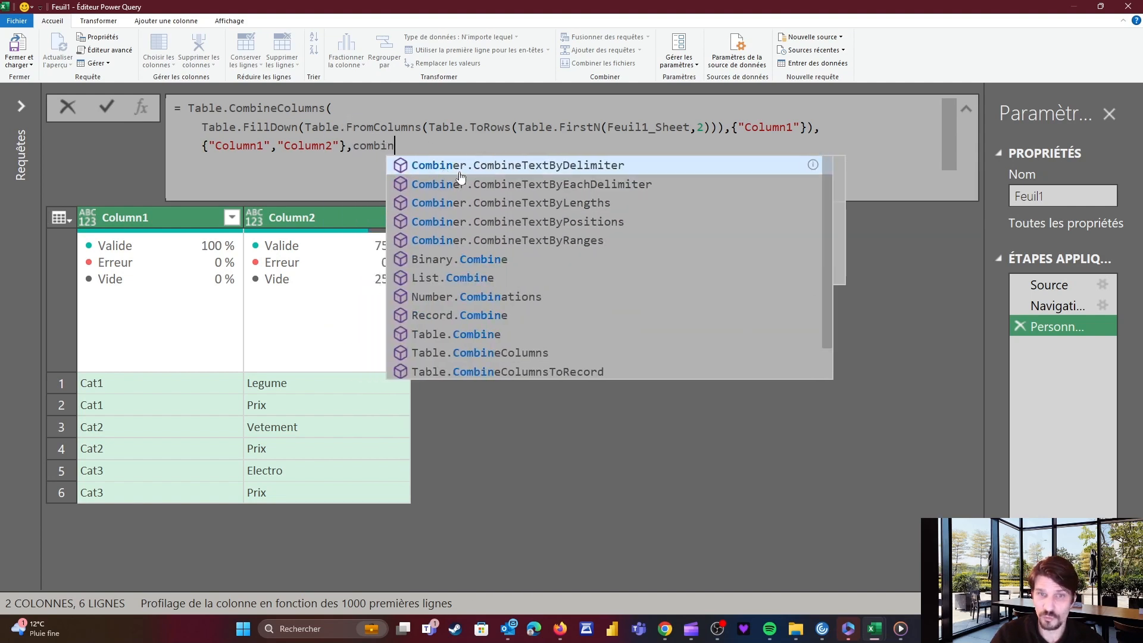
left_click(526, 166)
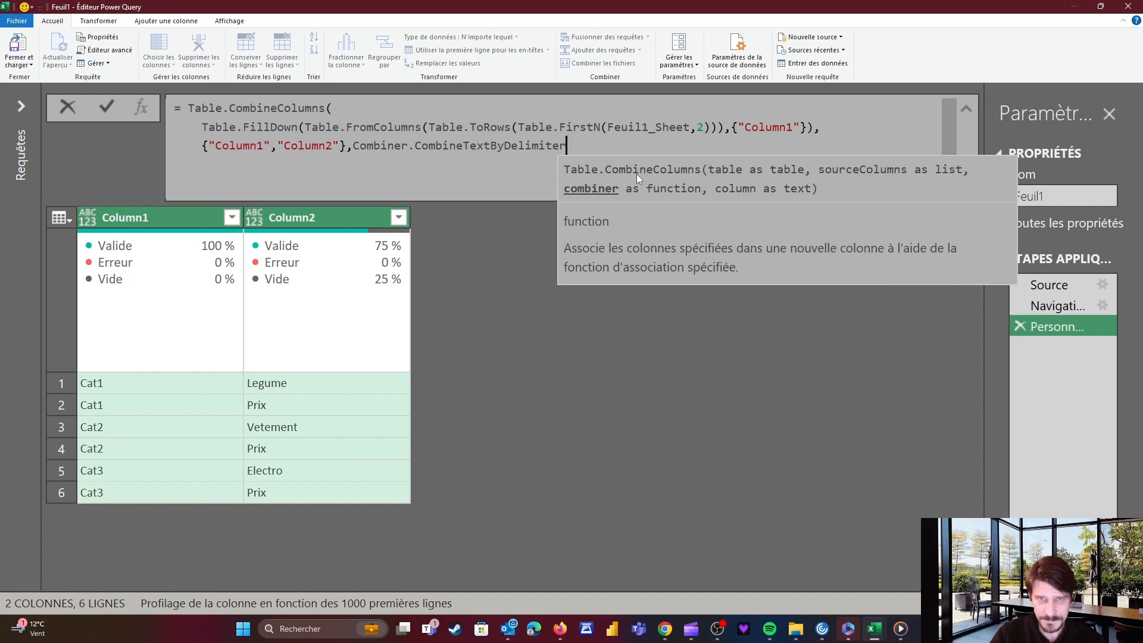
type("(")
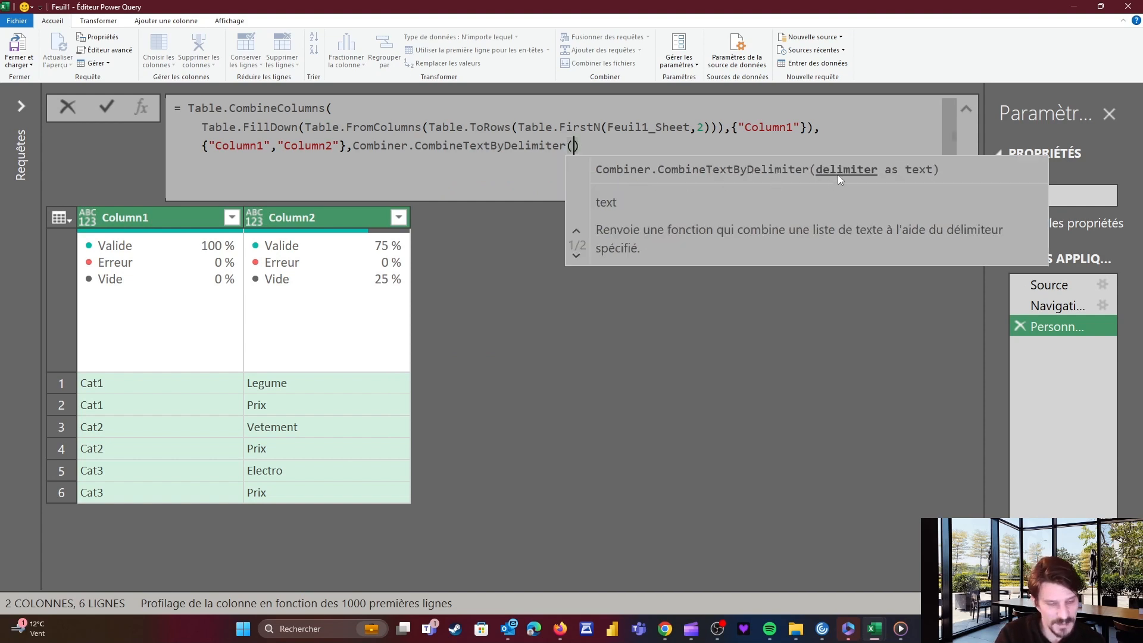
type("\" ")
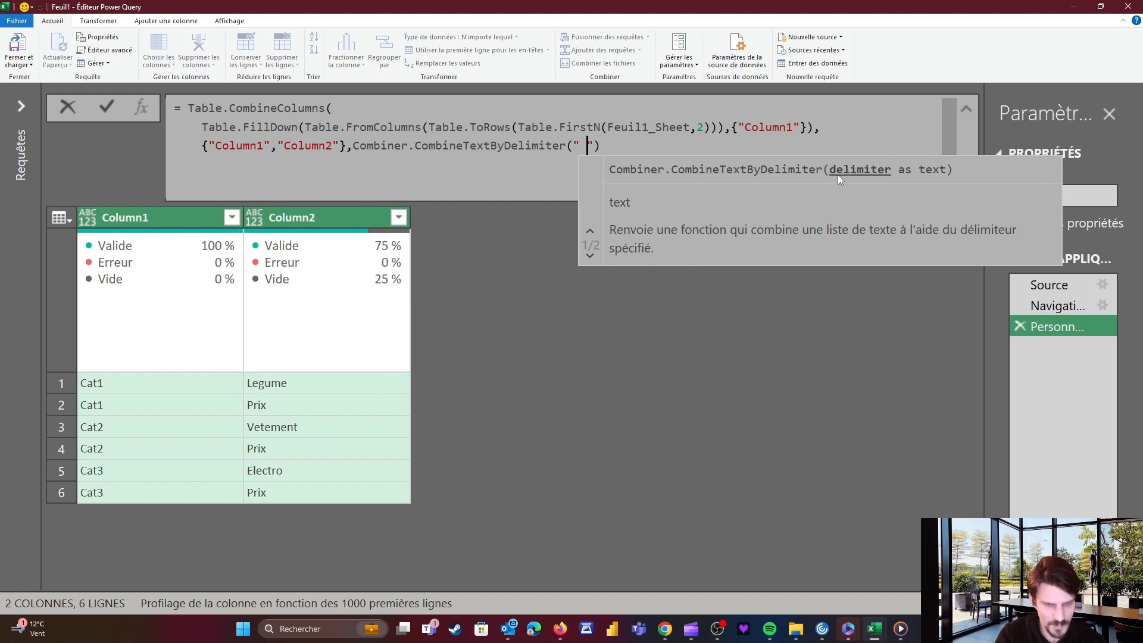
type("| ")
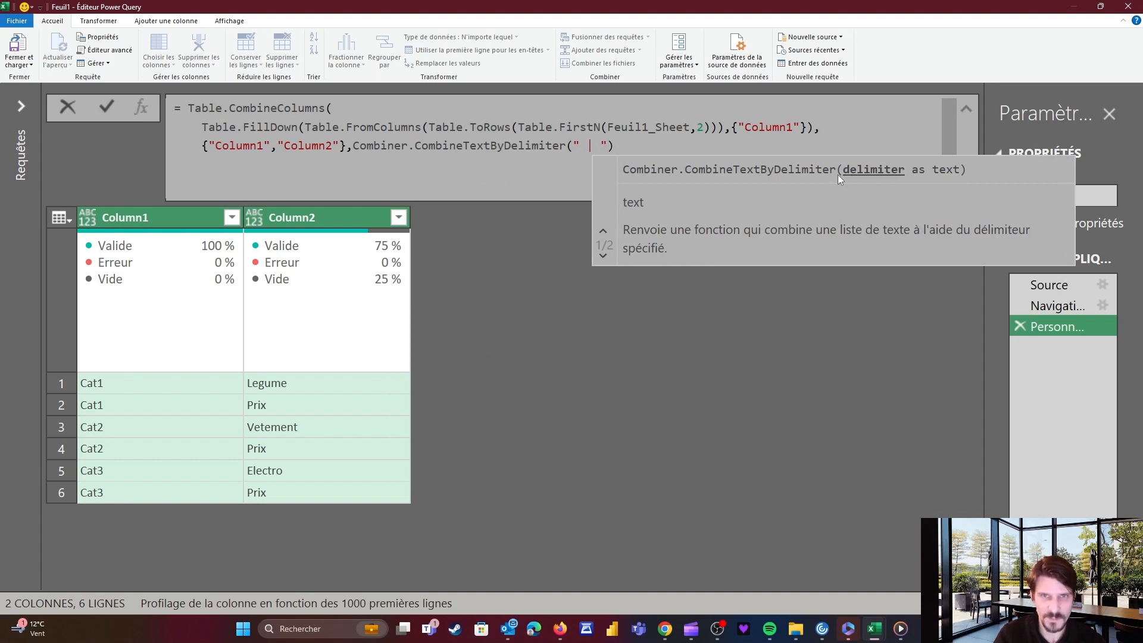
Step: Complete Table.CombineColumns with "Titres" as the new column name and apply the formula
type("\"),")
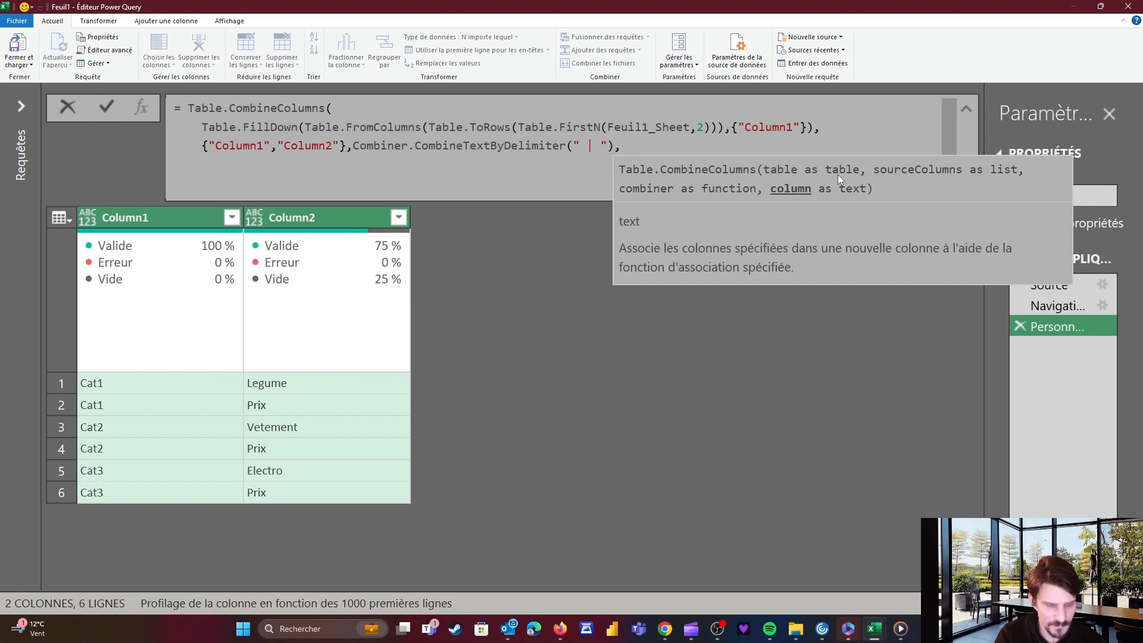
type("\"Titres\"")
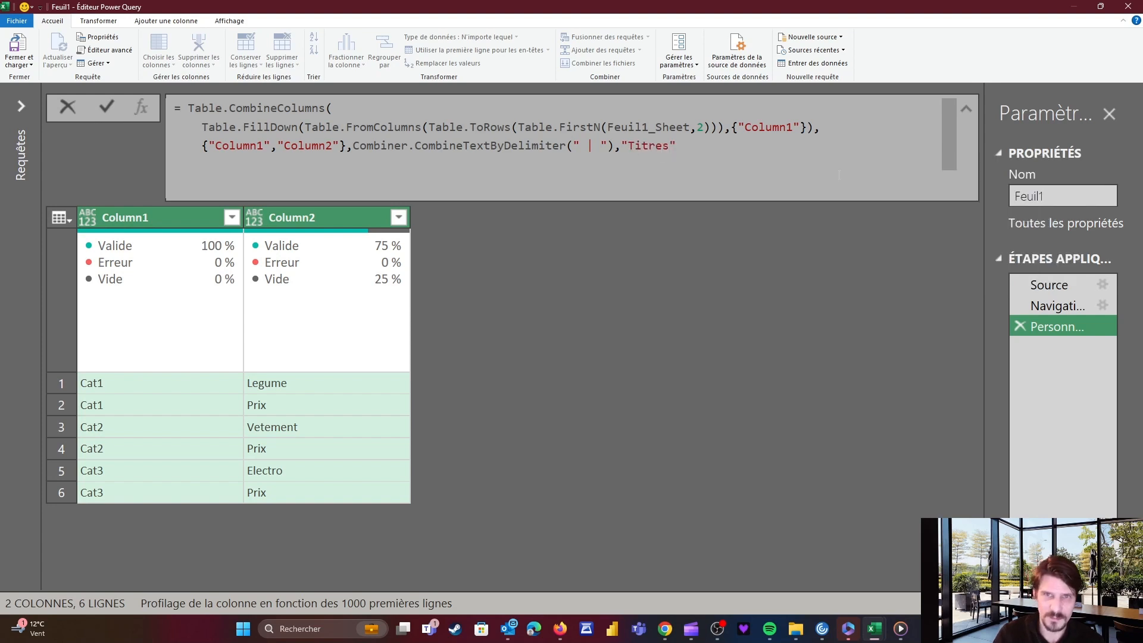
type(")")
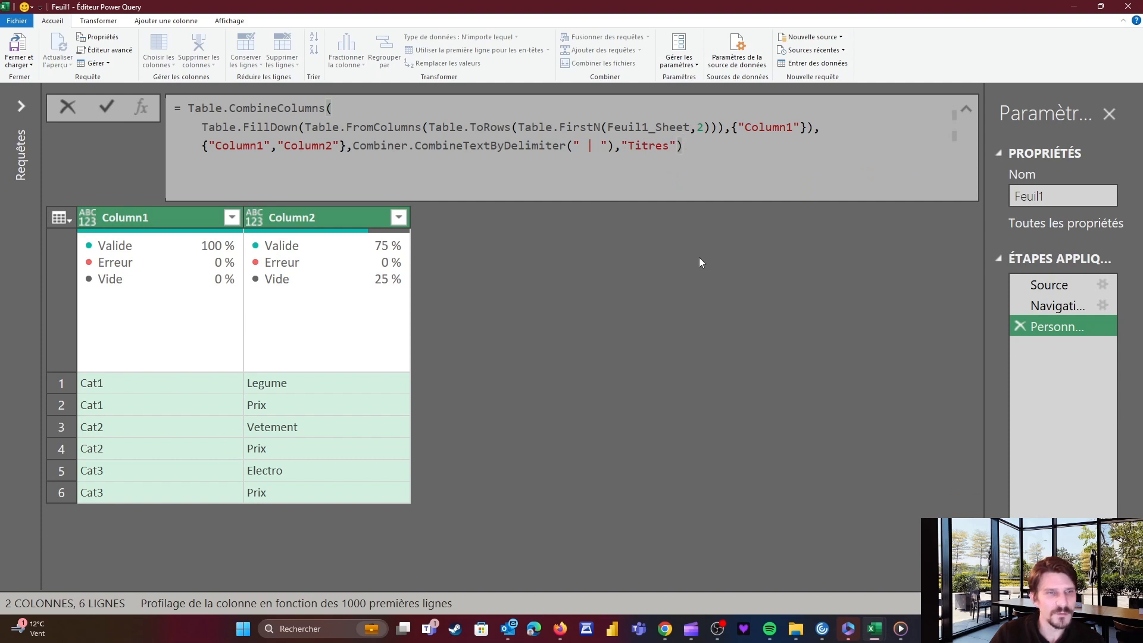
key("Return")
Step: Check the combined category and label values in each row of the Titres column
left_click(152, 388)
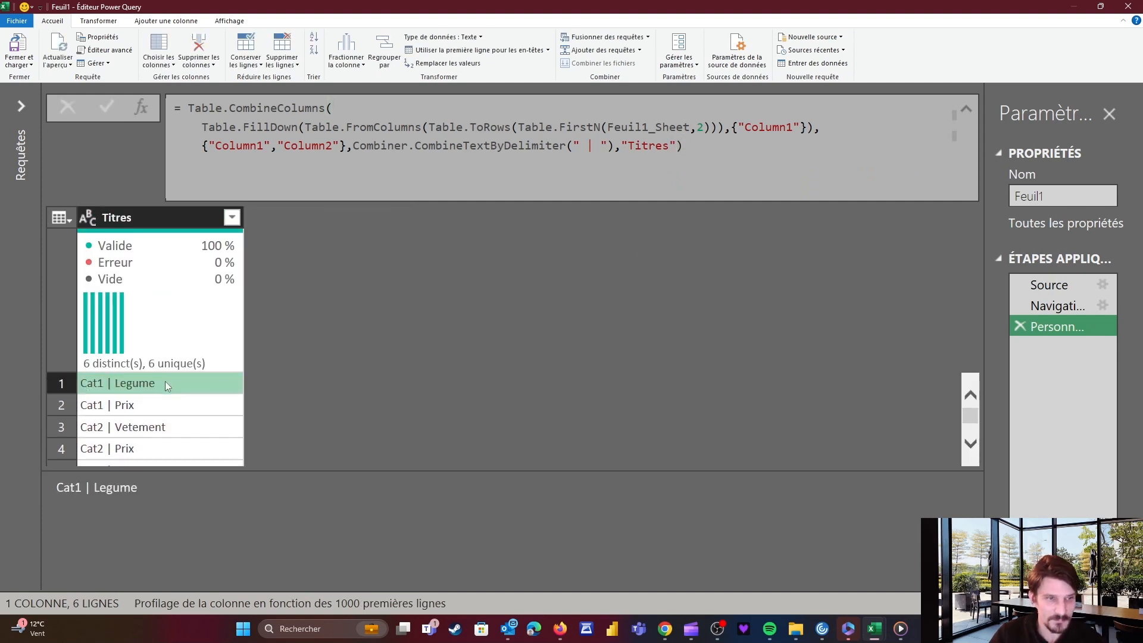
scroll(157, 384, "down", 1)
left_click(143, 391)
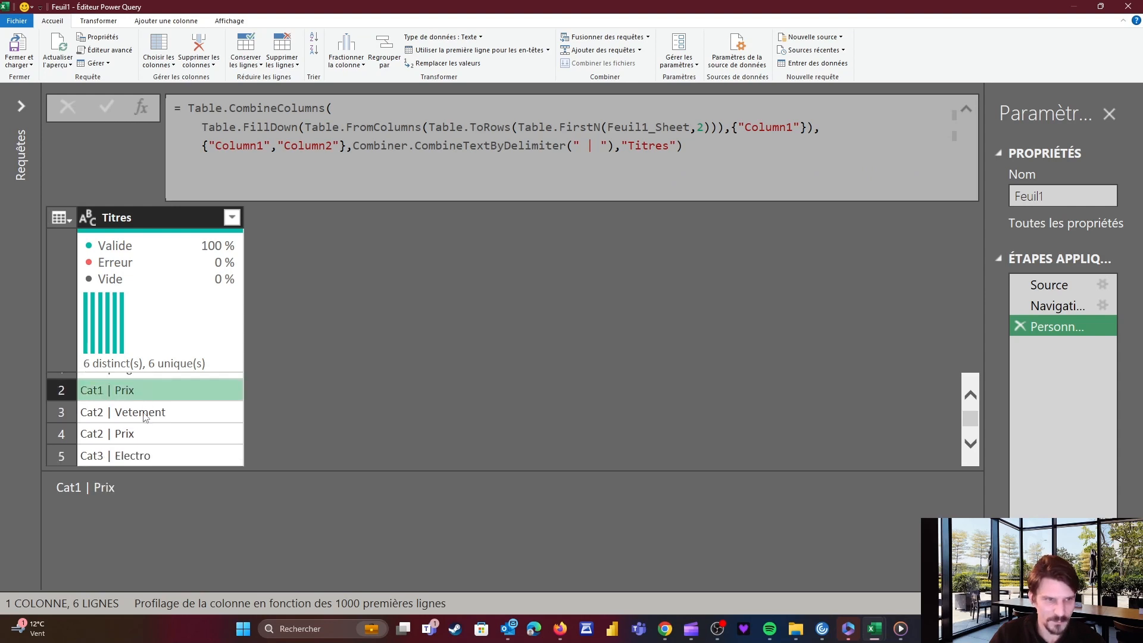
left_click(143, 412)
left_click(142, 434)
scroll(145, 437, "down", 1)
left_click(149, 435)
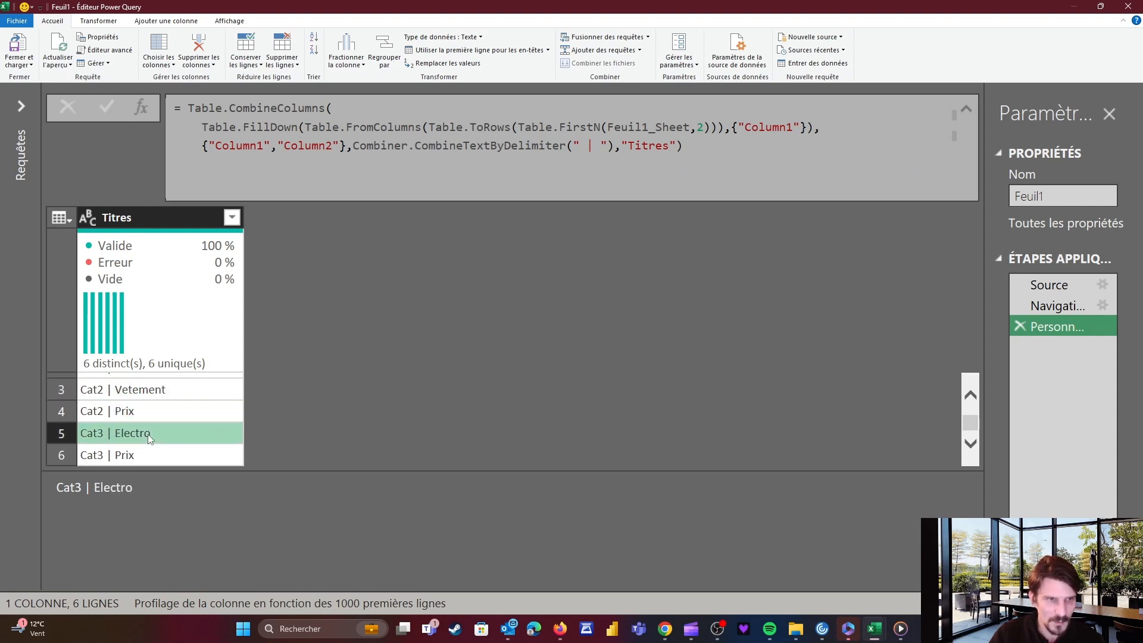
left_click(152, 455)
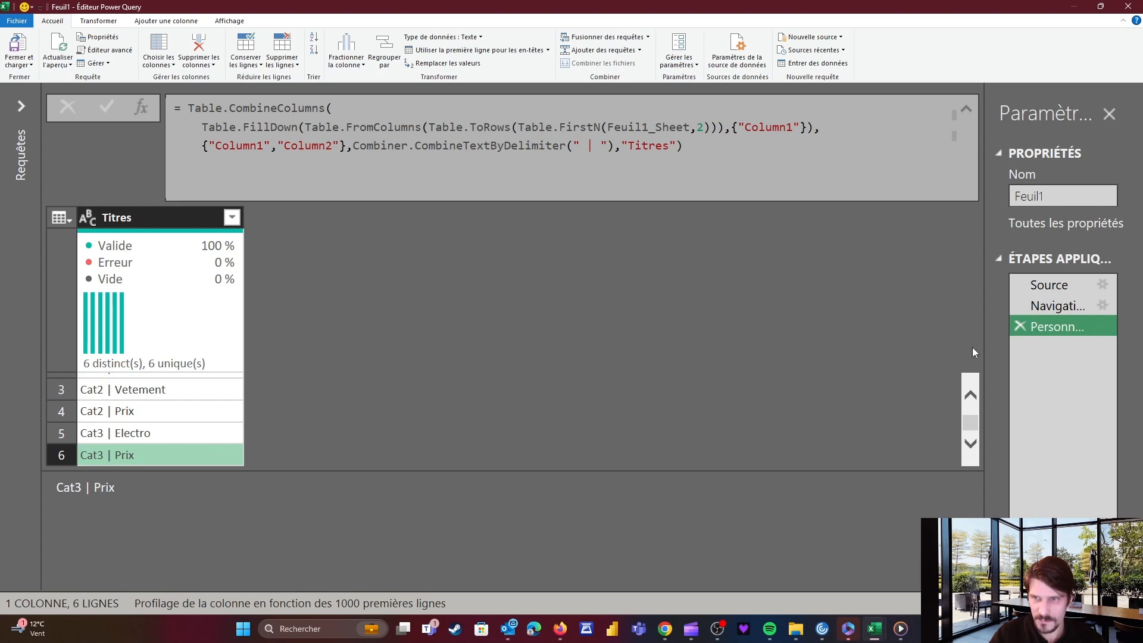
Step: Widen the query settings pane and compare the combined Titres values with the original sheet columns in the Navigation step
left_click_drag(983, 342, 927, 343)
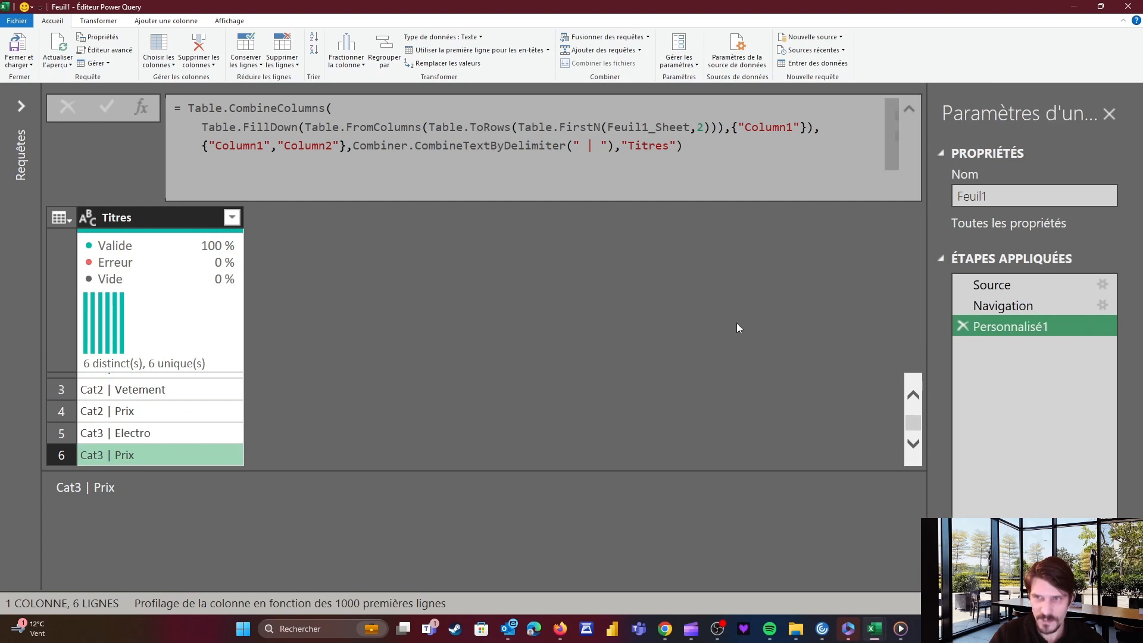
scroll(173, 401, "up", 2)
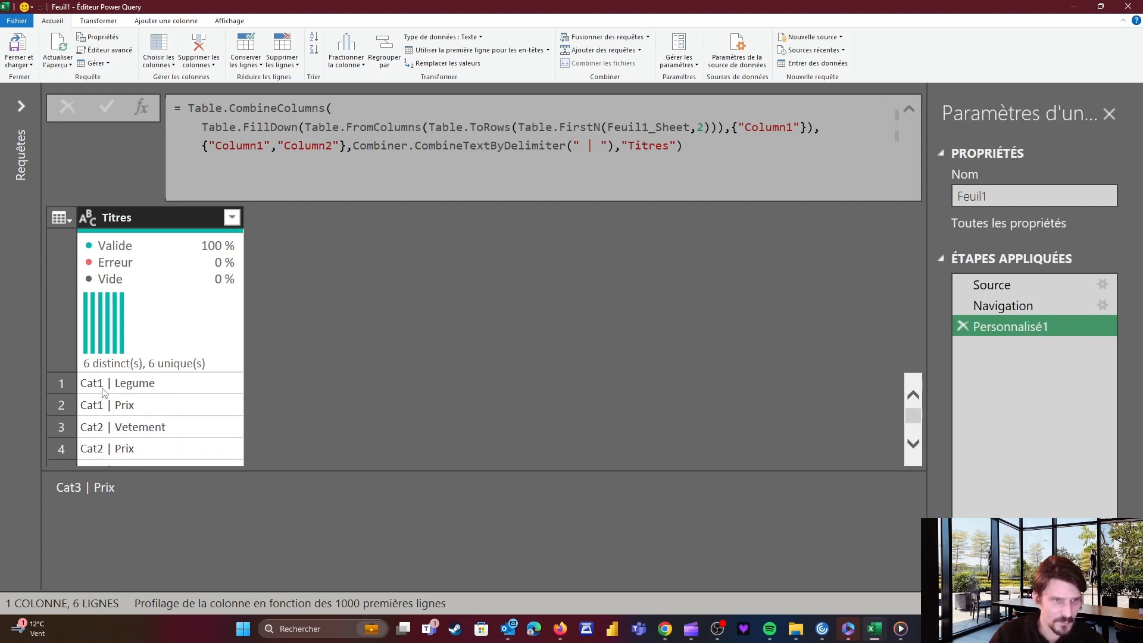
left_click(104, 391)
left_click(129, 412)
left_click(134, 424)
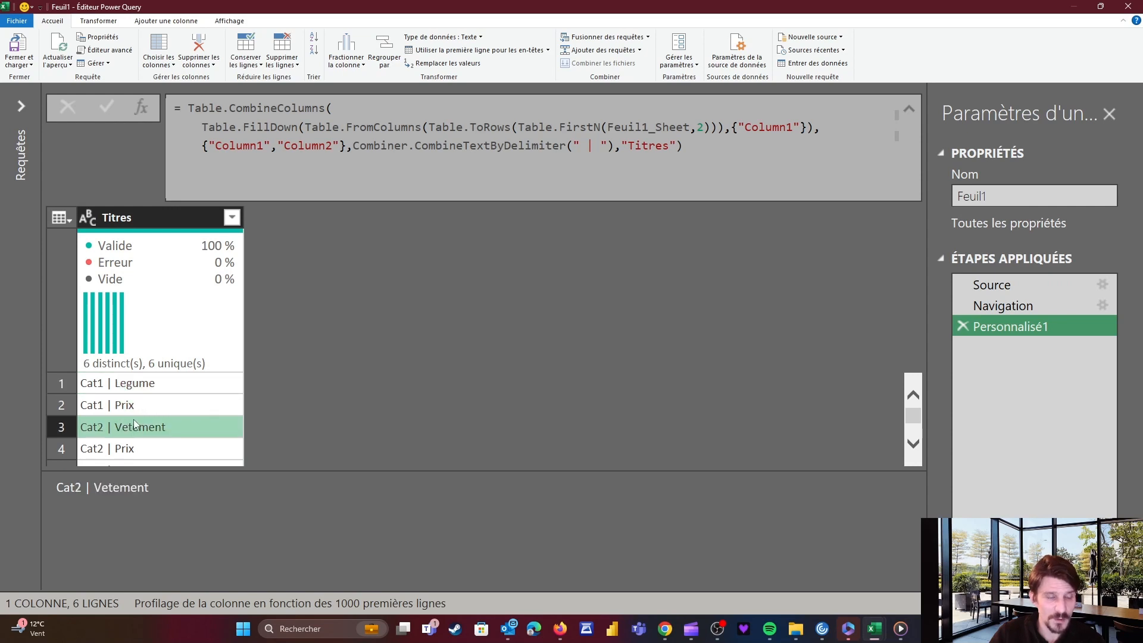
left_click(992, 305)
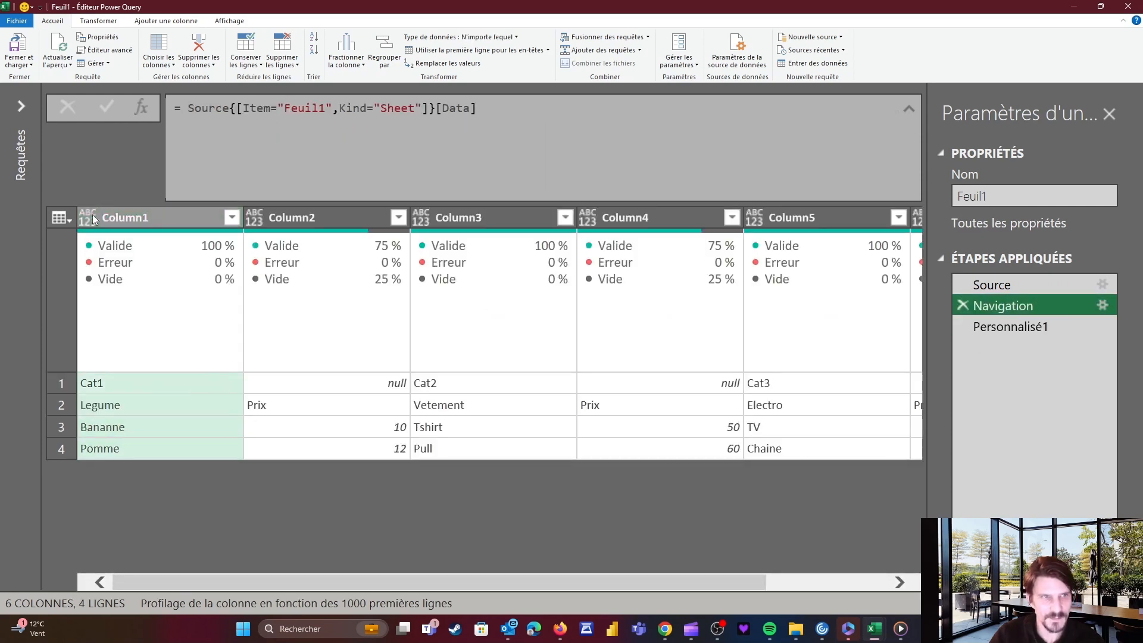
left_click(1024, 328)
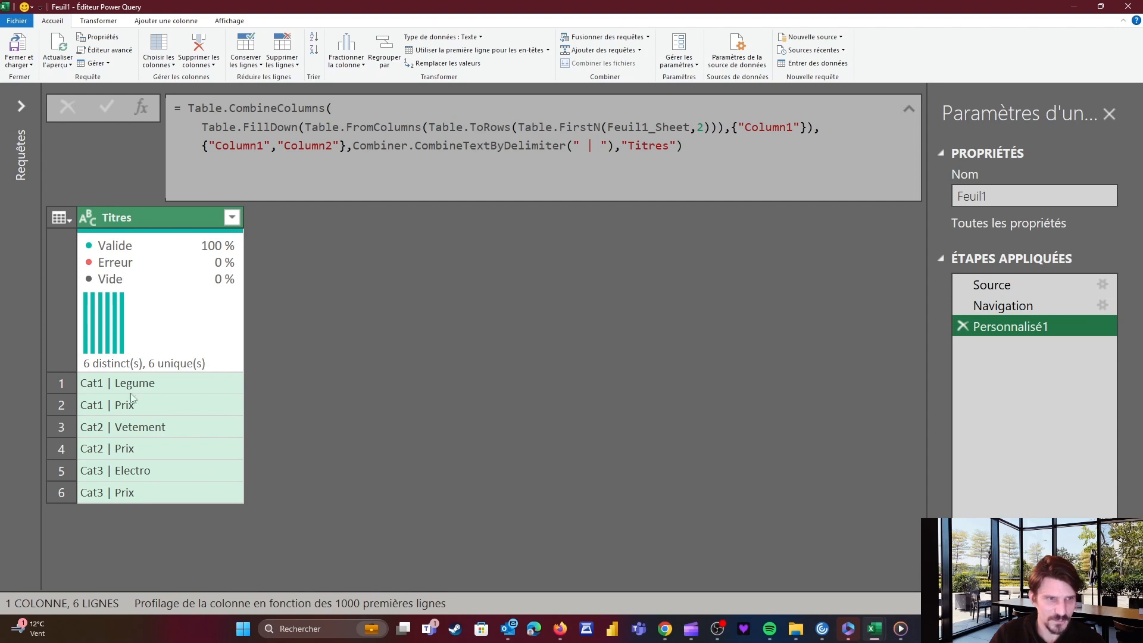
left_click(988, 305)
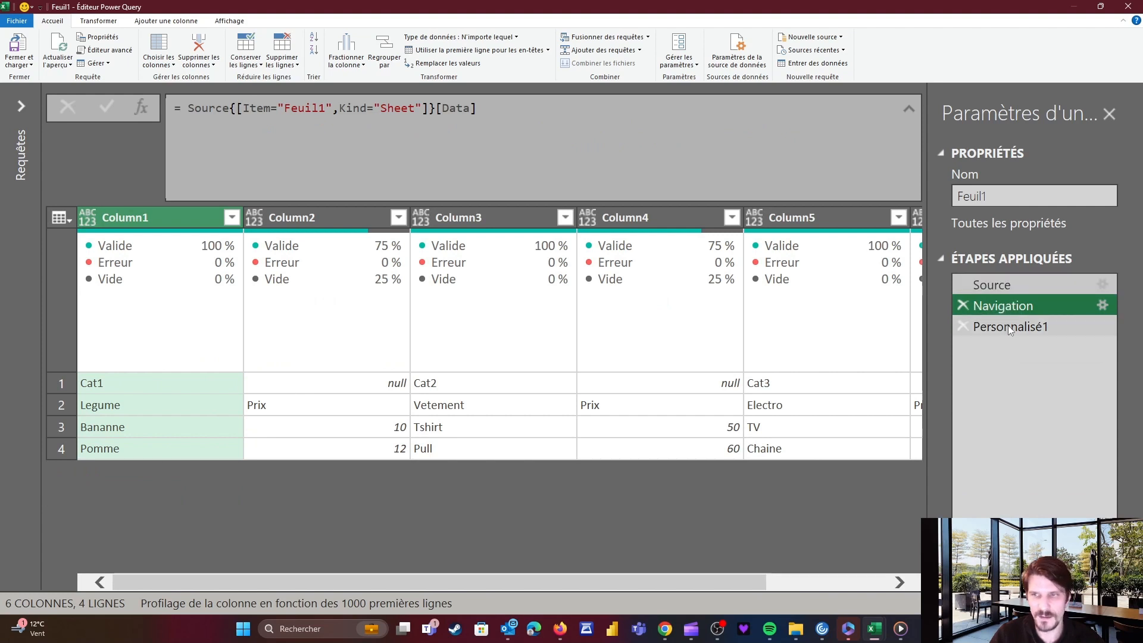
Step: Append [Titres] to the Table.CombineColumns expression in the Personnalisé1 step to extract that column as a list
left_click(988, 327)
left_click(189, 108)
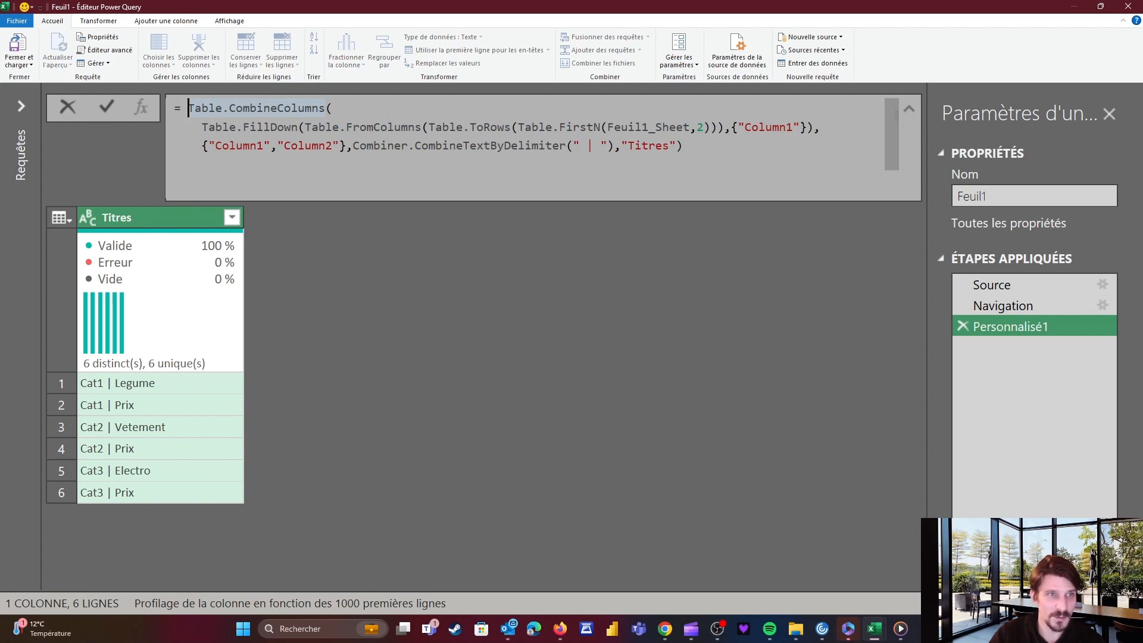
left_click(696, 146)
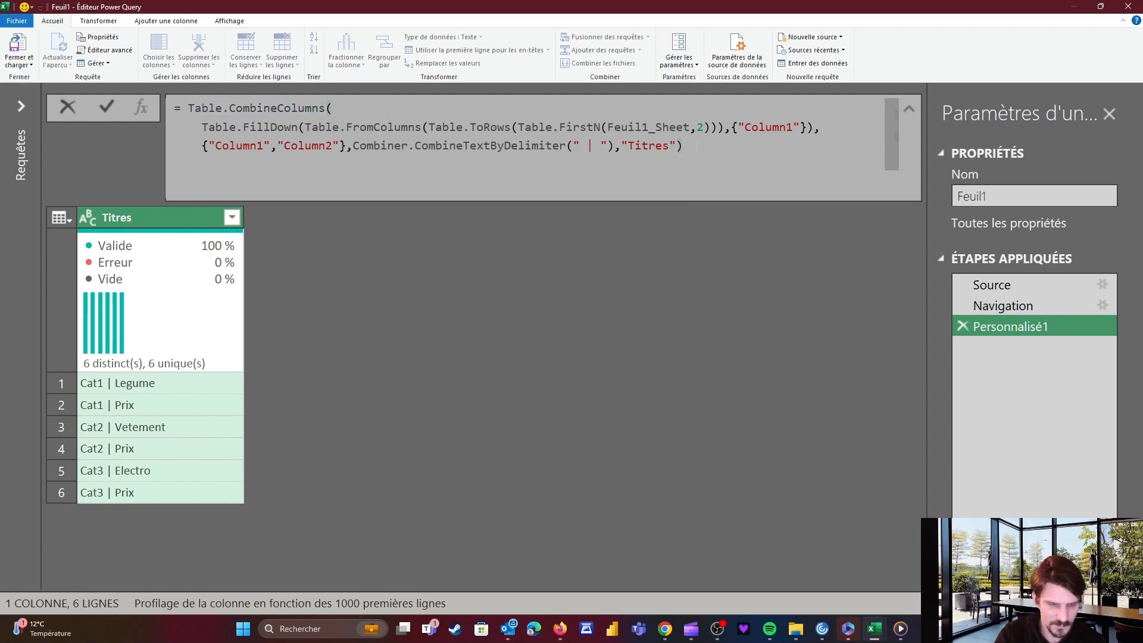
type("[Totre")
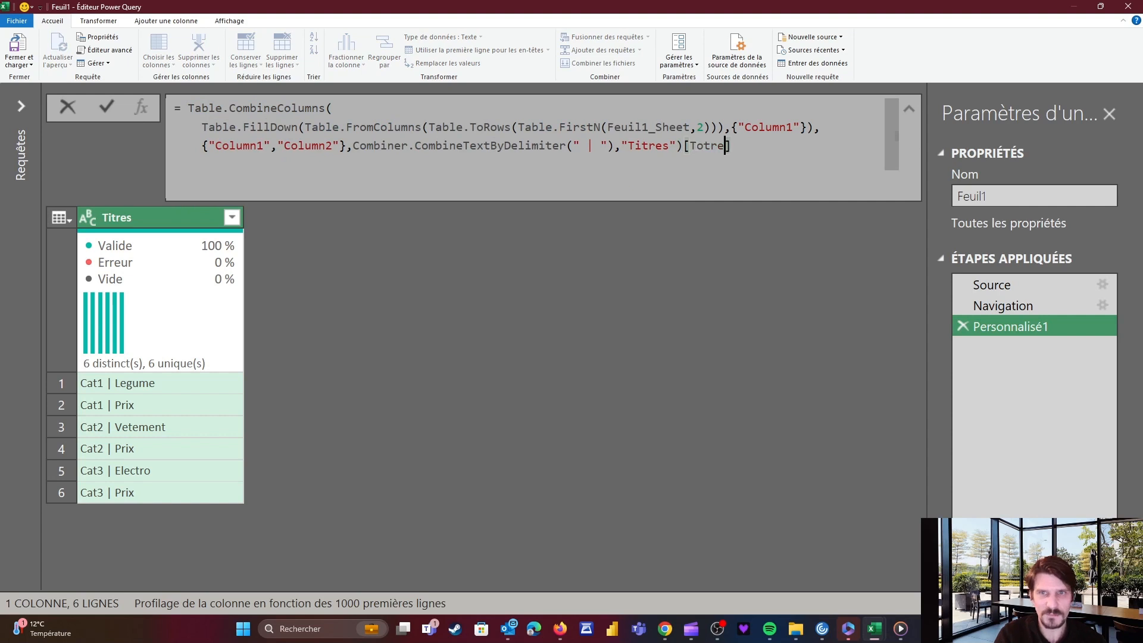
key("BackSpace")
key("BackSpace")
key("BackSpace")
key("BackSpace")
type("itres")
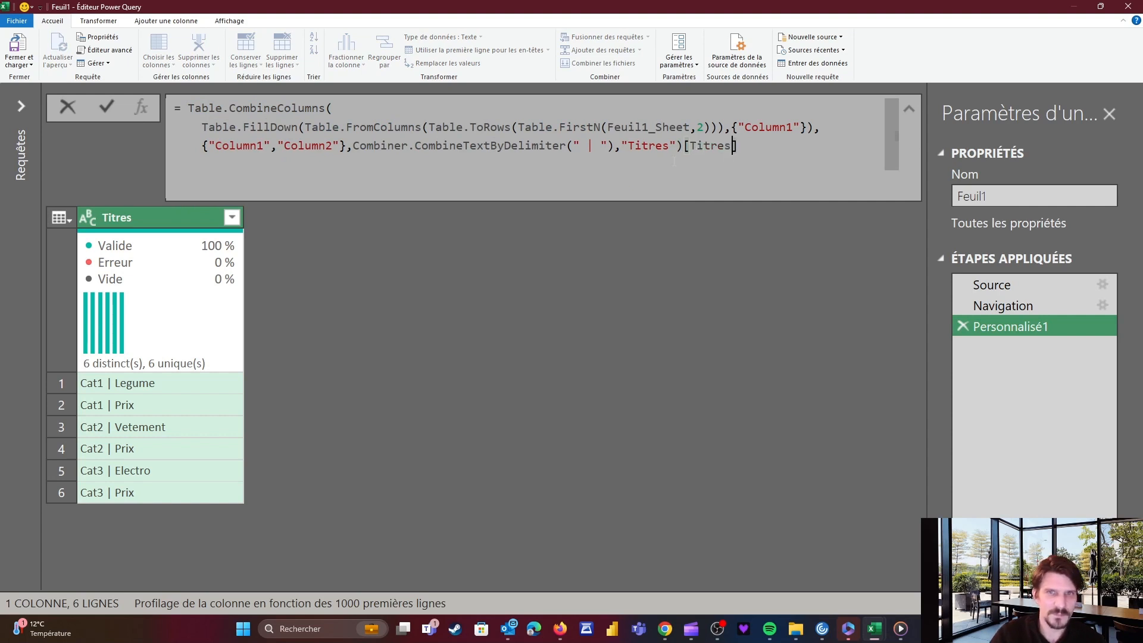
key("Return")
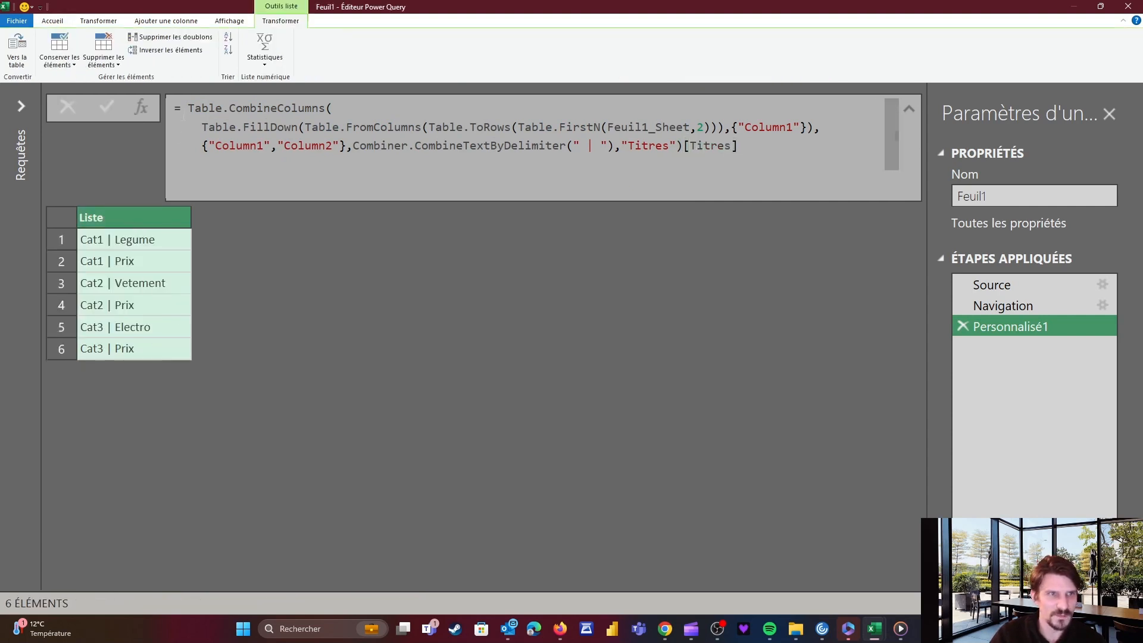
Step: Insert Record.FromList( in front of the Table.CombineColumns expression
left_click(189, 109)
type("Record")
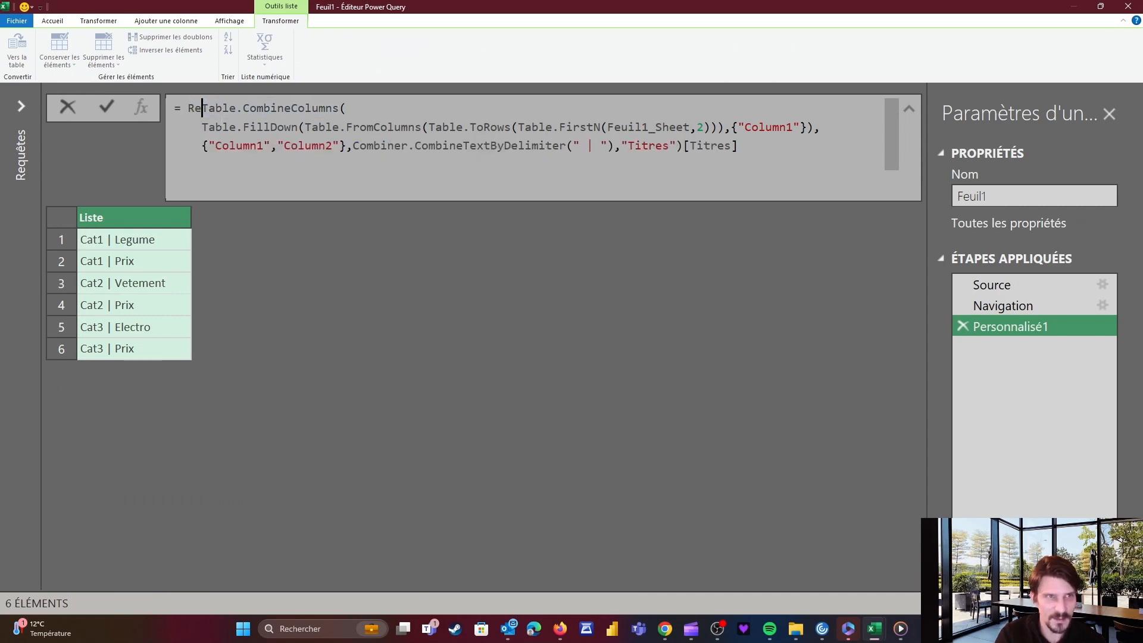
type(".FromLi")
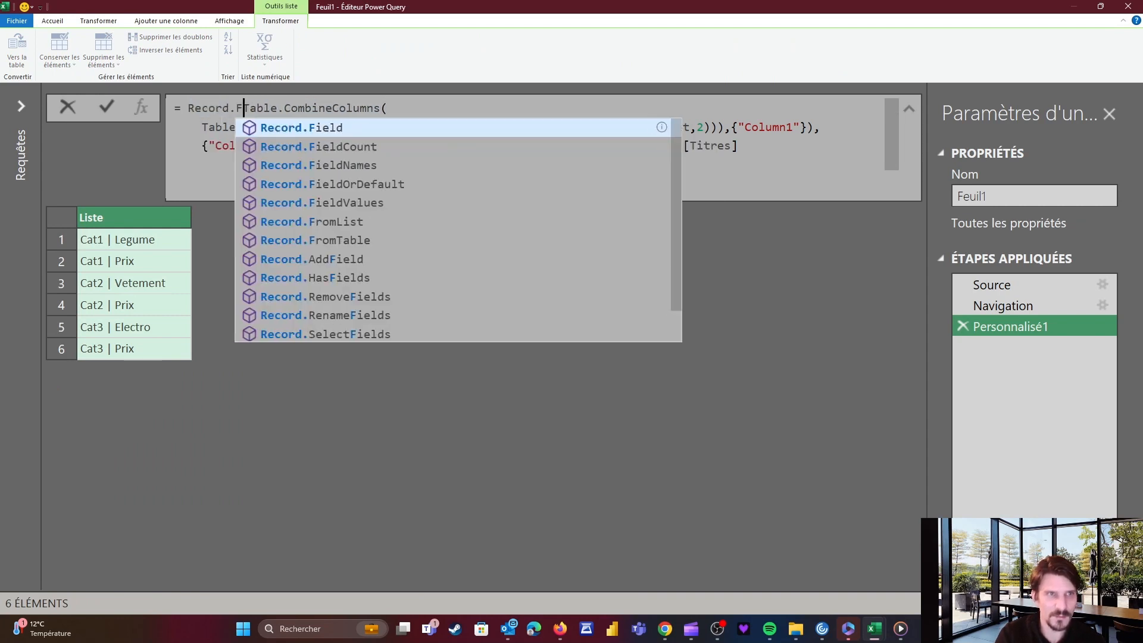
type("st(")
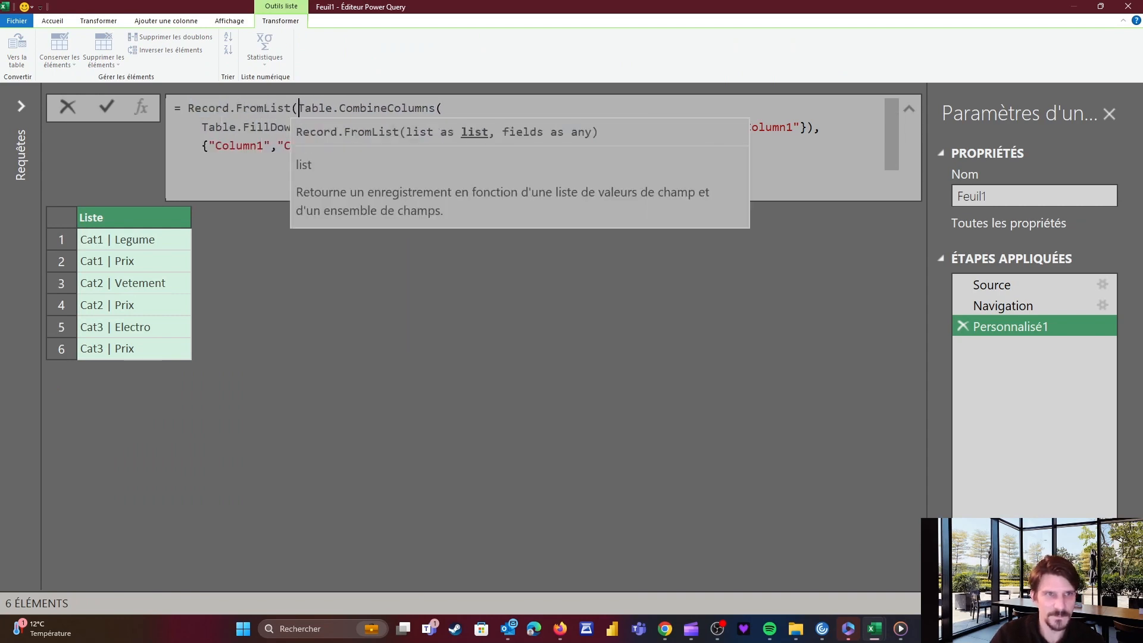
Step: Add Table.ColumnNames(Feuil1_Sheet) as the fields argument of Record.FromList and apply the formula
left_click(797, 146)
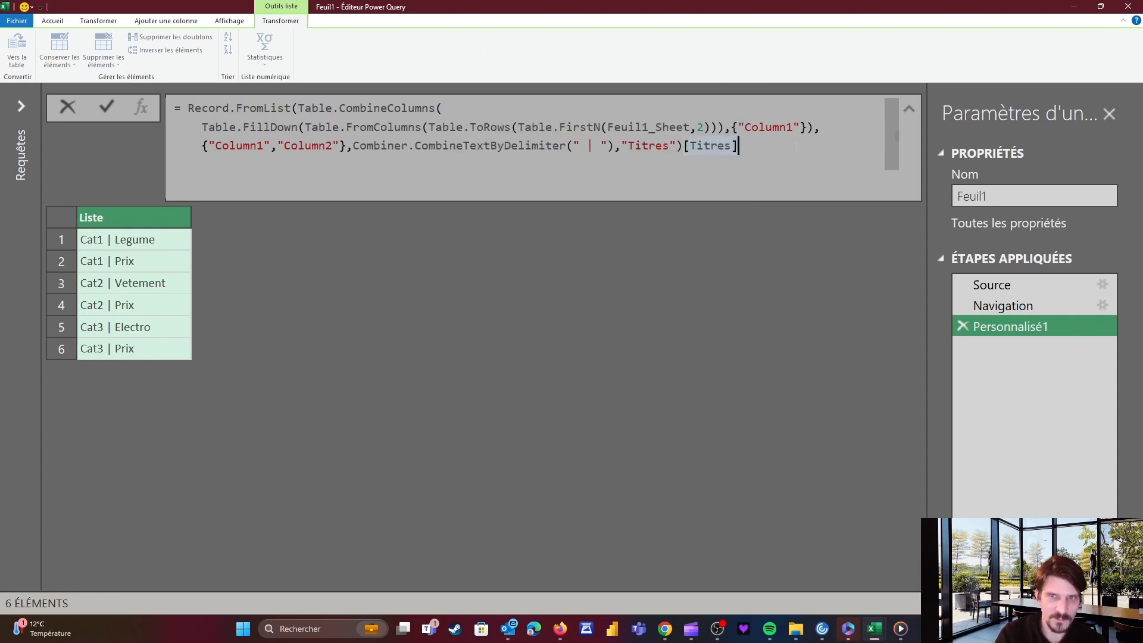
type(",")
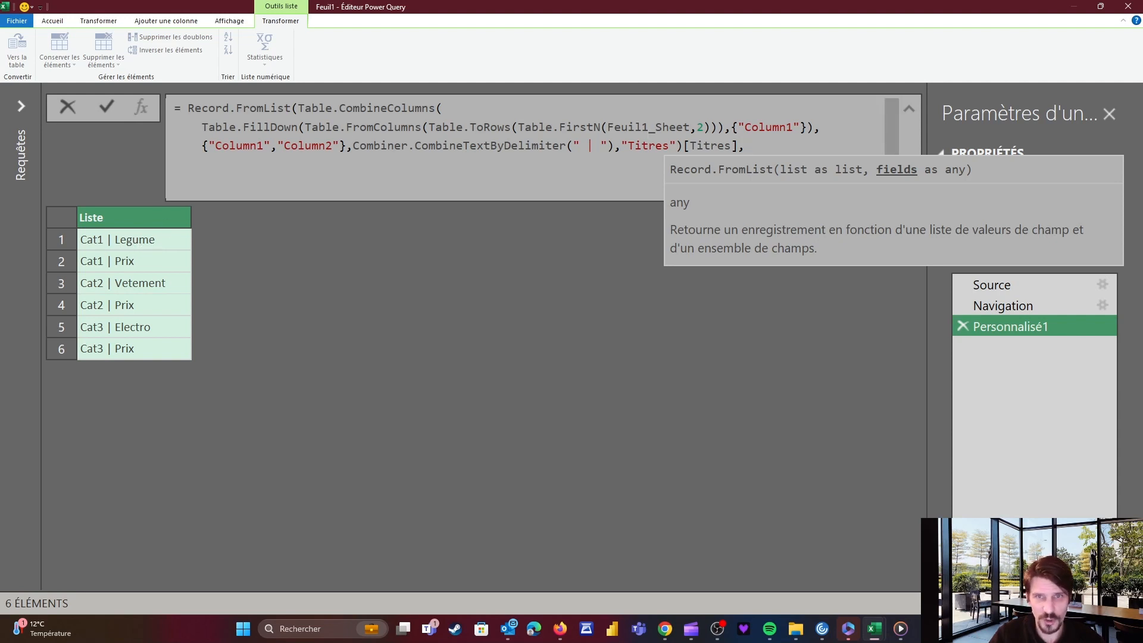
left_click_drag(607, 126, 691, 126)
key("ctrl+c")
left_click(755, 147)
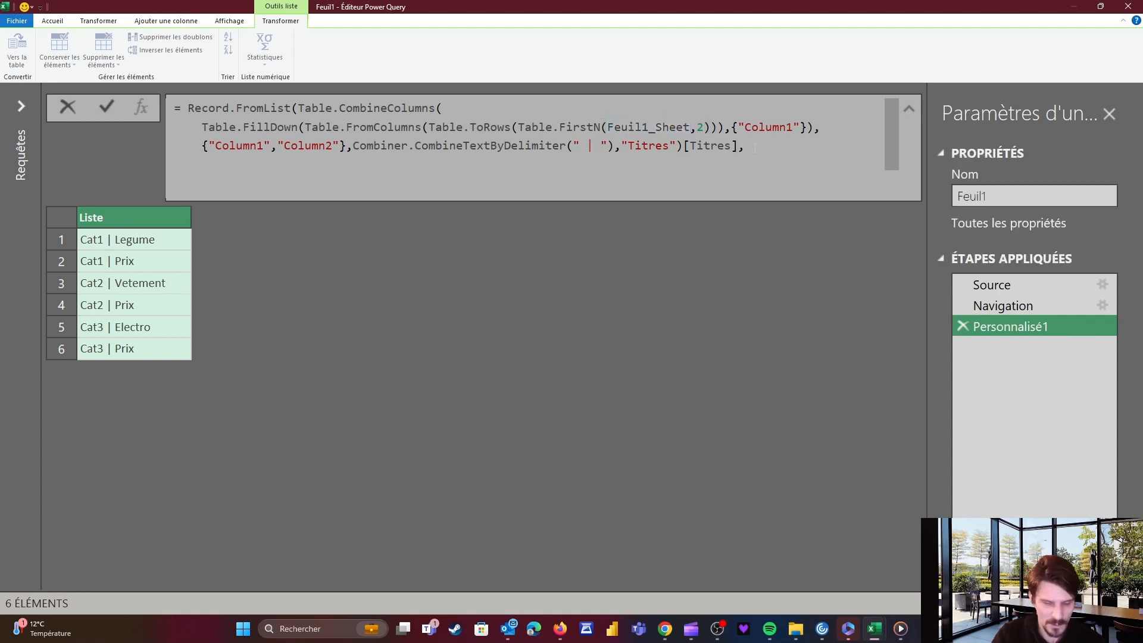
type("Table.Colu")
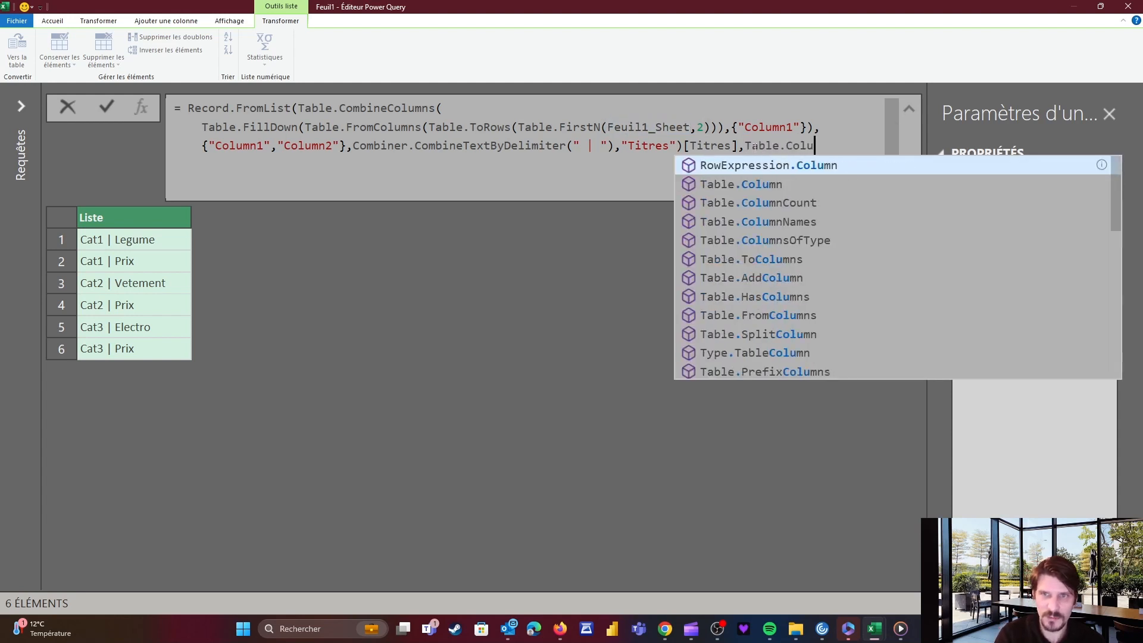
type("mnNames(")
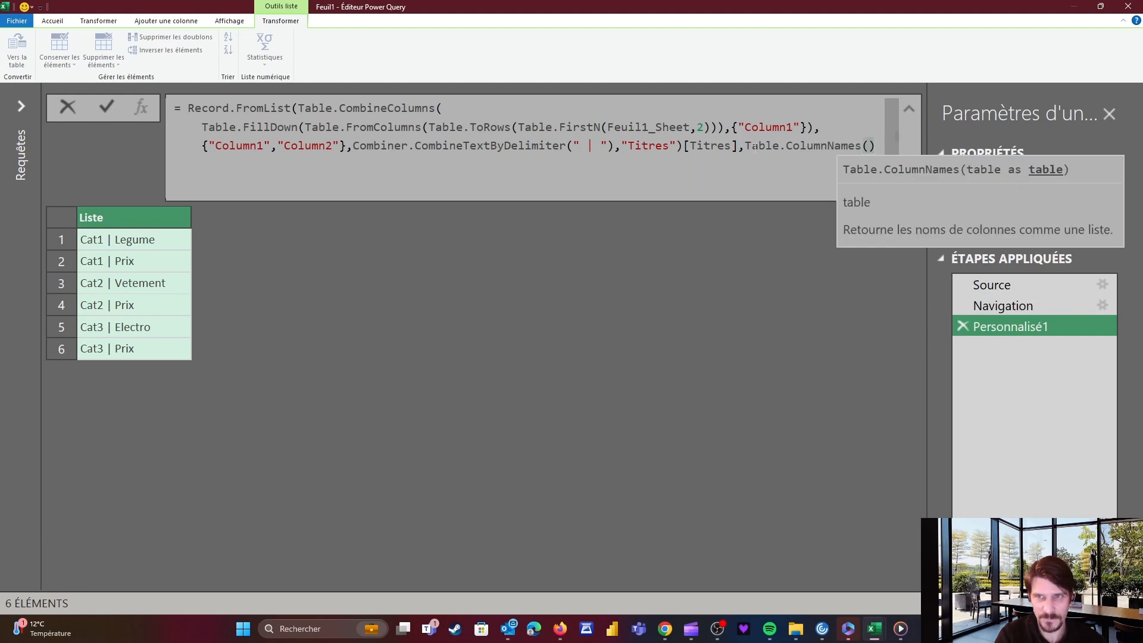
key("ctrl+v")
type(")")
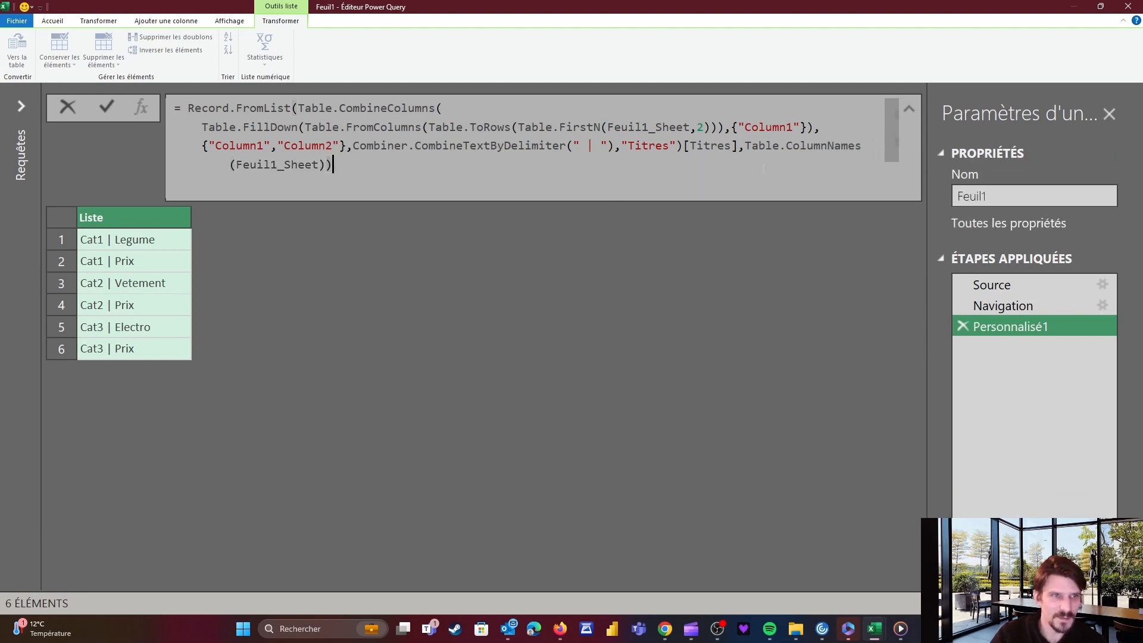
key("Return")
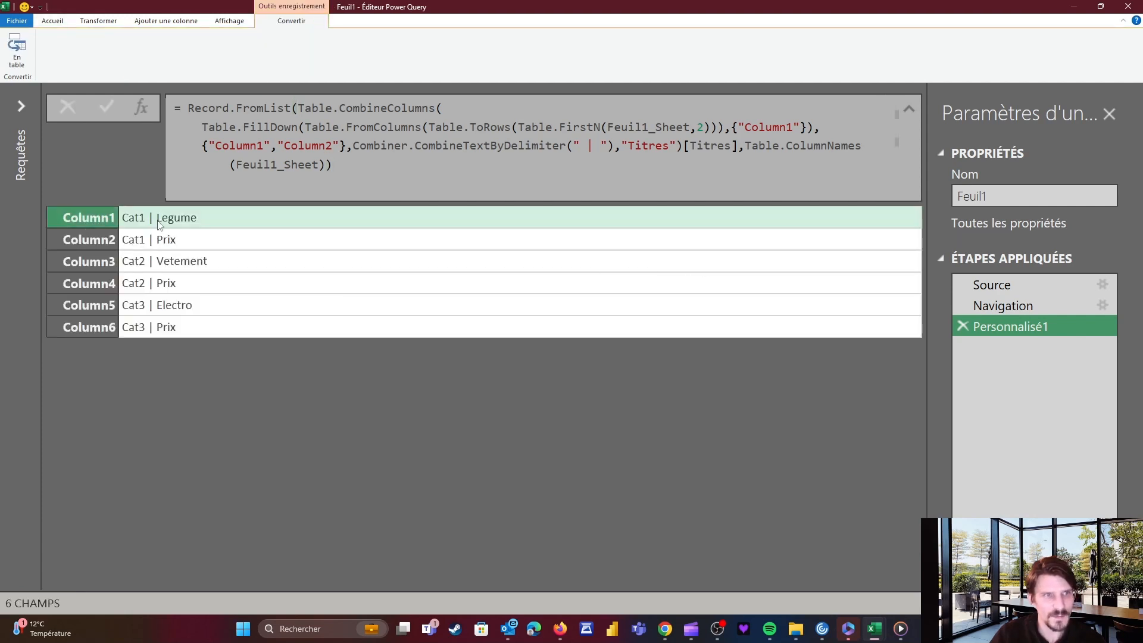
Step: Check which combined title each field from Column1 to Column6 holds in the record
left_click(179, 224)
left_click(148, 240)
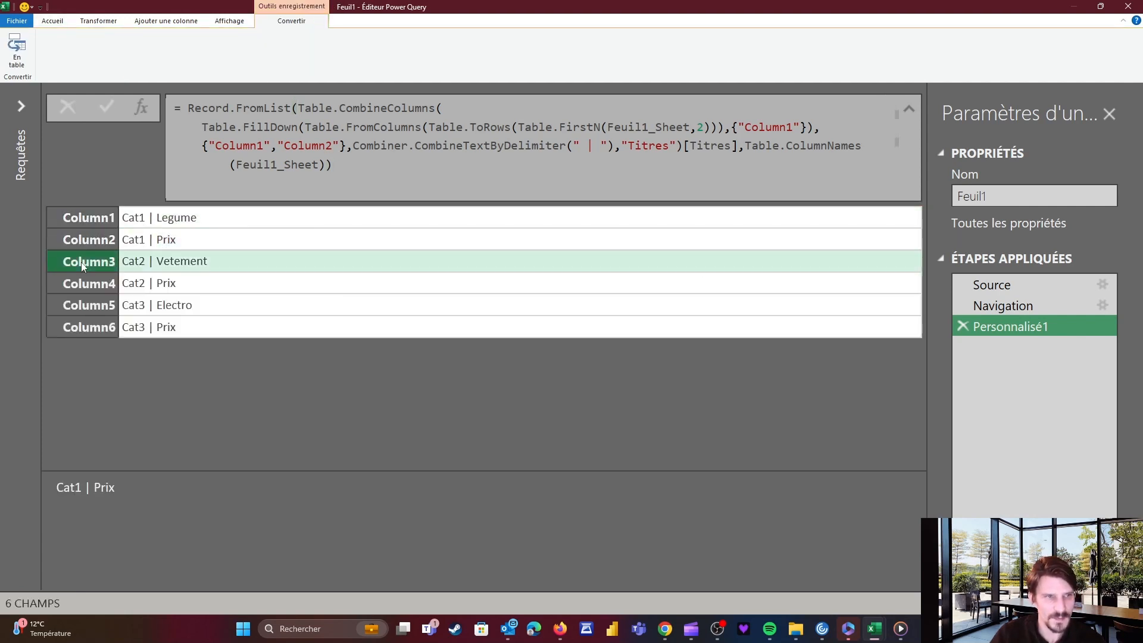
left_click(81, 262)
left_click(91, 283)
left_click(92, 305)
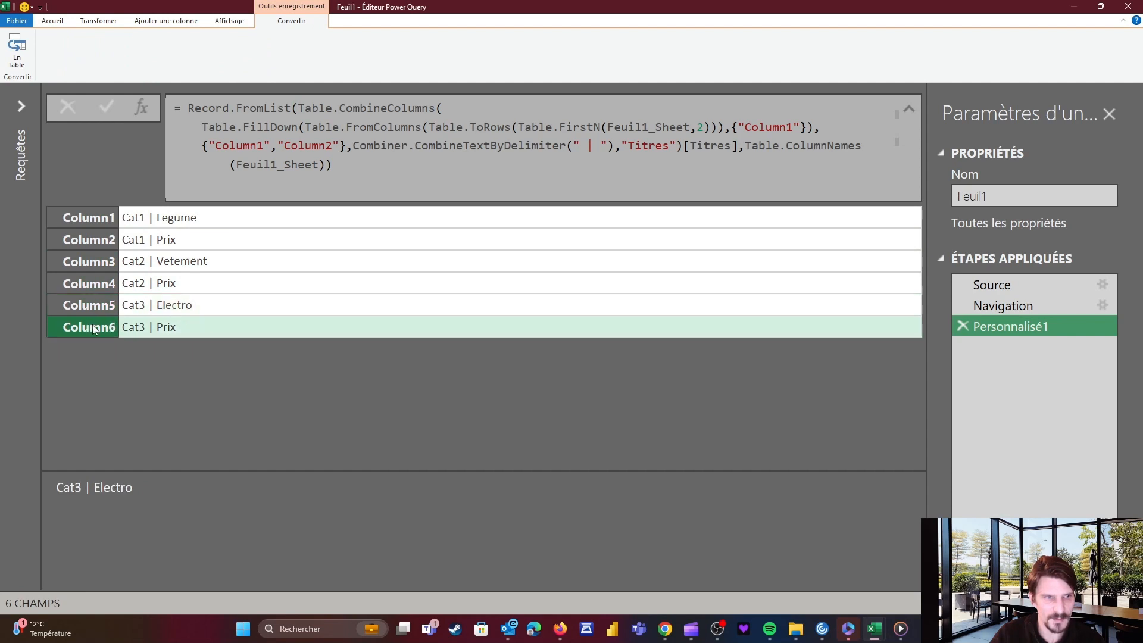
left_click(94, 328)
Step: Rename the Personnalisé1 step as Titre
right_click(993, 325)
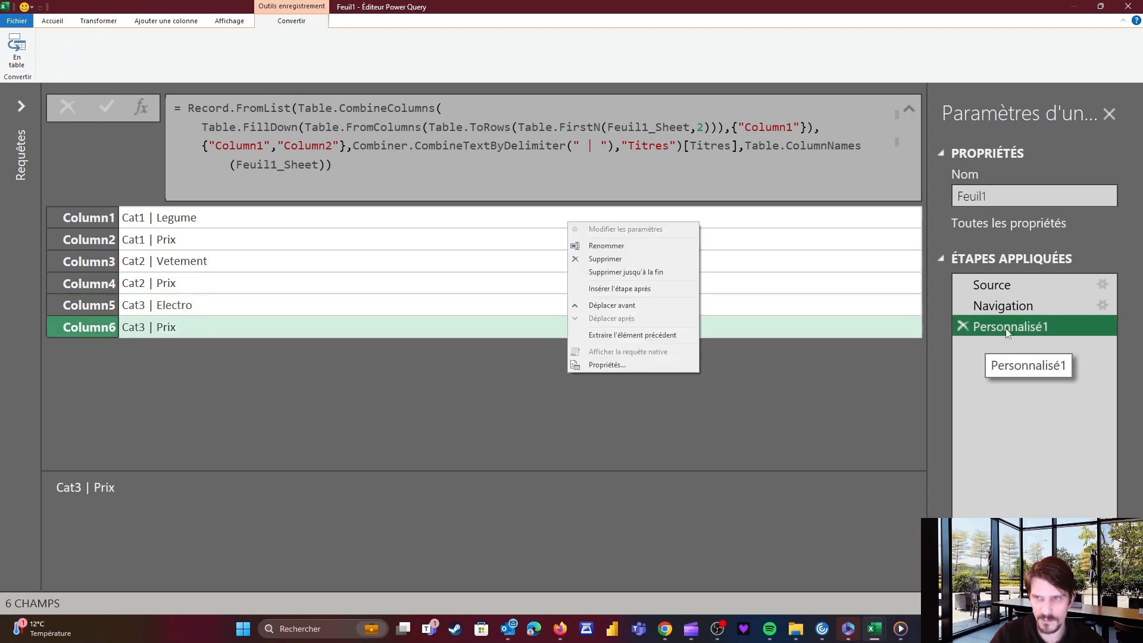
left_click(605, 246)
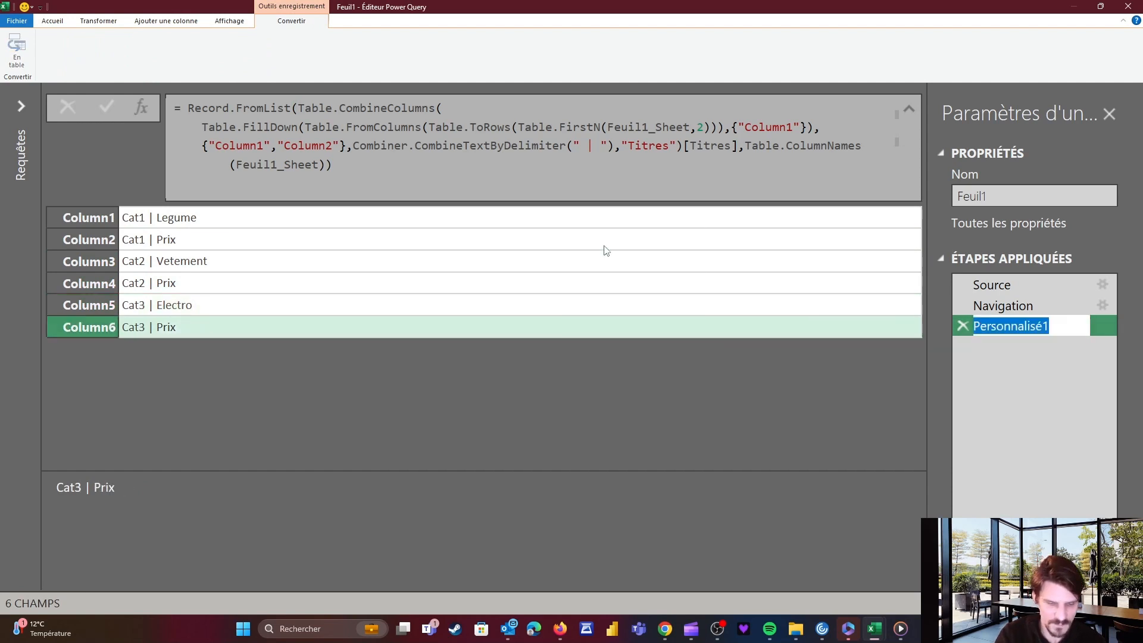
type("Titre")
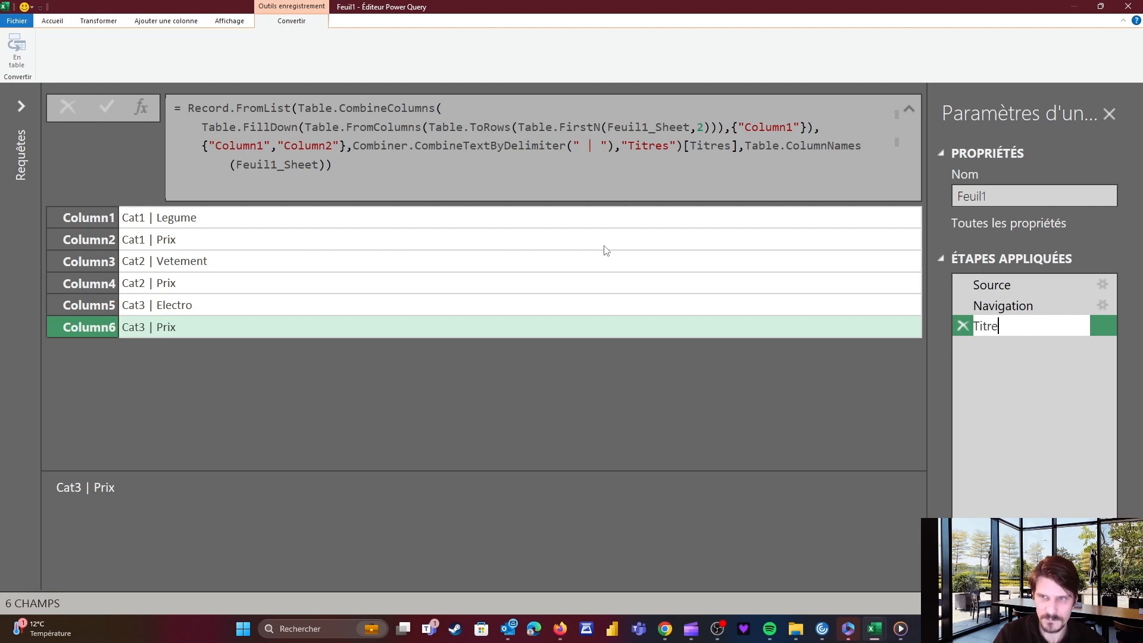
left_click(1024, 374)
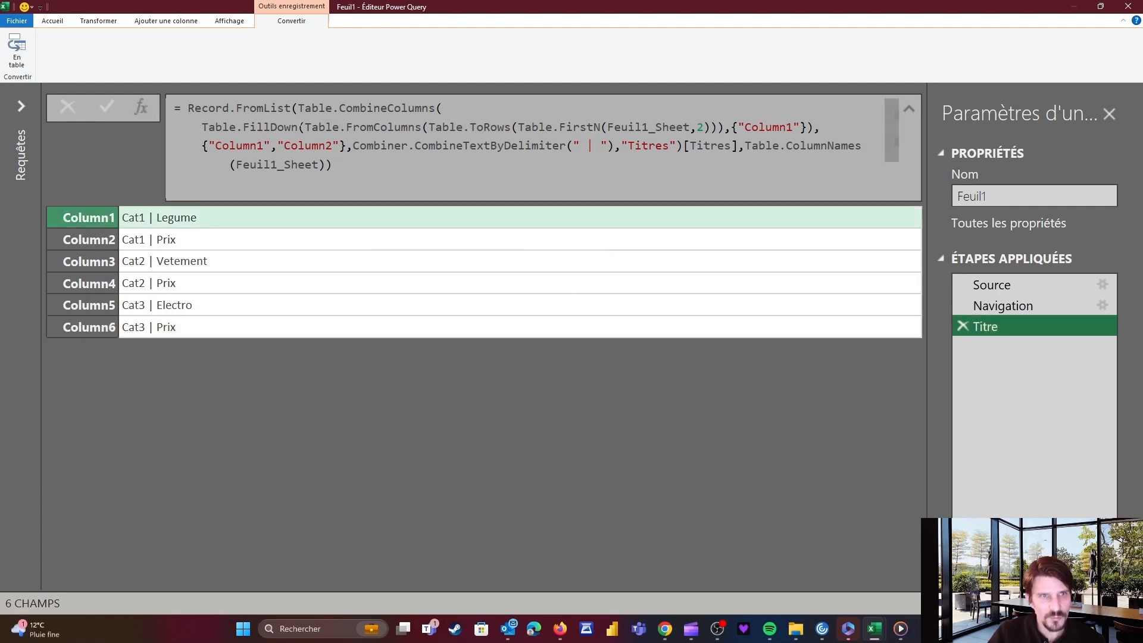
Step: Add a new query step after Titre whose formula returns the original Feuil1_Sheet table
left_click_drag(608, 127, 690, 127)
key("ctrl+c")
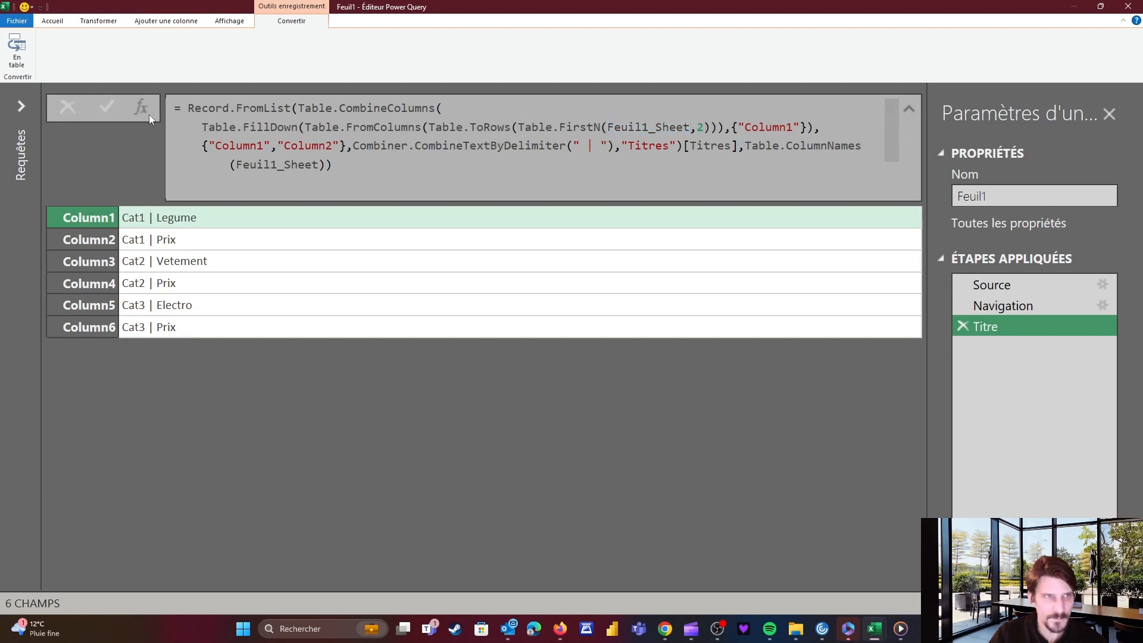
left_click(149, 115)
double_click(204, 108)
key("ctrl+v")
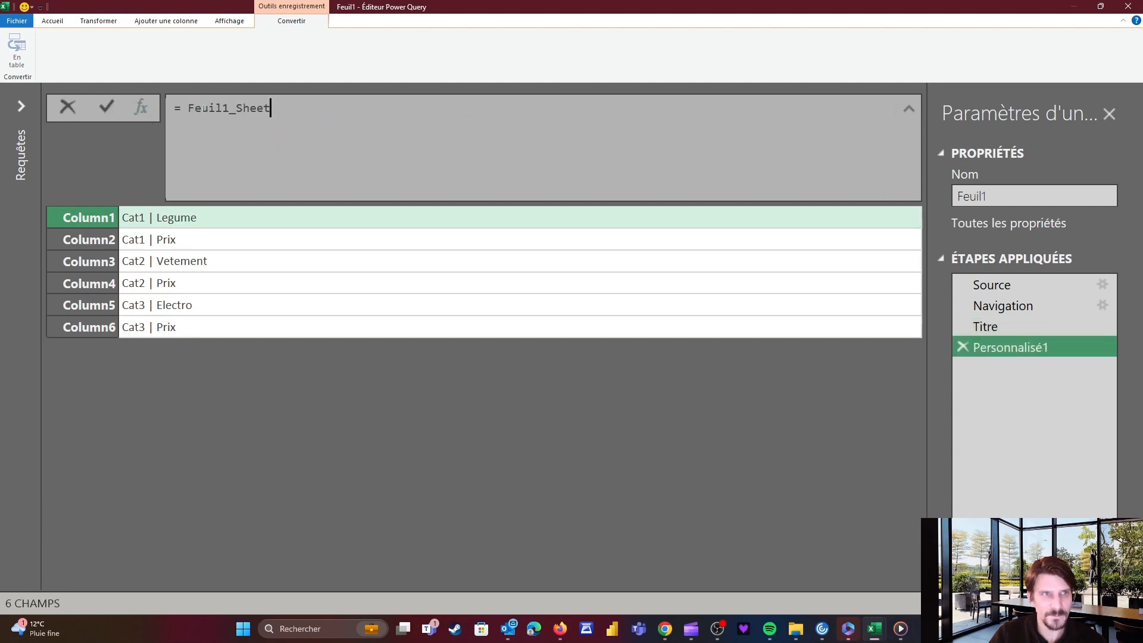
key("Return")
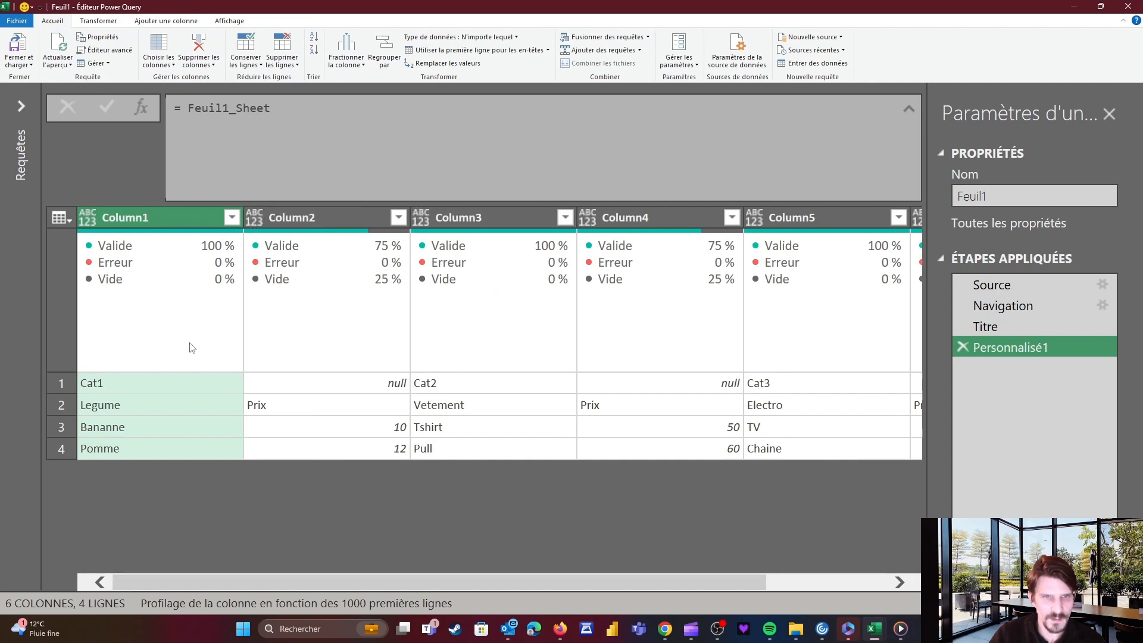
Step: Wrap Feuil1_Sheet in Table.Skip with a count of 2 to drop the two header rows, apply it and check the remaining rows
left_click(70, 385)
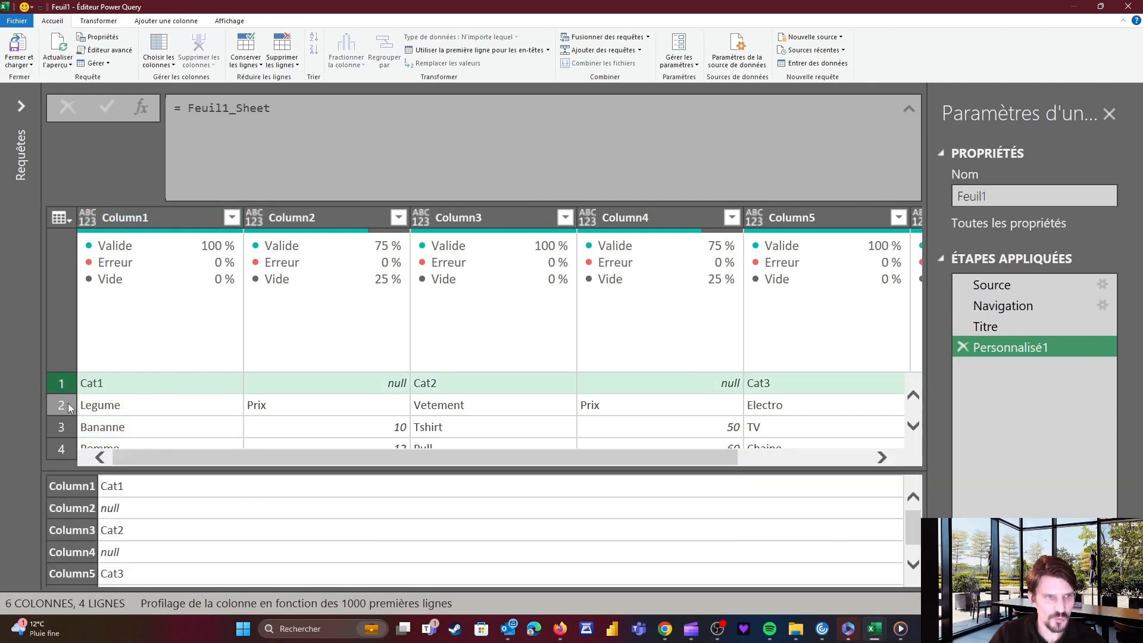
left_click(72, 410)
left_click(187, 109)
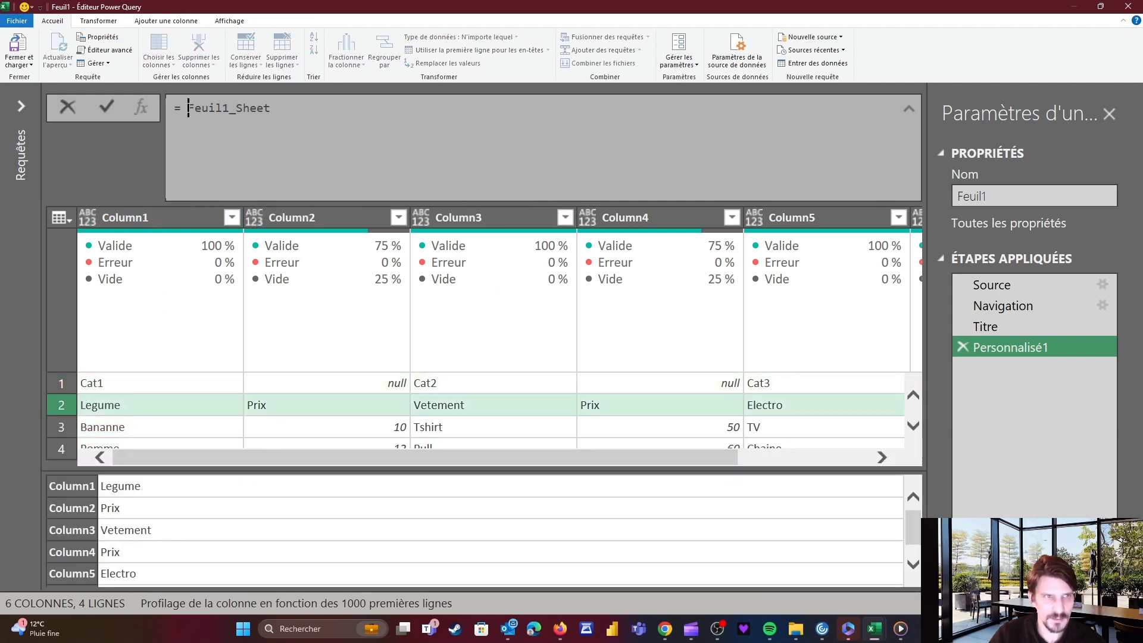
type("Tabl")
type("e.Ski")
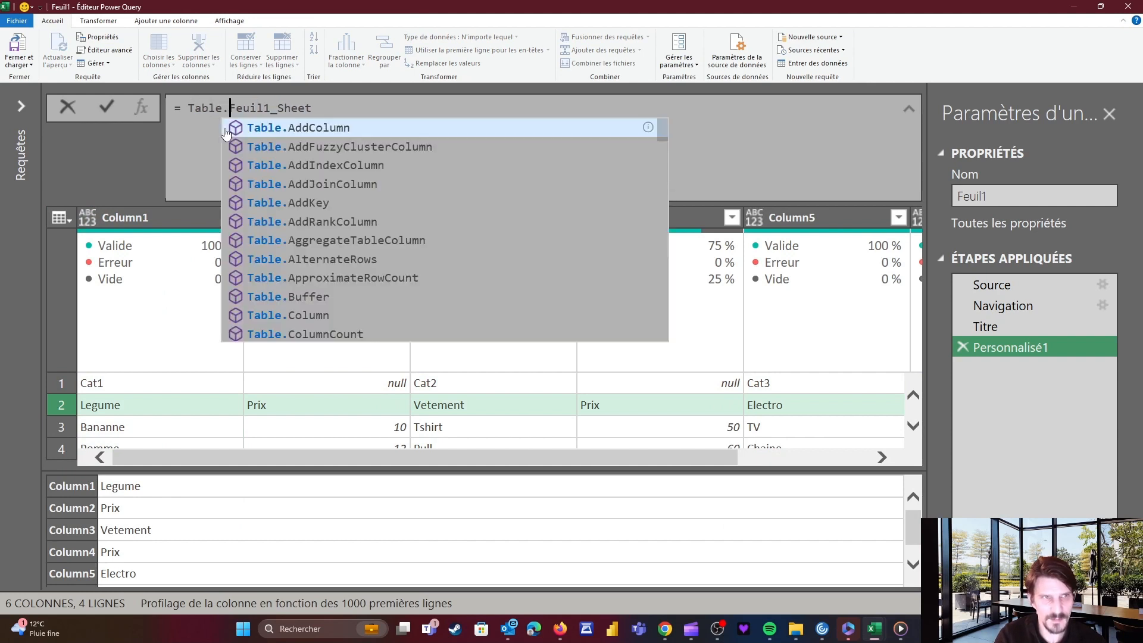
type("p(")
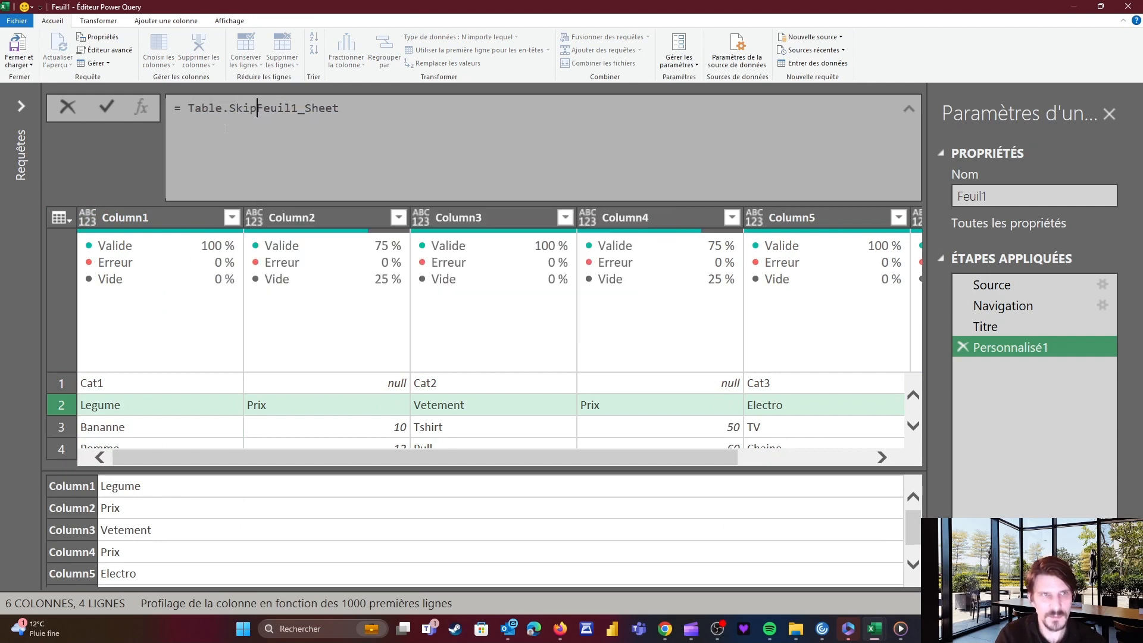
key("End")
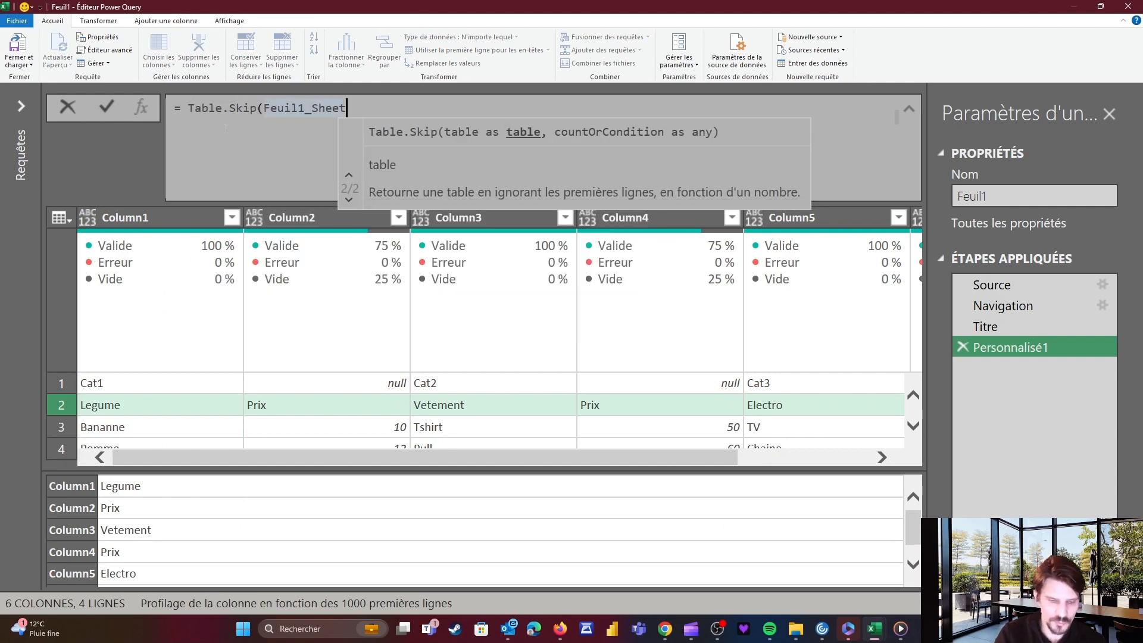
type(",2)")
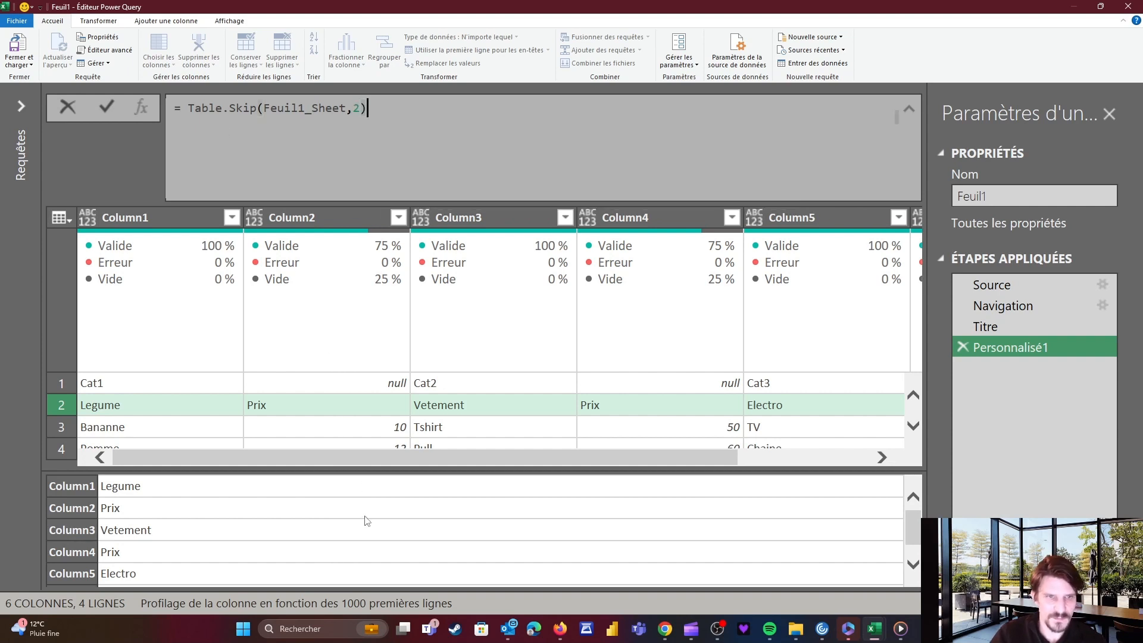
key("Return")
left_click(93, 384)
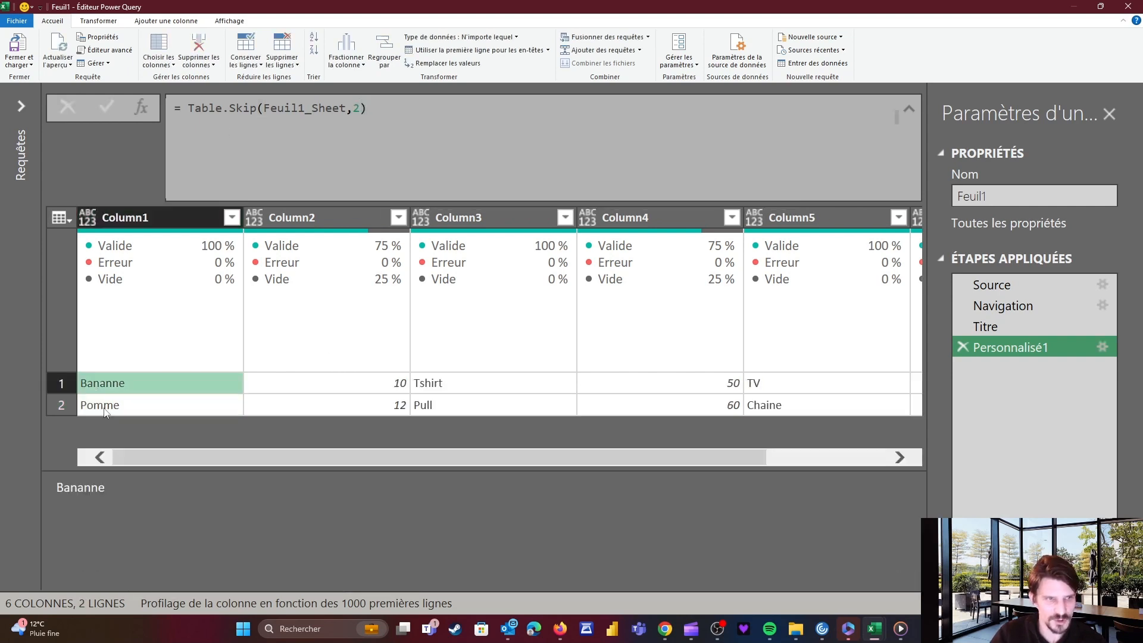
left_click(87, 404)
left_click(83, 392)
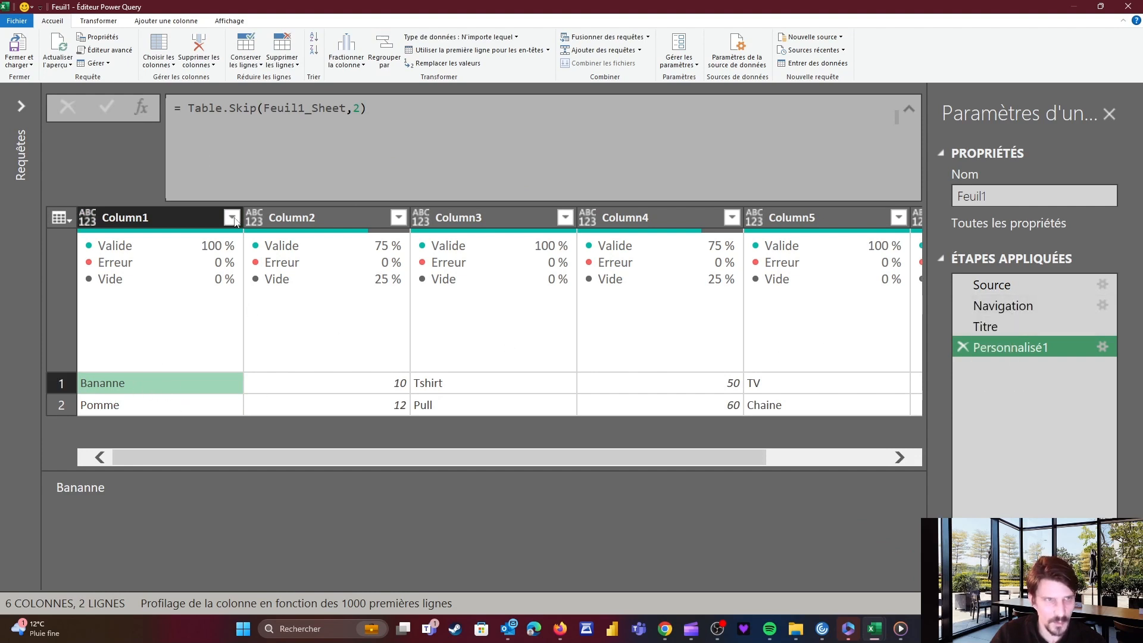
Step: Insert Table.InsertRows( in front of the Table.Skip expression
left_click(190, 108)
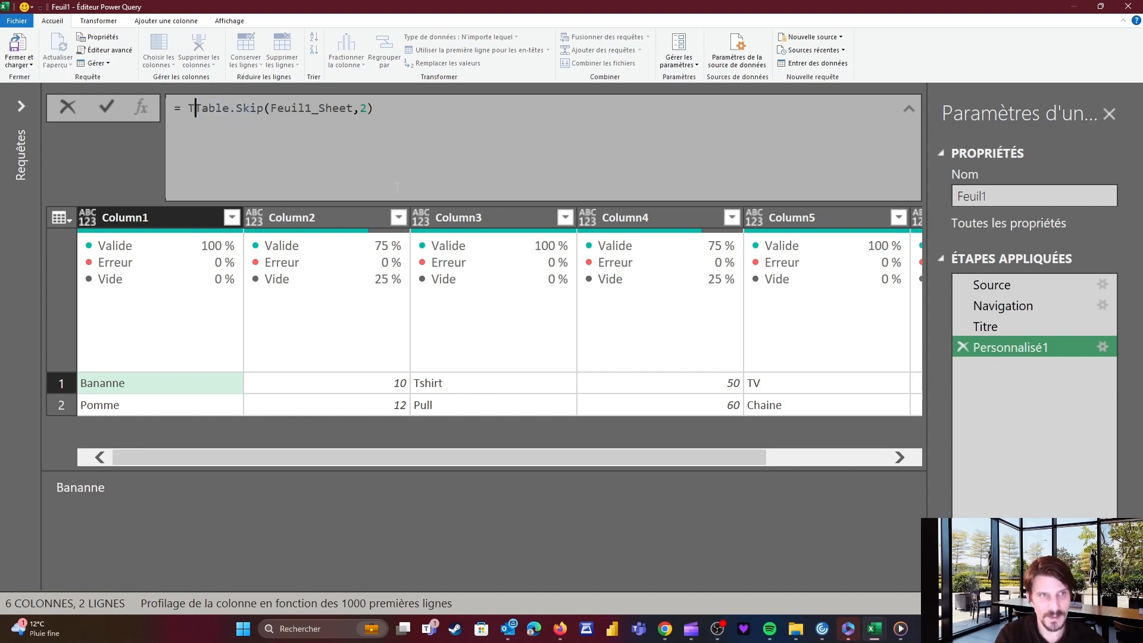
type("Table.IO")
key("BackSpace")
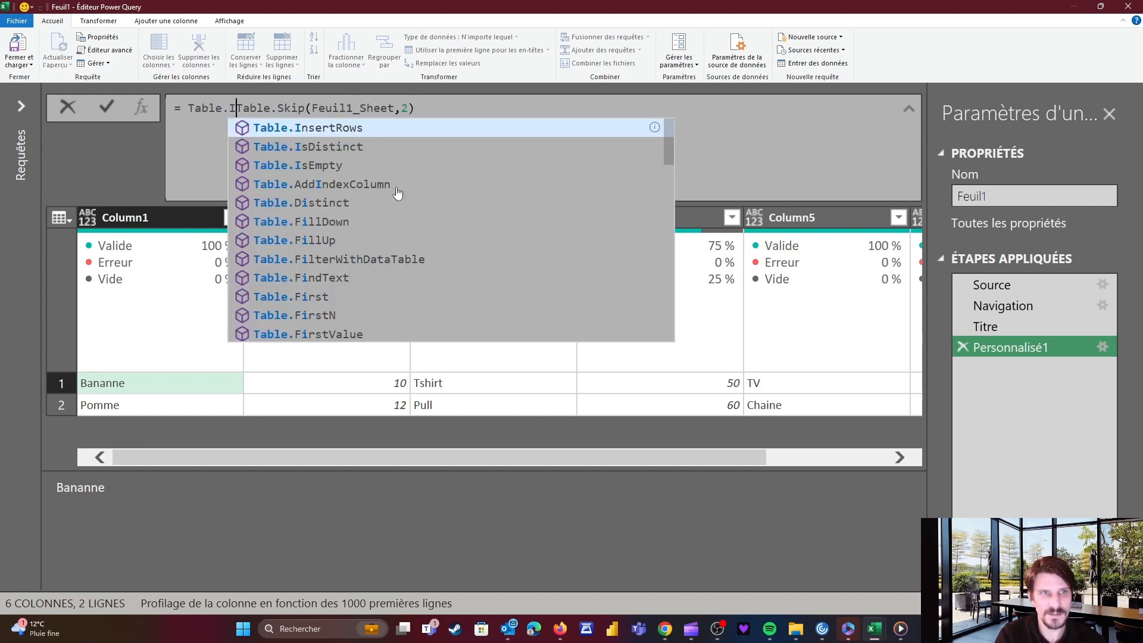
type("nsertRow")
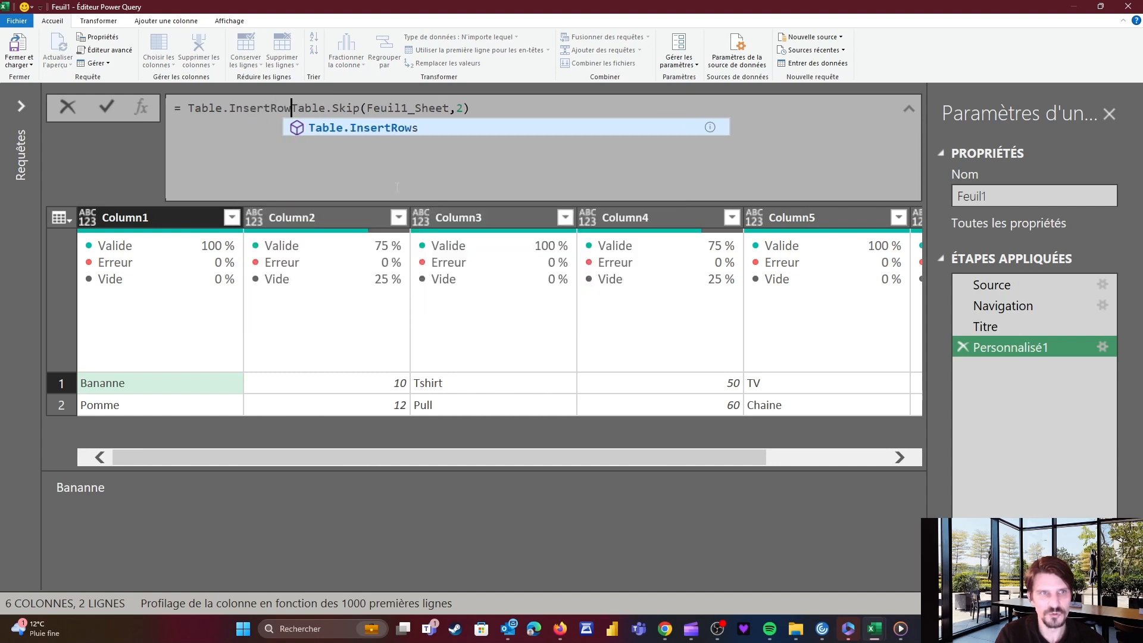
key("Tab")
type("(")
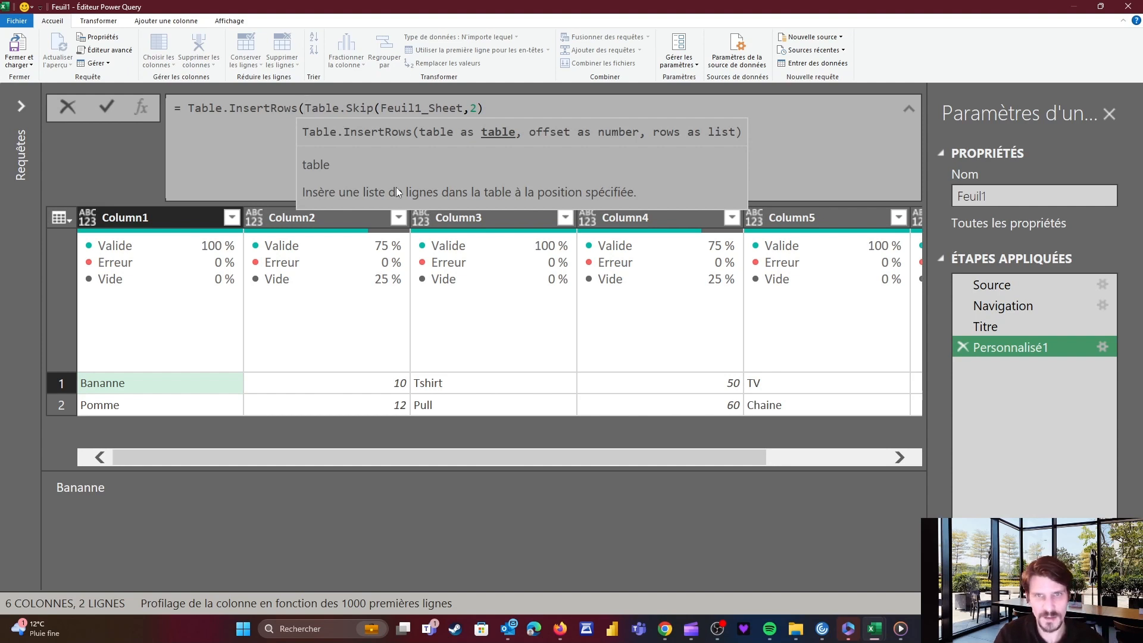
Step: Add 0 as the offset argument of Table.InsertRows, following the Table.Skip expression
key("Right")
key("Right")
key("Right")
key("Right")
key("Right")
key("Right")
key("Right")
key("Right")
key("Right")
key("Right")
key("Right")
type(",")
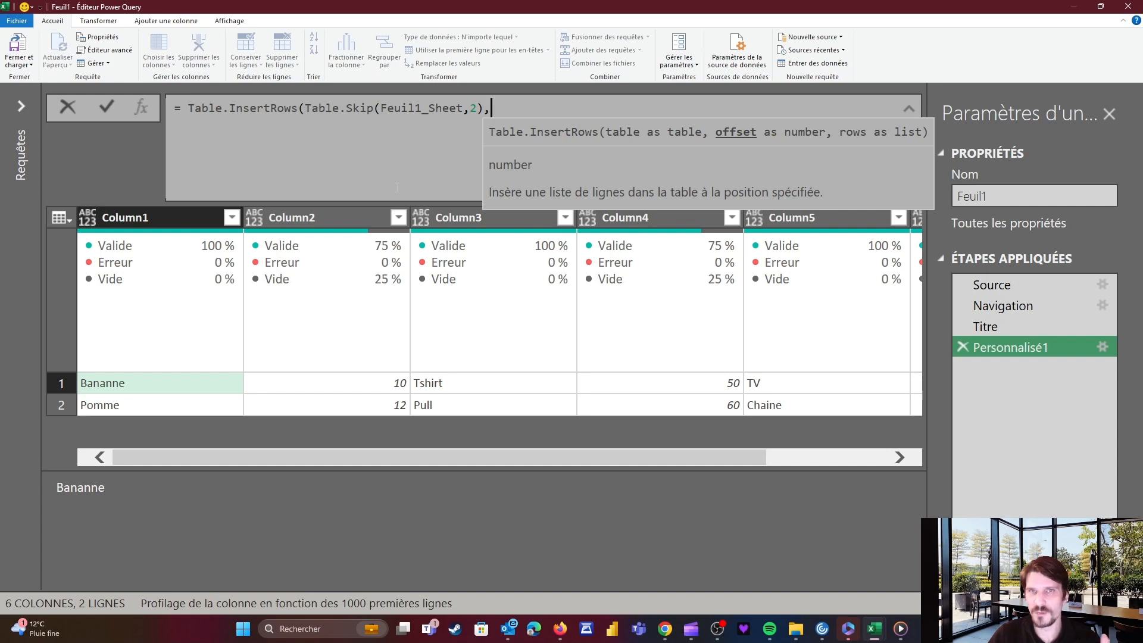
type("0")
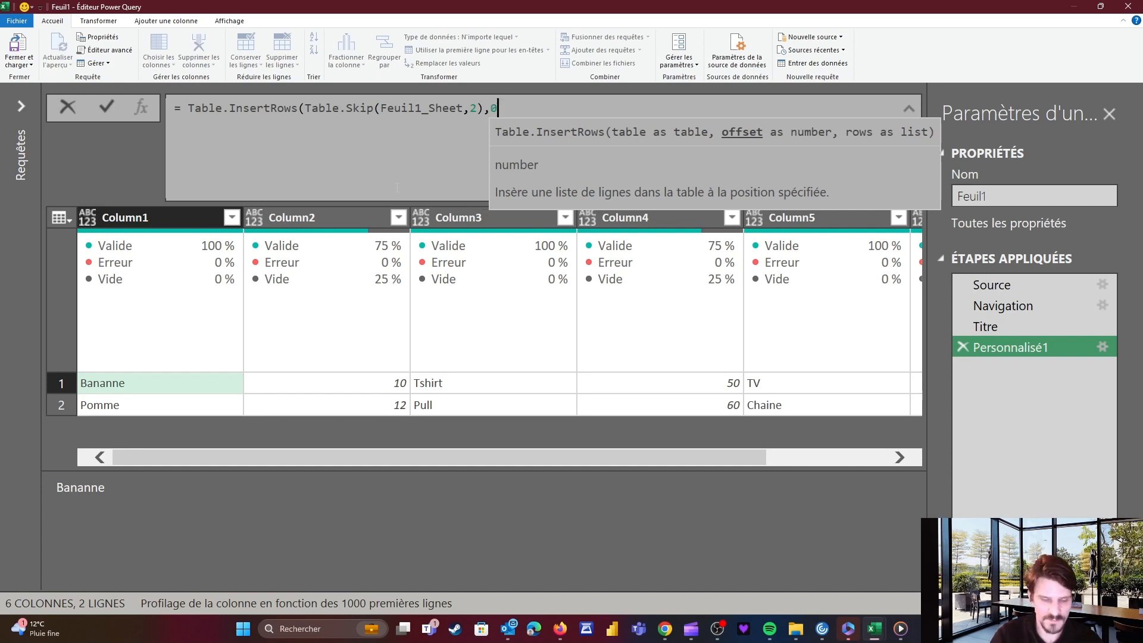
type(",")
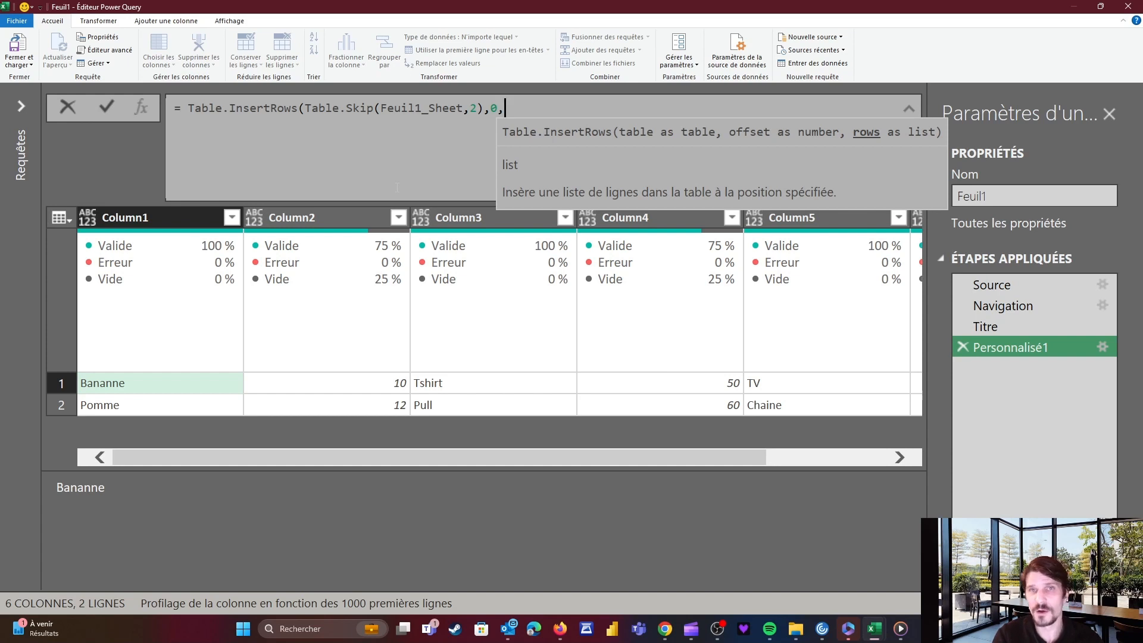
Step: Supply {Titre} as the rows argument of Table.InsertRows, apply the formula and inspect the inserted first row
type("{")
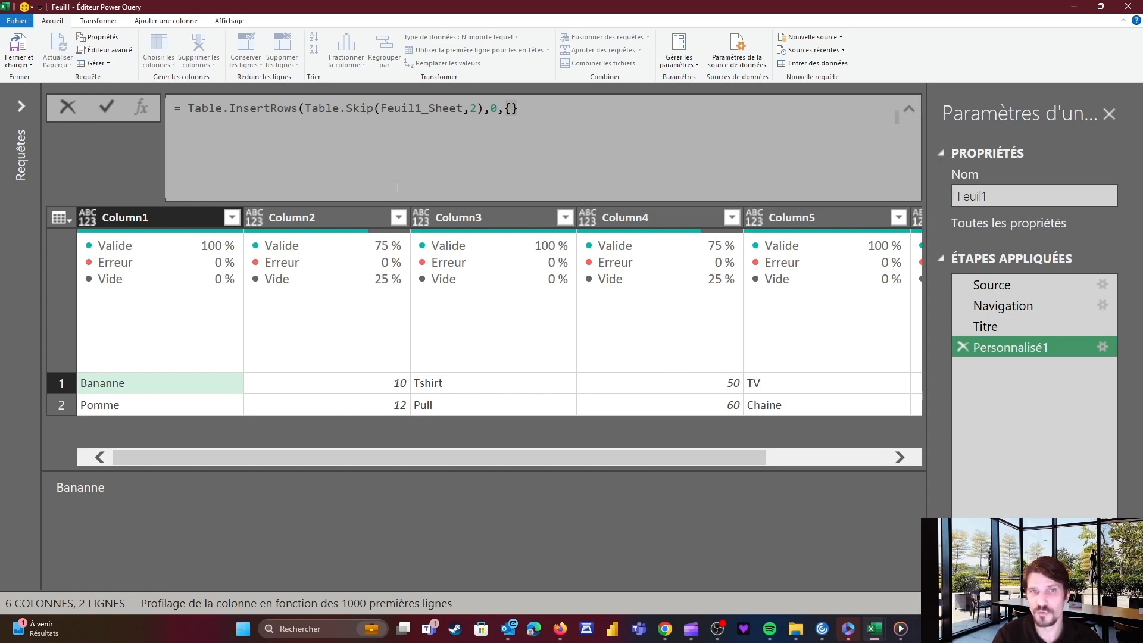
type("Titre")
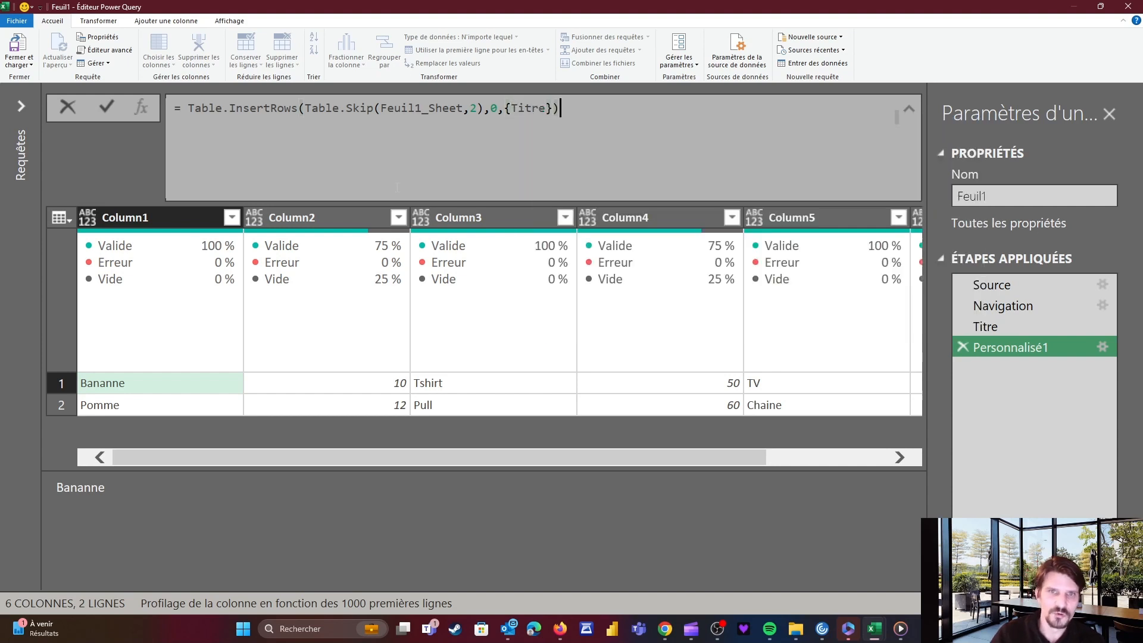
key("Return")
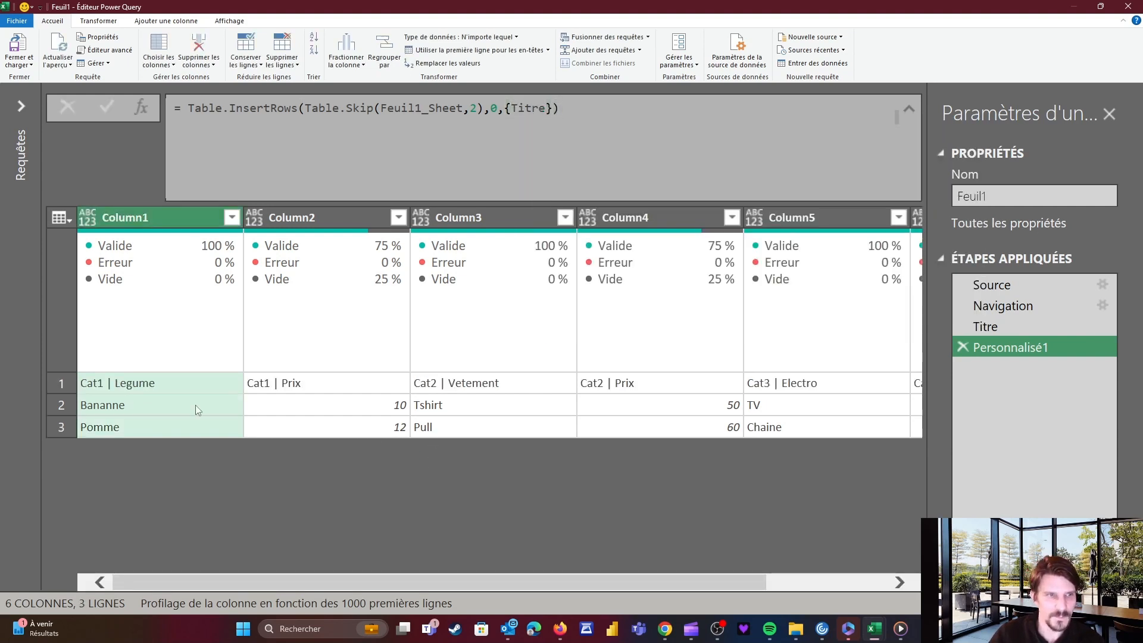
left_click(59, 385)
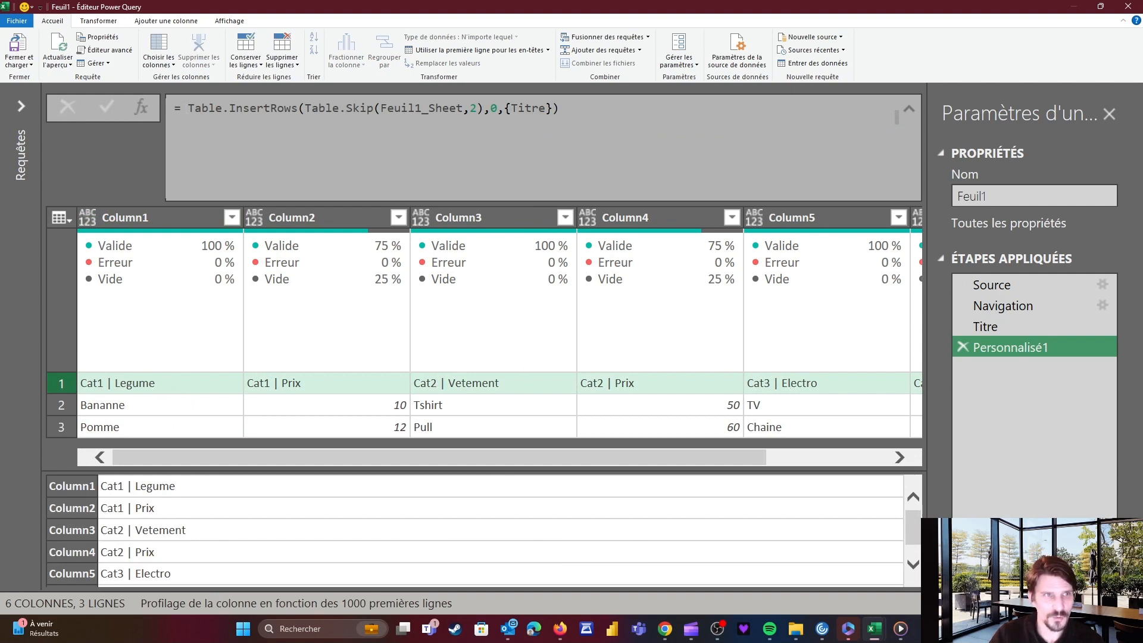
Step: Wrap the whole Table.InsertRows expression in Table.PromoteHeaders and apply it so the combined titles become the column headers
left_click(188, 108)
type("Table.P")
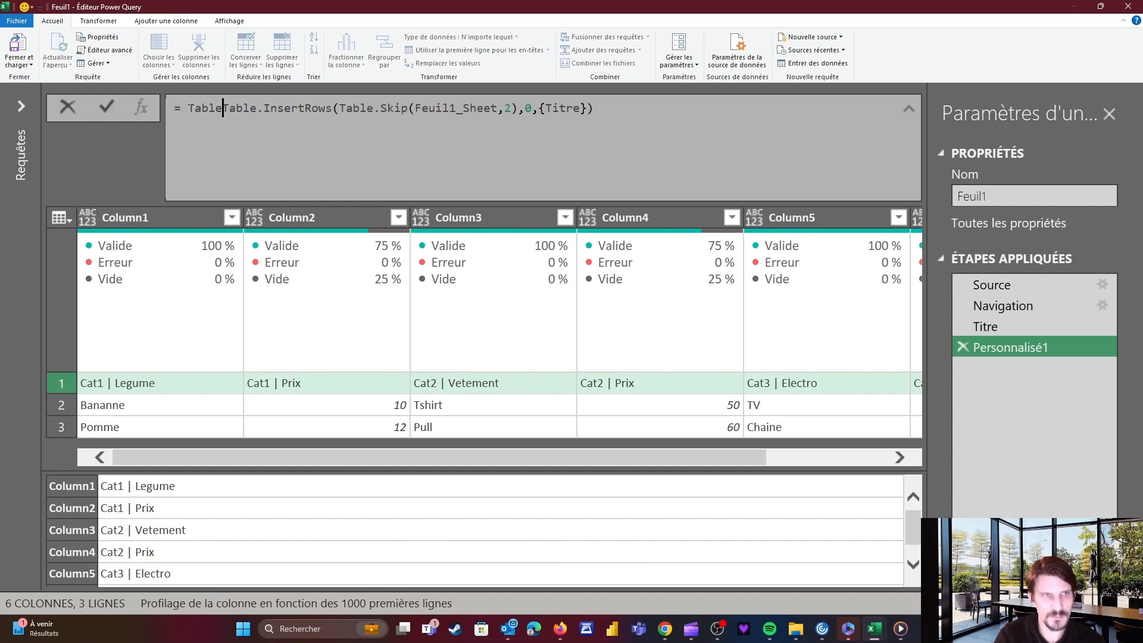
type("romoteHeaders(")
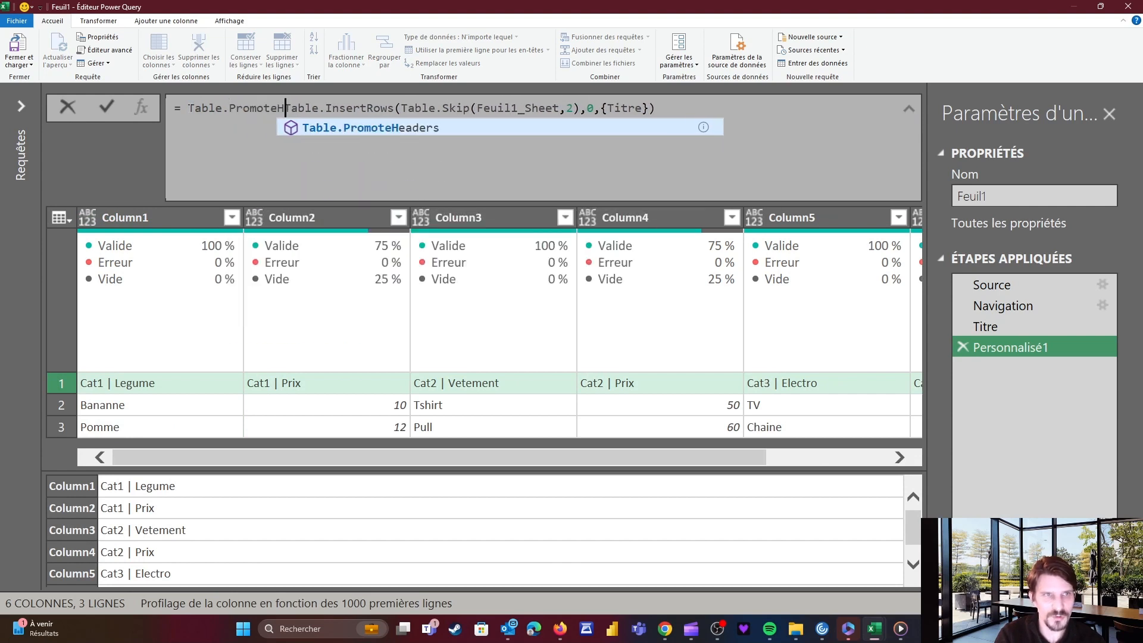
key("End")
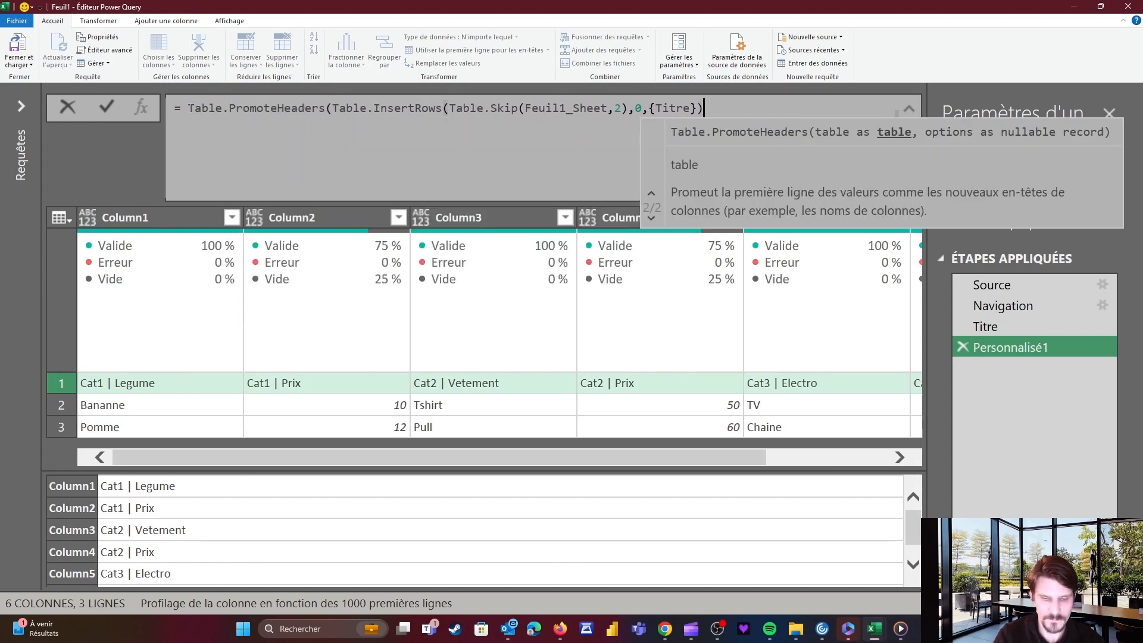
type(")")
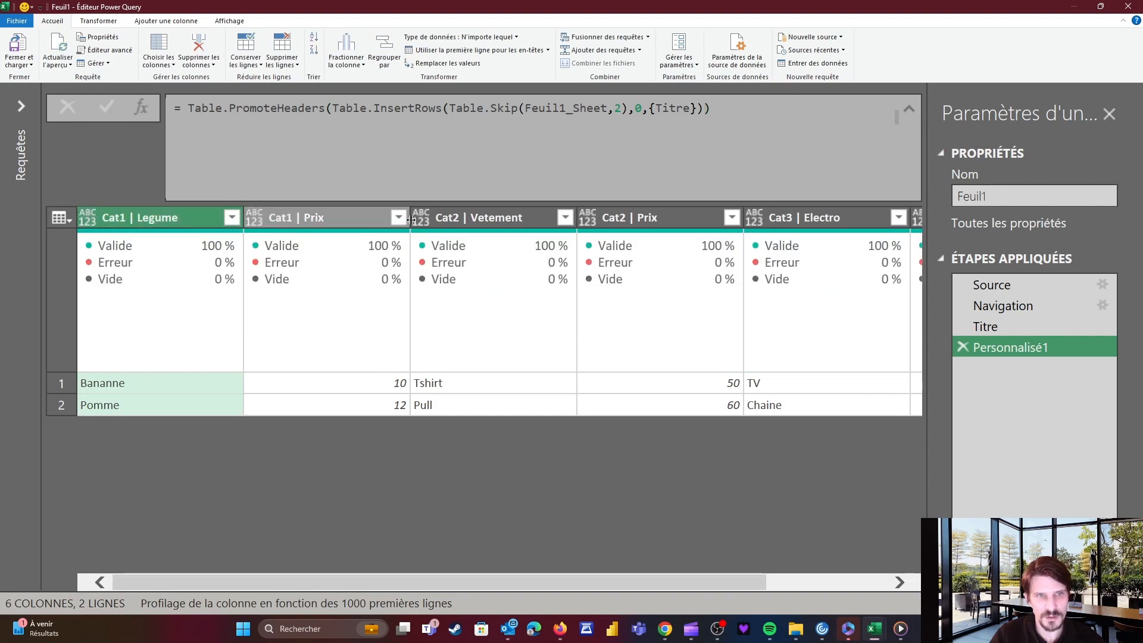
left_click_drag(526, 580, 455, 450)
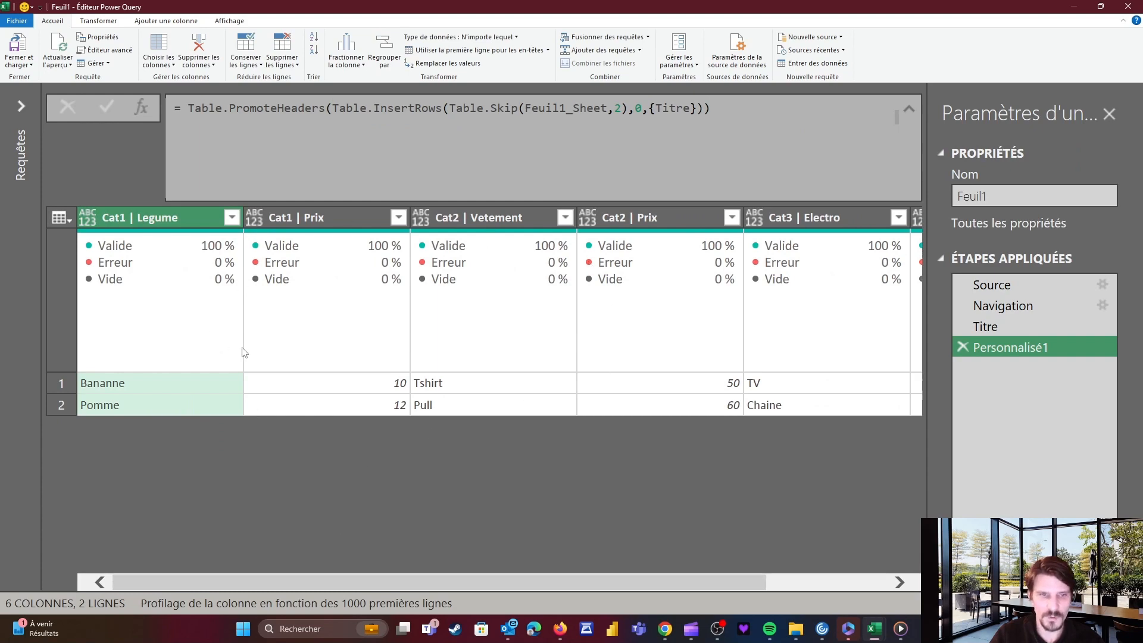
Step: Close and load the query, and change the Feuil1 load destination to a table (Tableau) in the existing worksheet at A1
left_click(23, 63)
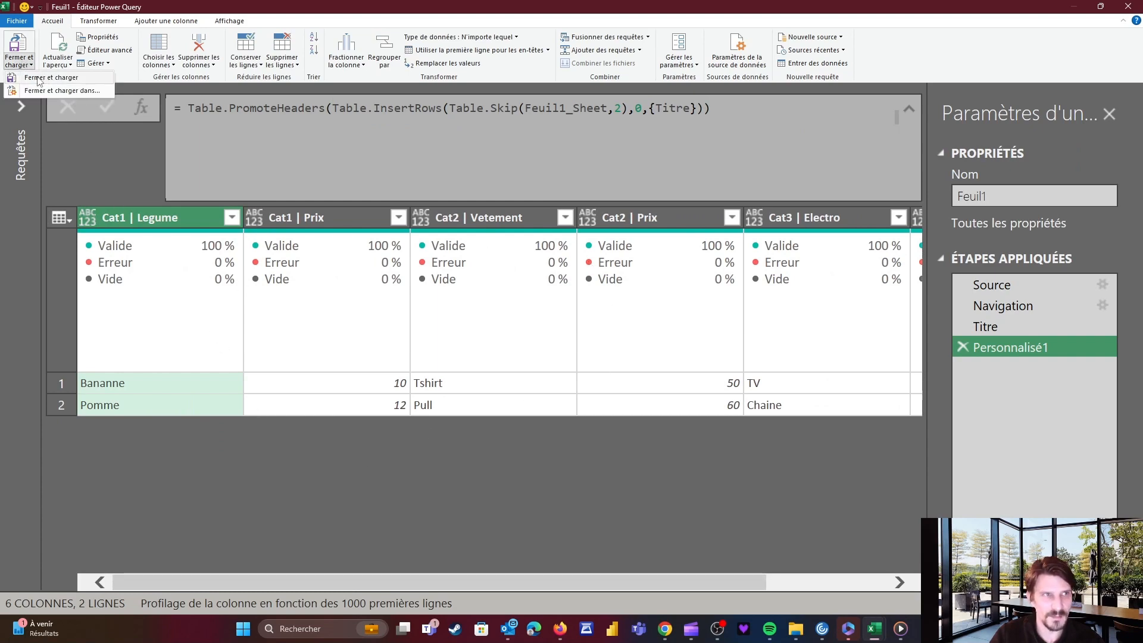
left_click(37, 79)
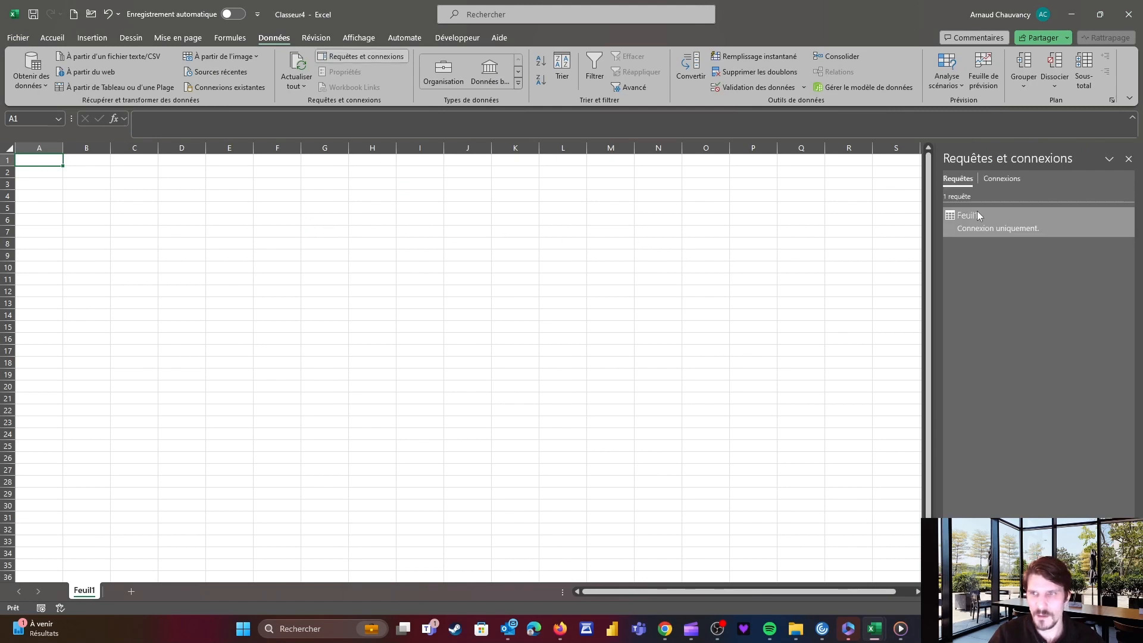
right_click(974, 223)
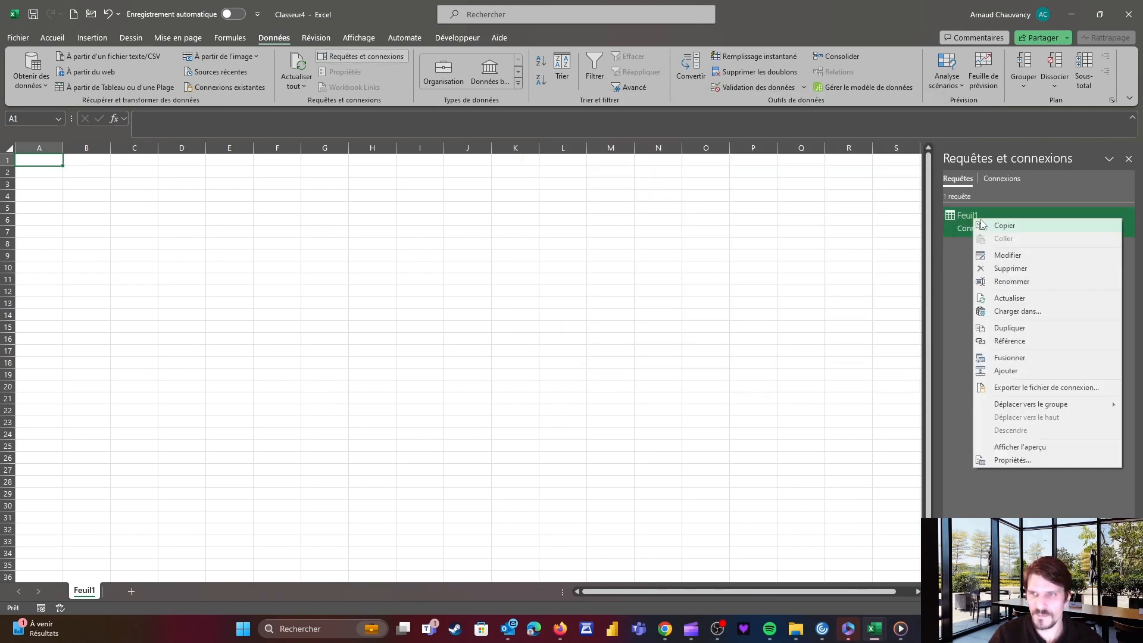
left_click(1018, 311)
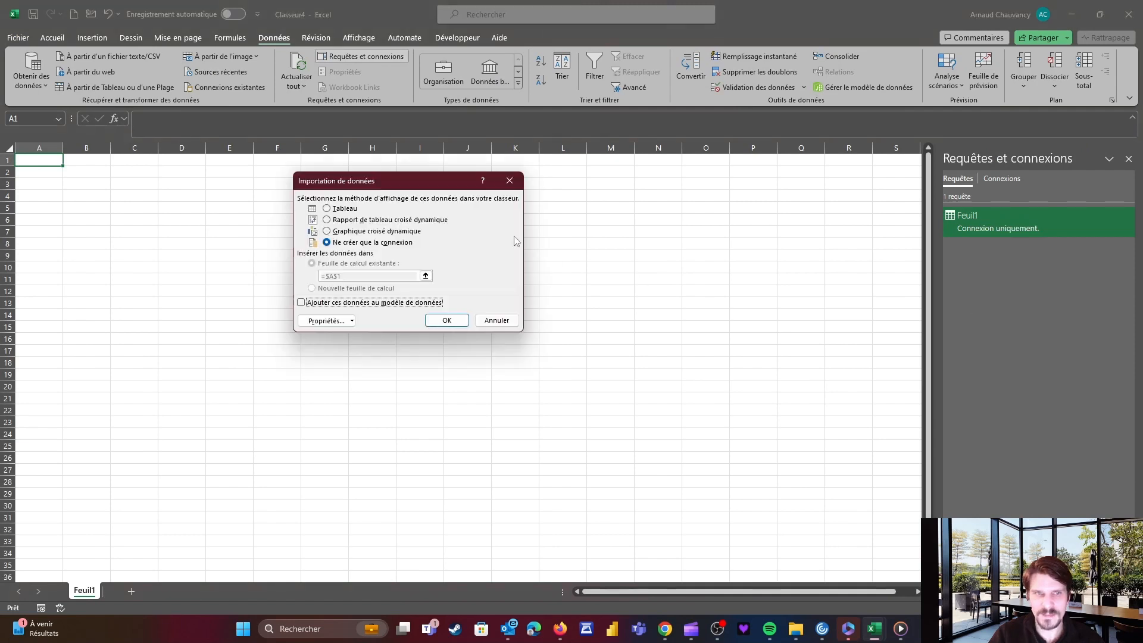
left_click(327, 209)
left_click(447, 320)
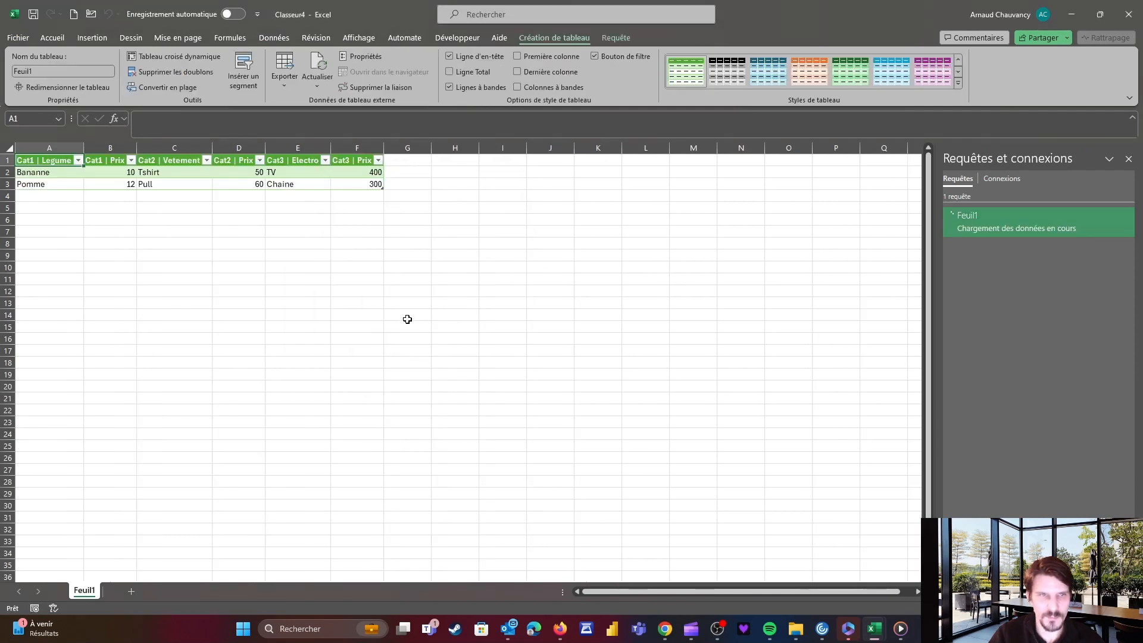
Step: Examine the loaded Feuil1 table's headers and data rows across A1:F3
left_click(174, 232)
left_click_drag(45, 160, 357, 185)
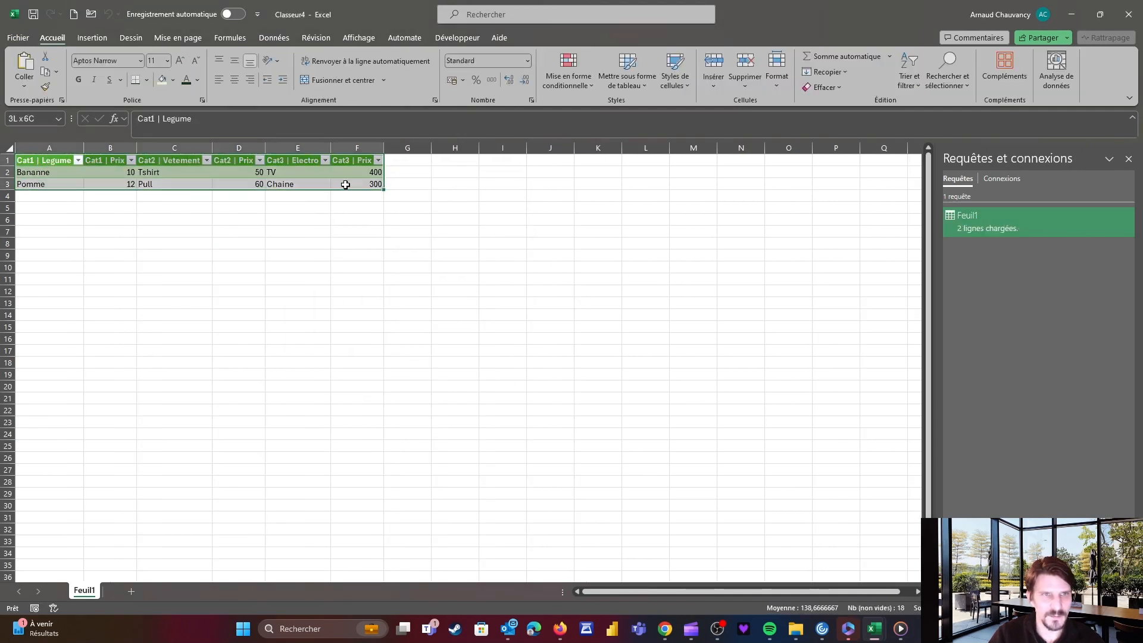
left_click(328, 262)
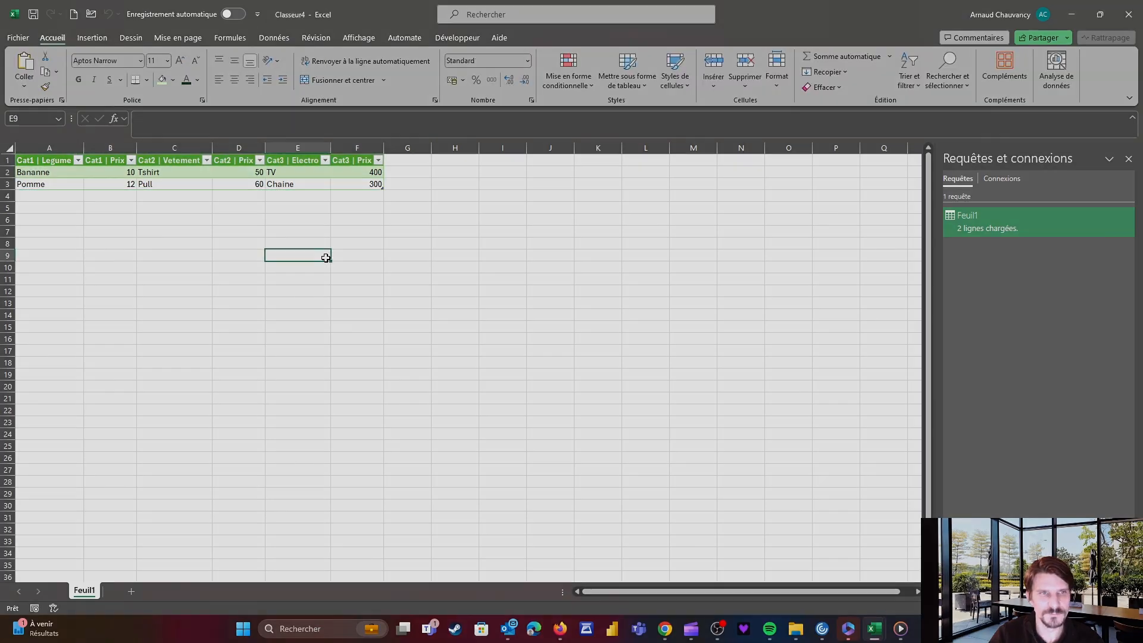